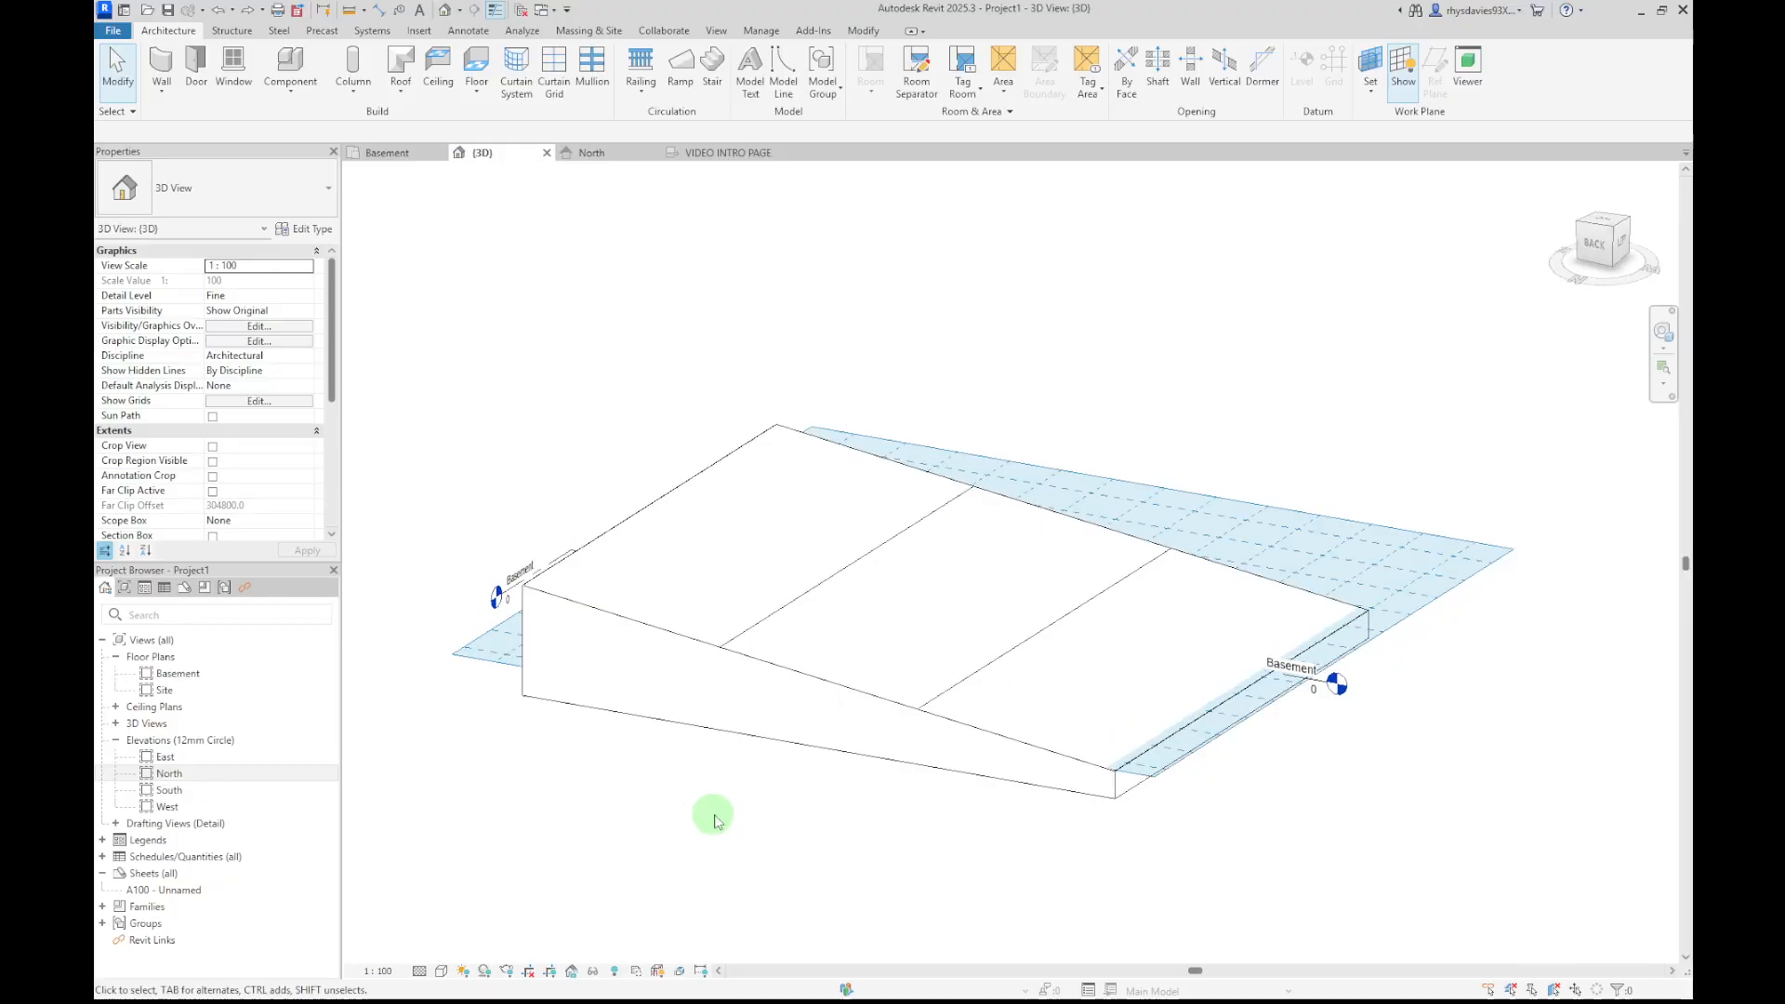
Set the active work plane to the Basement level
click(586, 718)
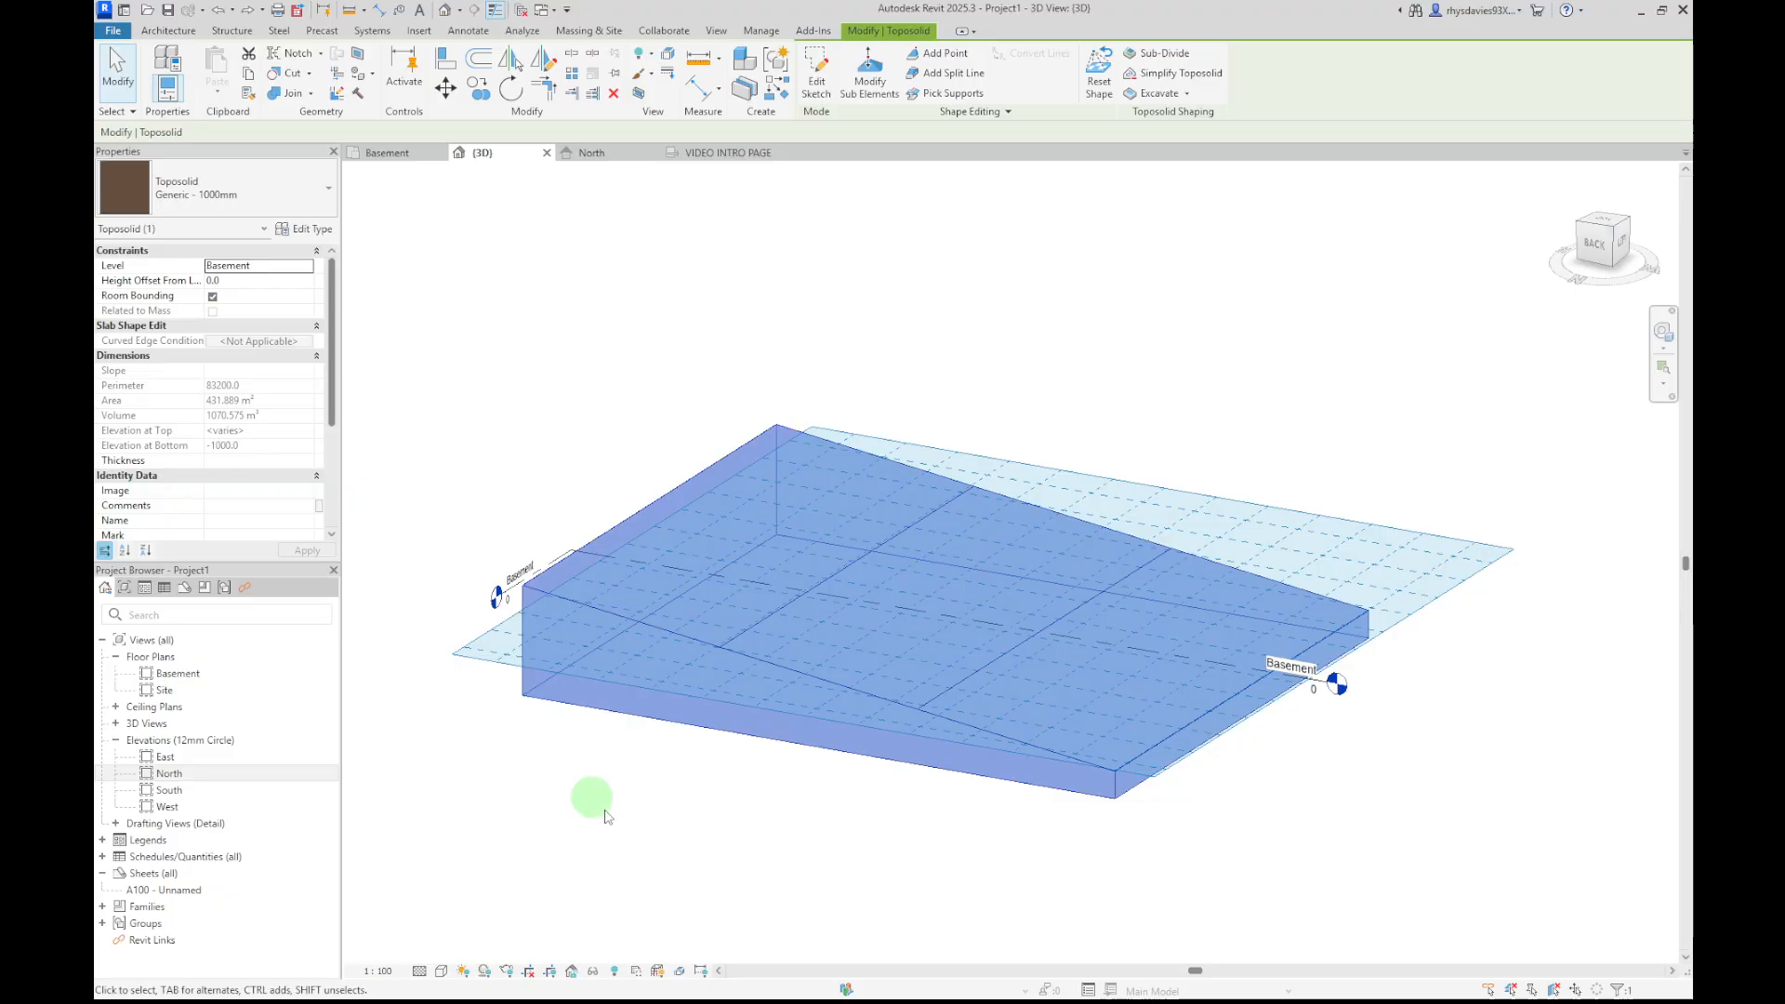
click(854, 839)
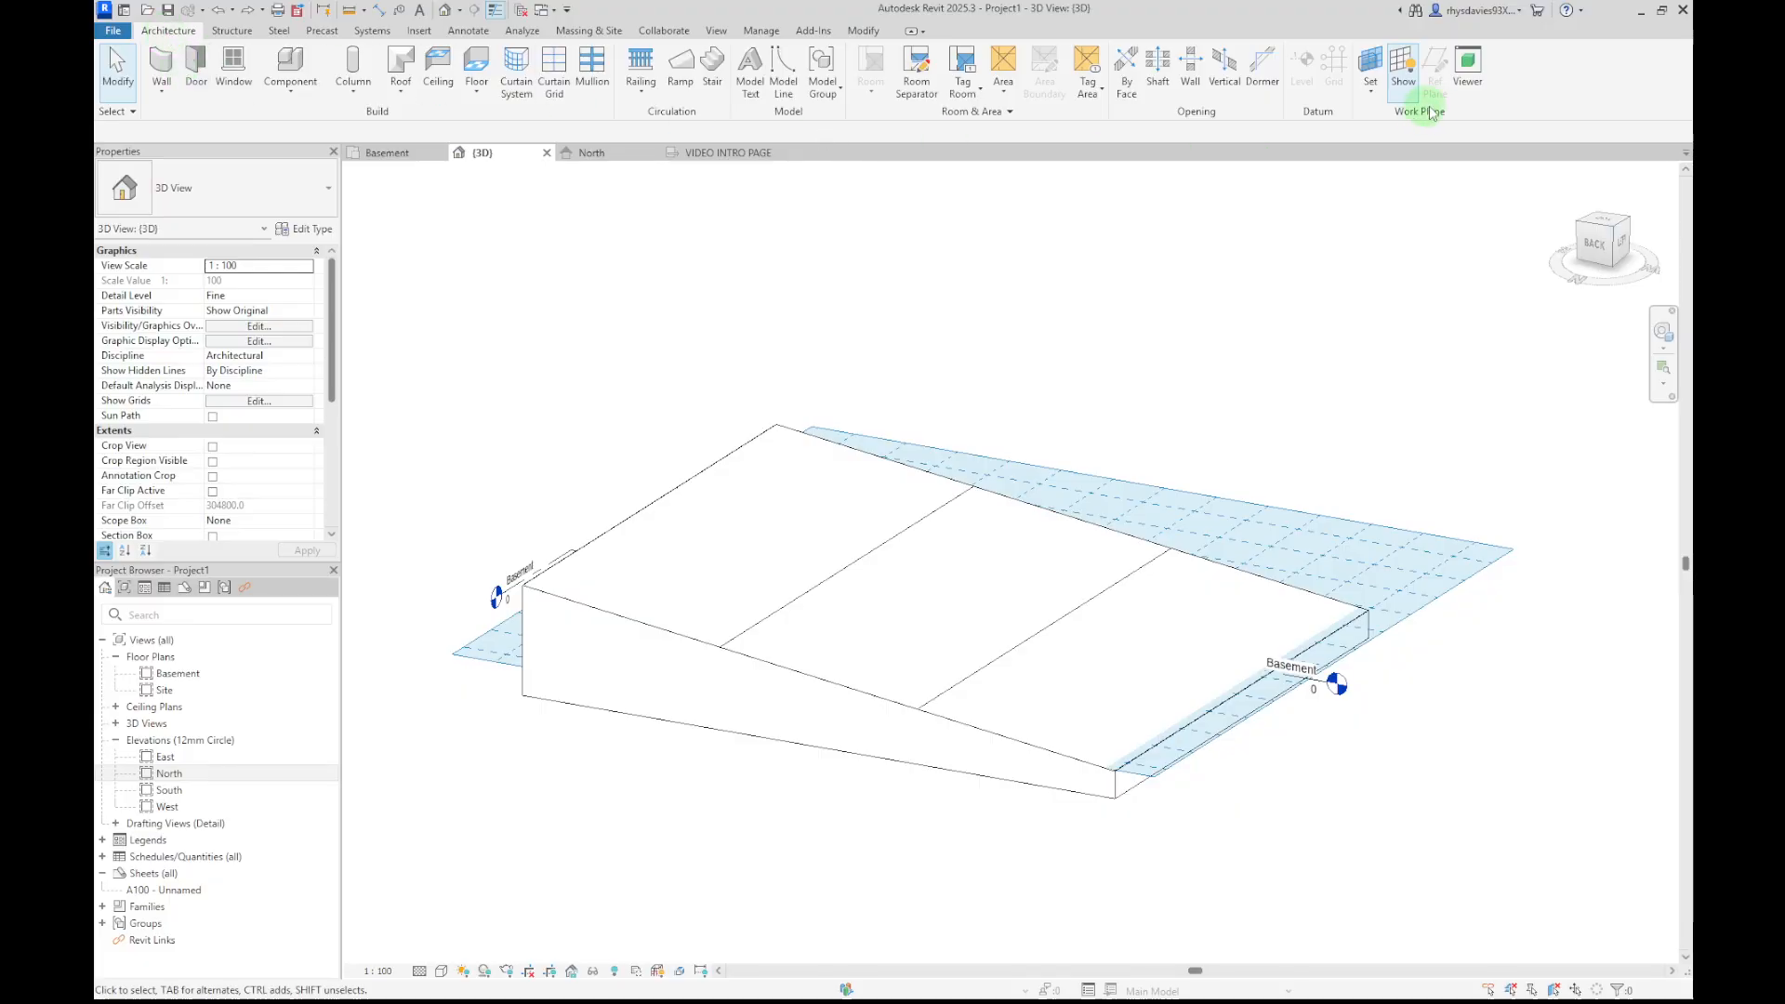
click(1372, 91)
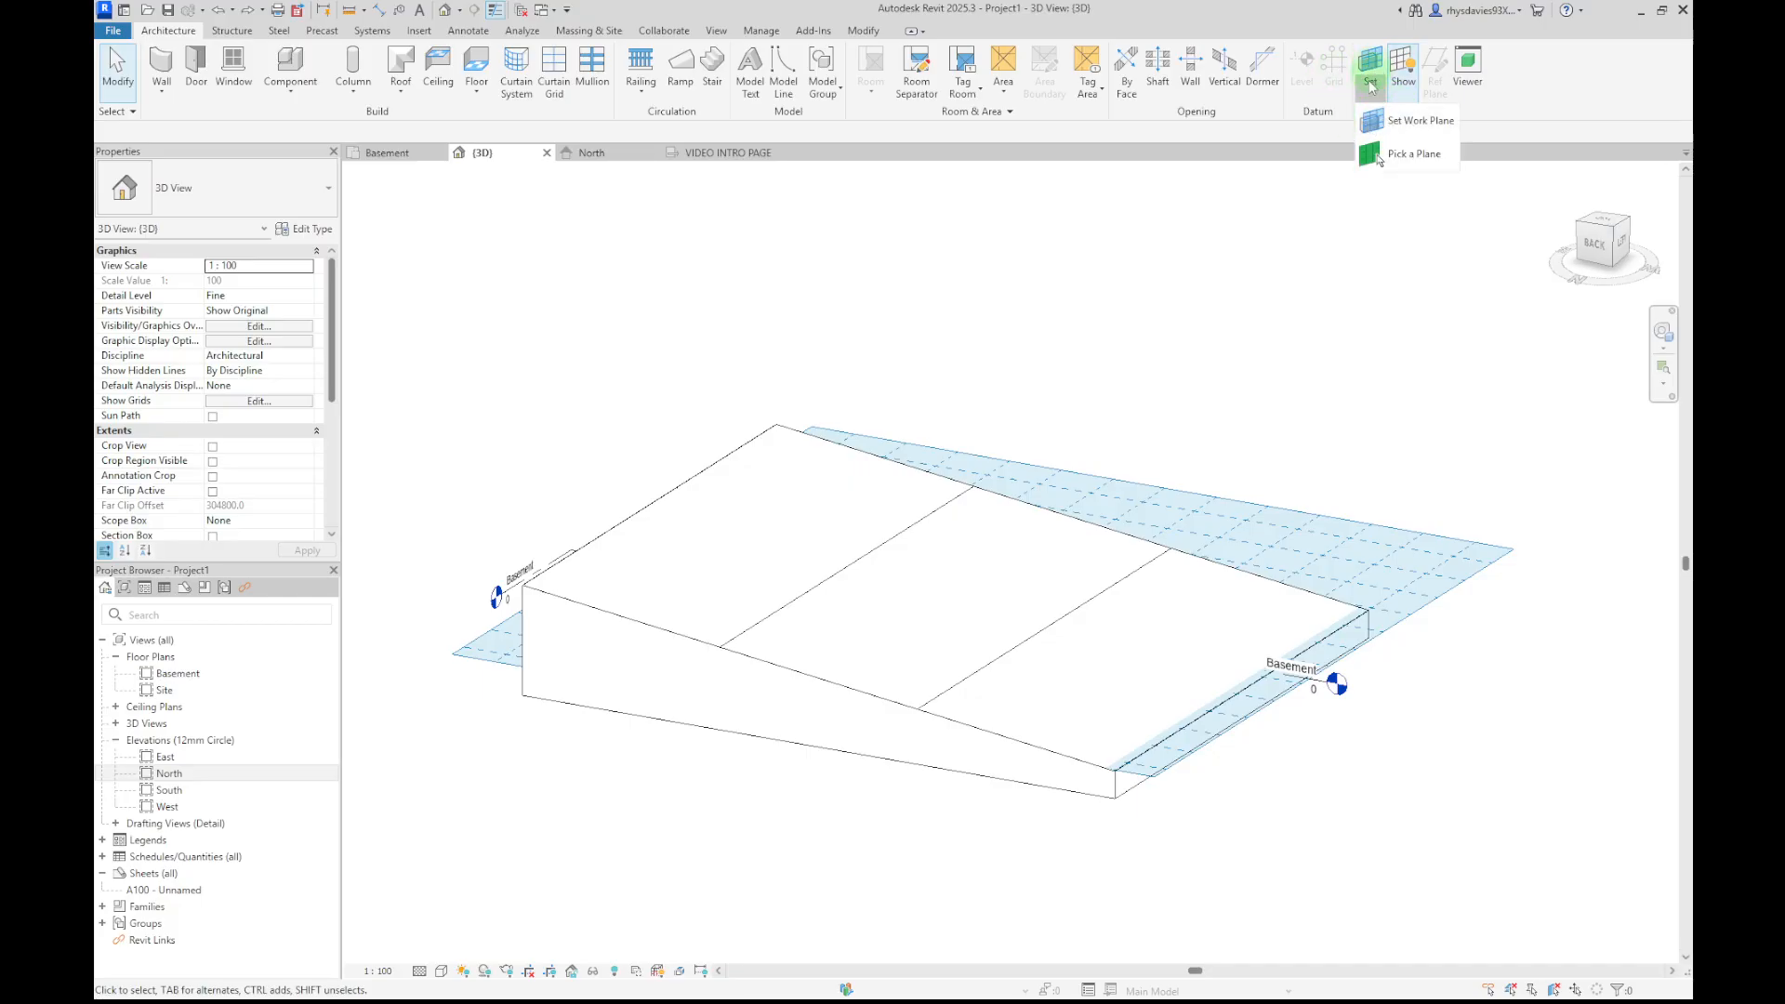
click(1379, 156)
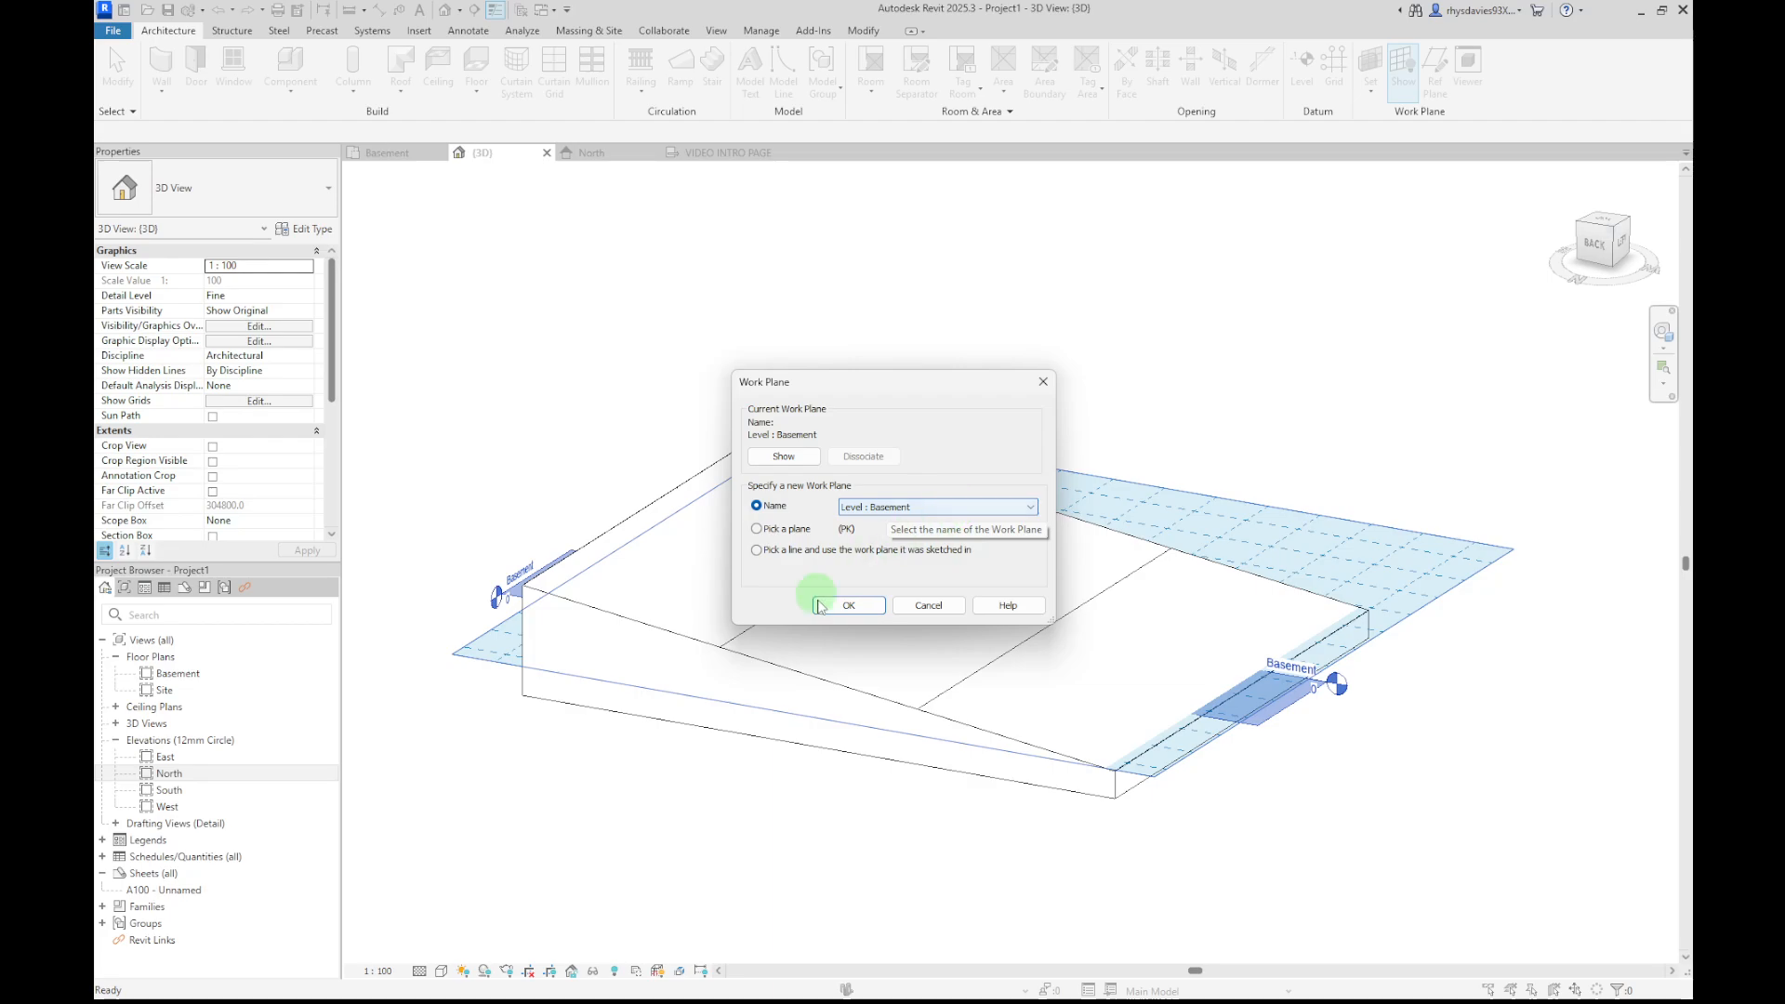
click(863, 610)
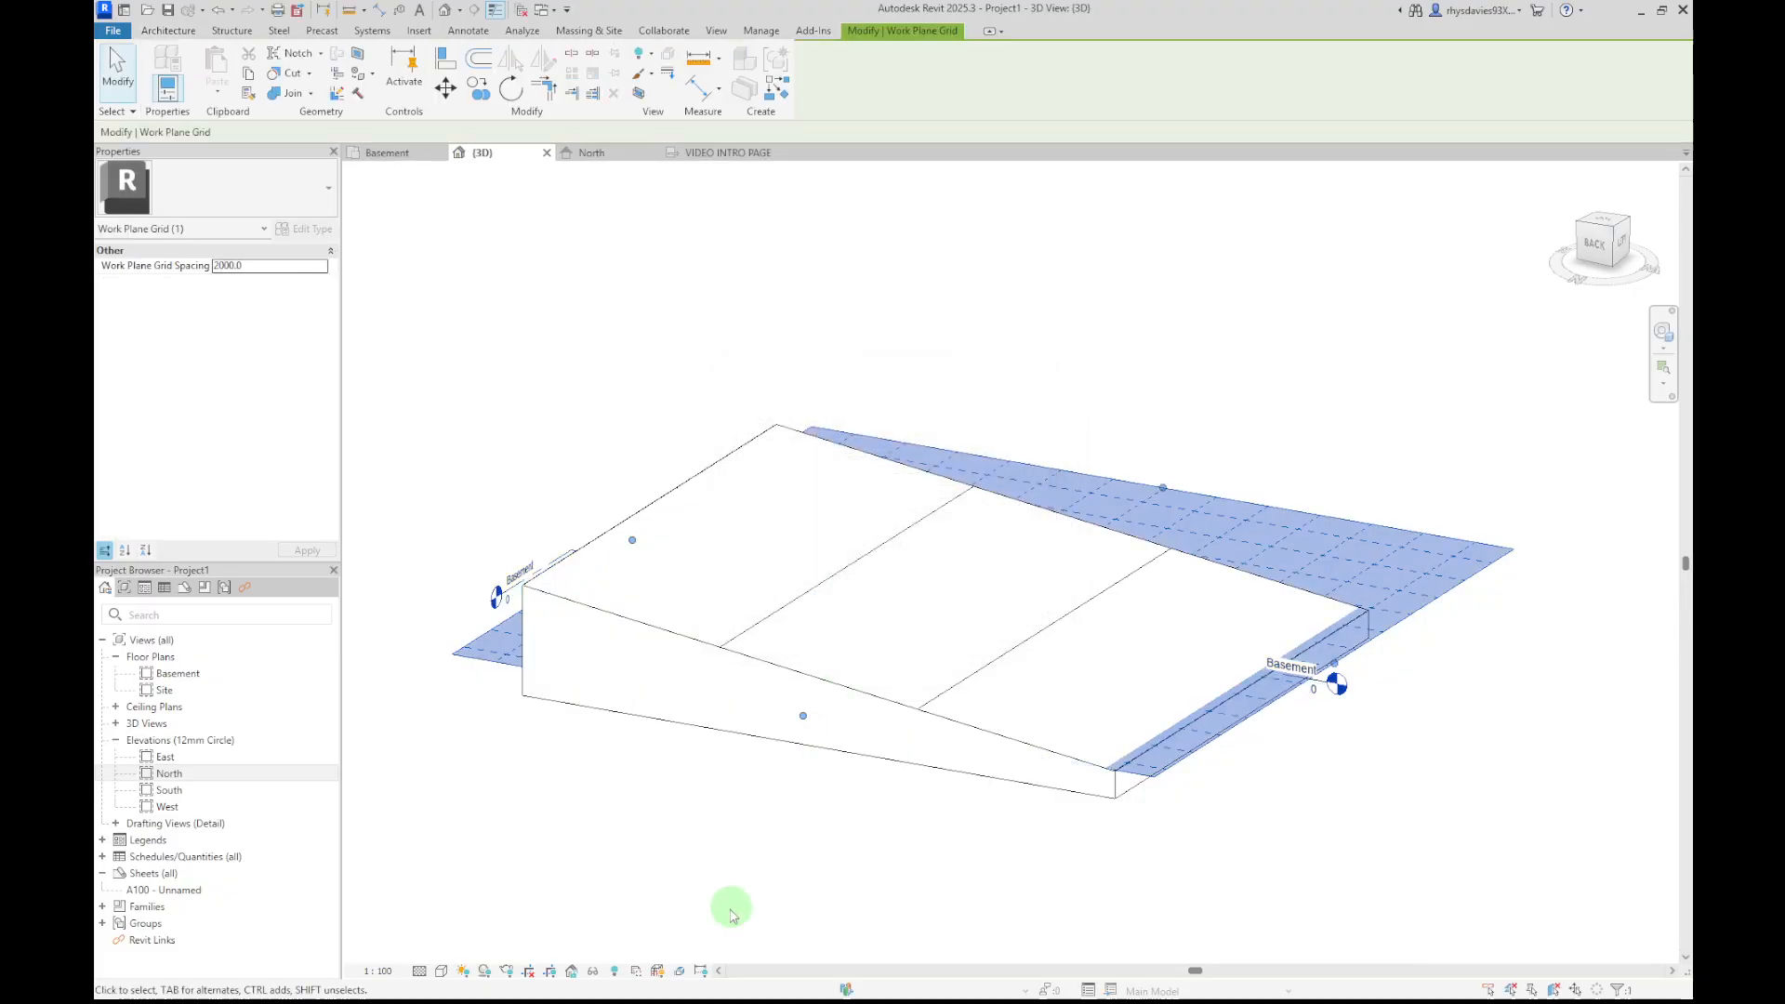
click(169, 31)
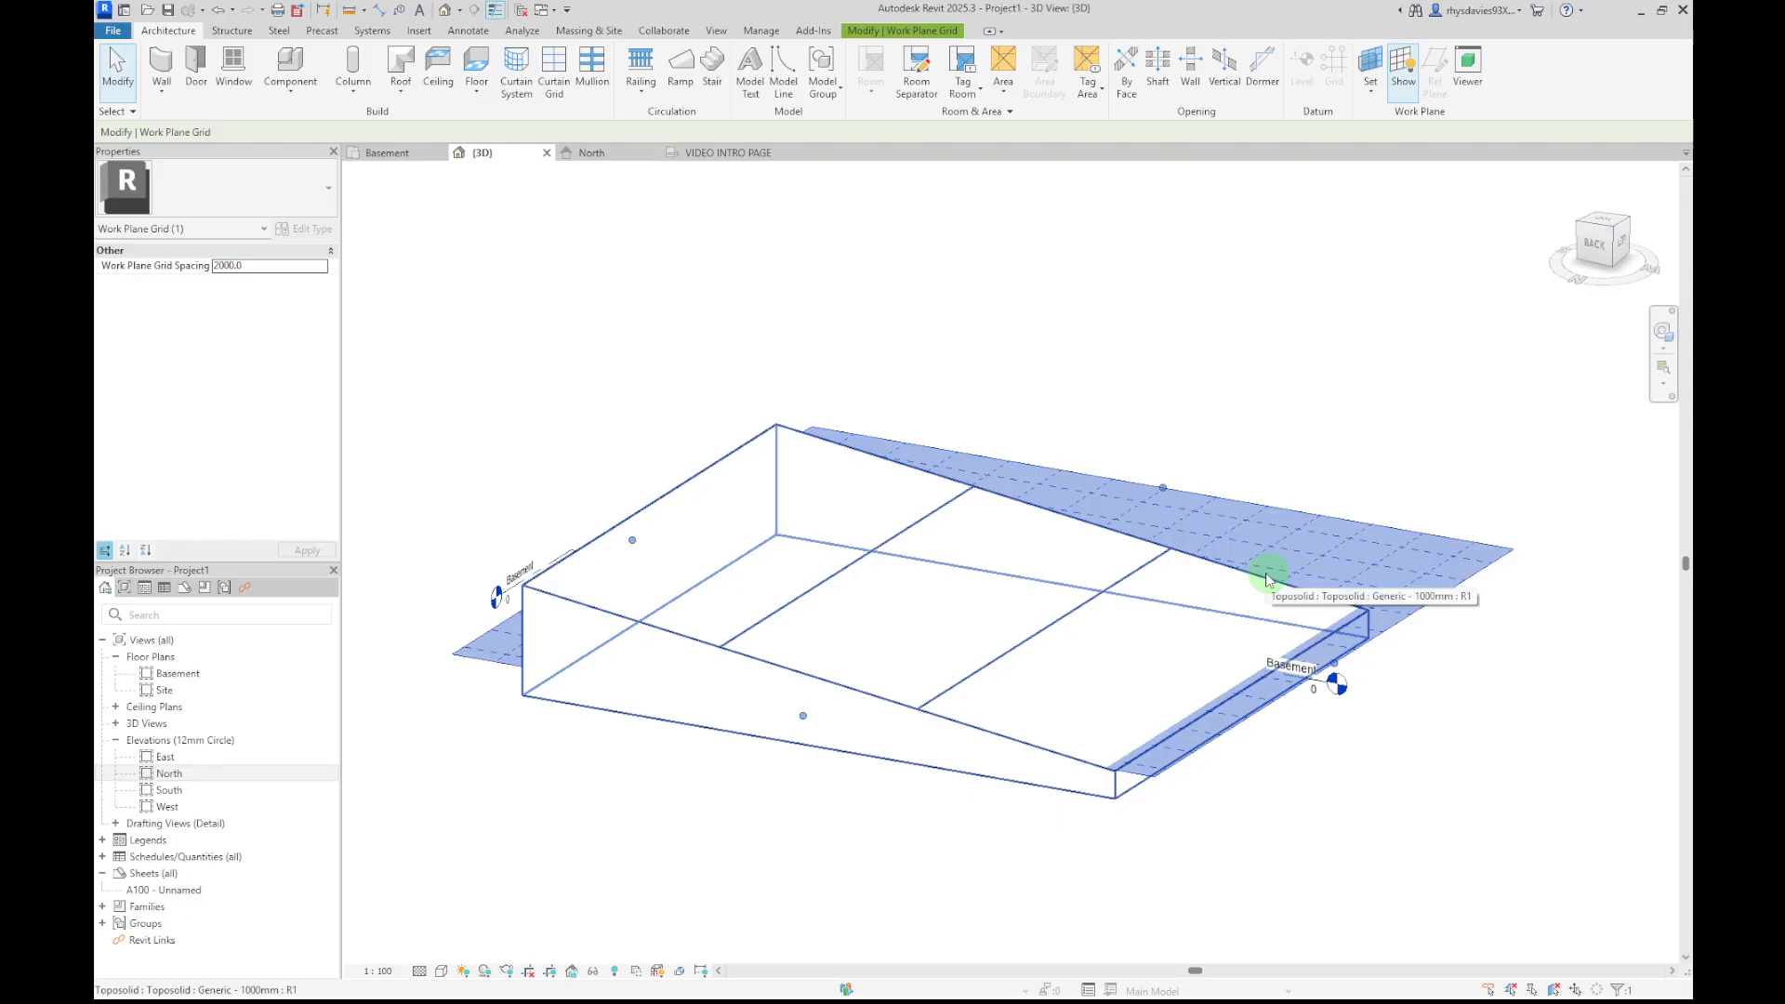
click(1326, 737)
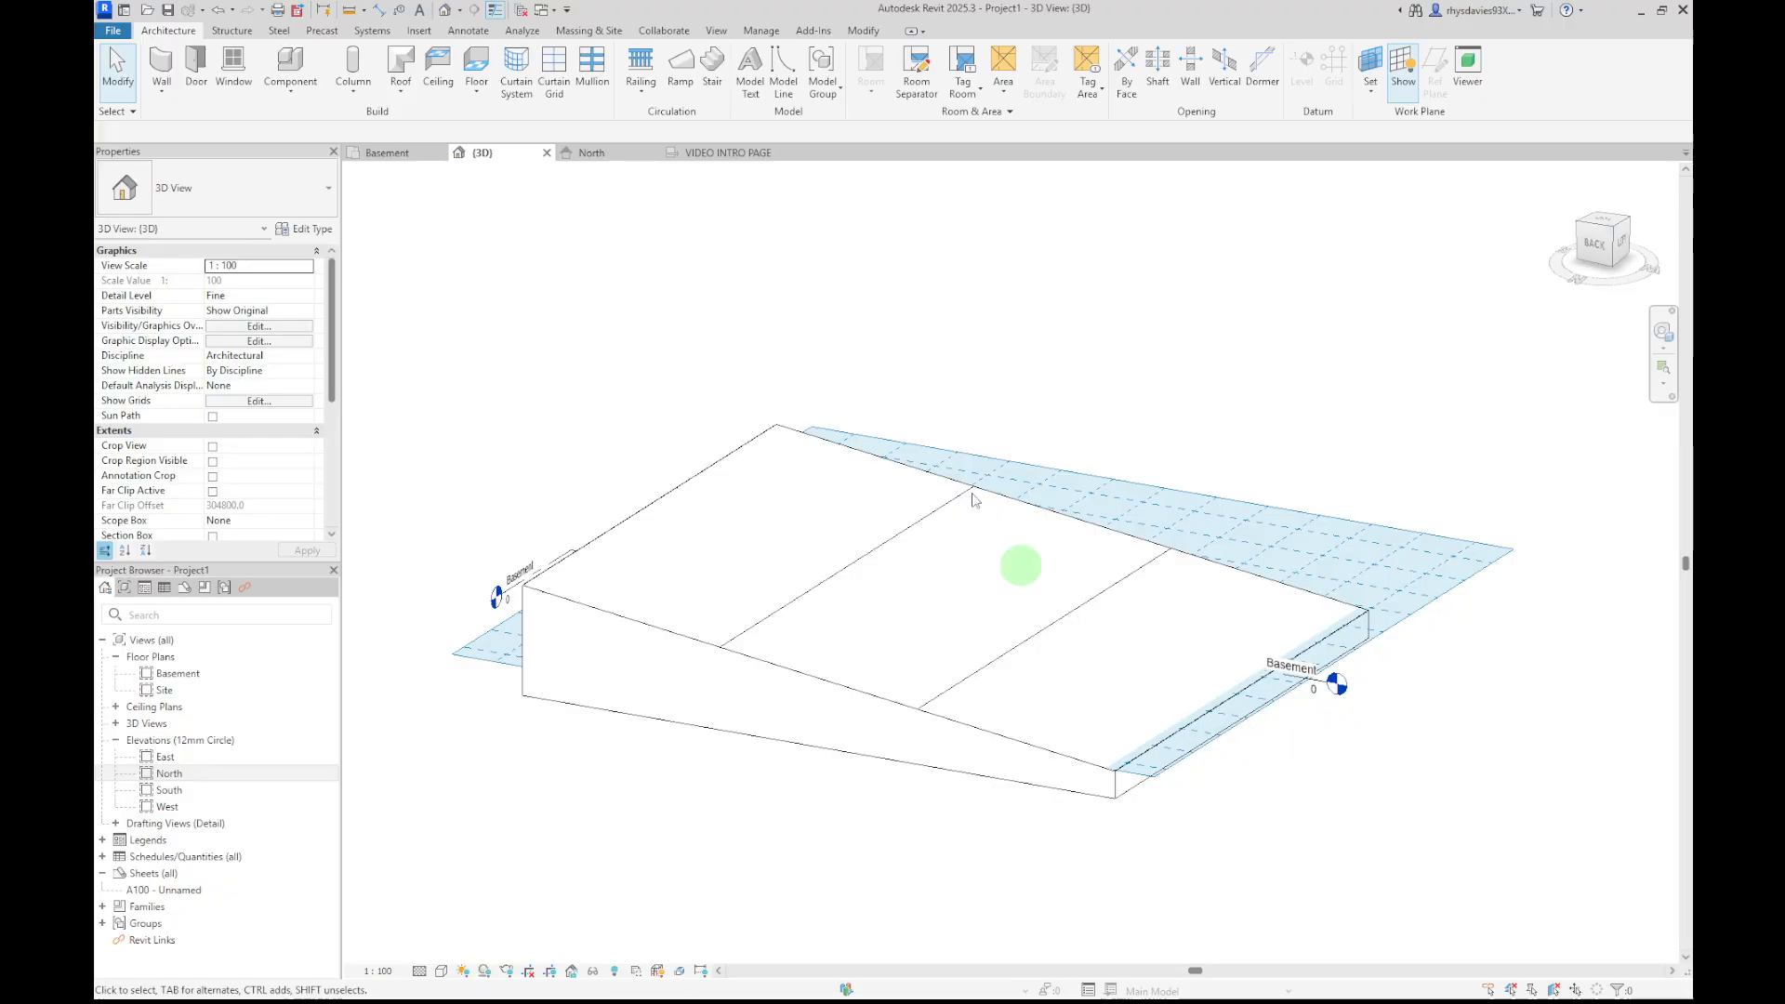
Examine the sloped toposolid from the back, in the Basement plan, and from the top in 3D
click(1595, 243)
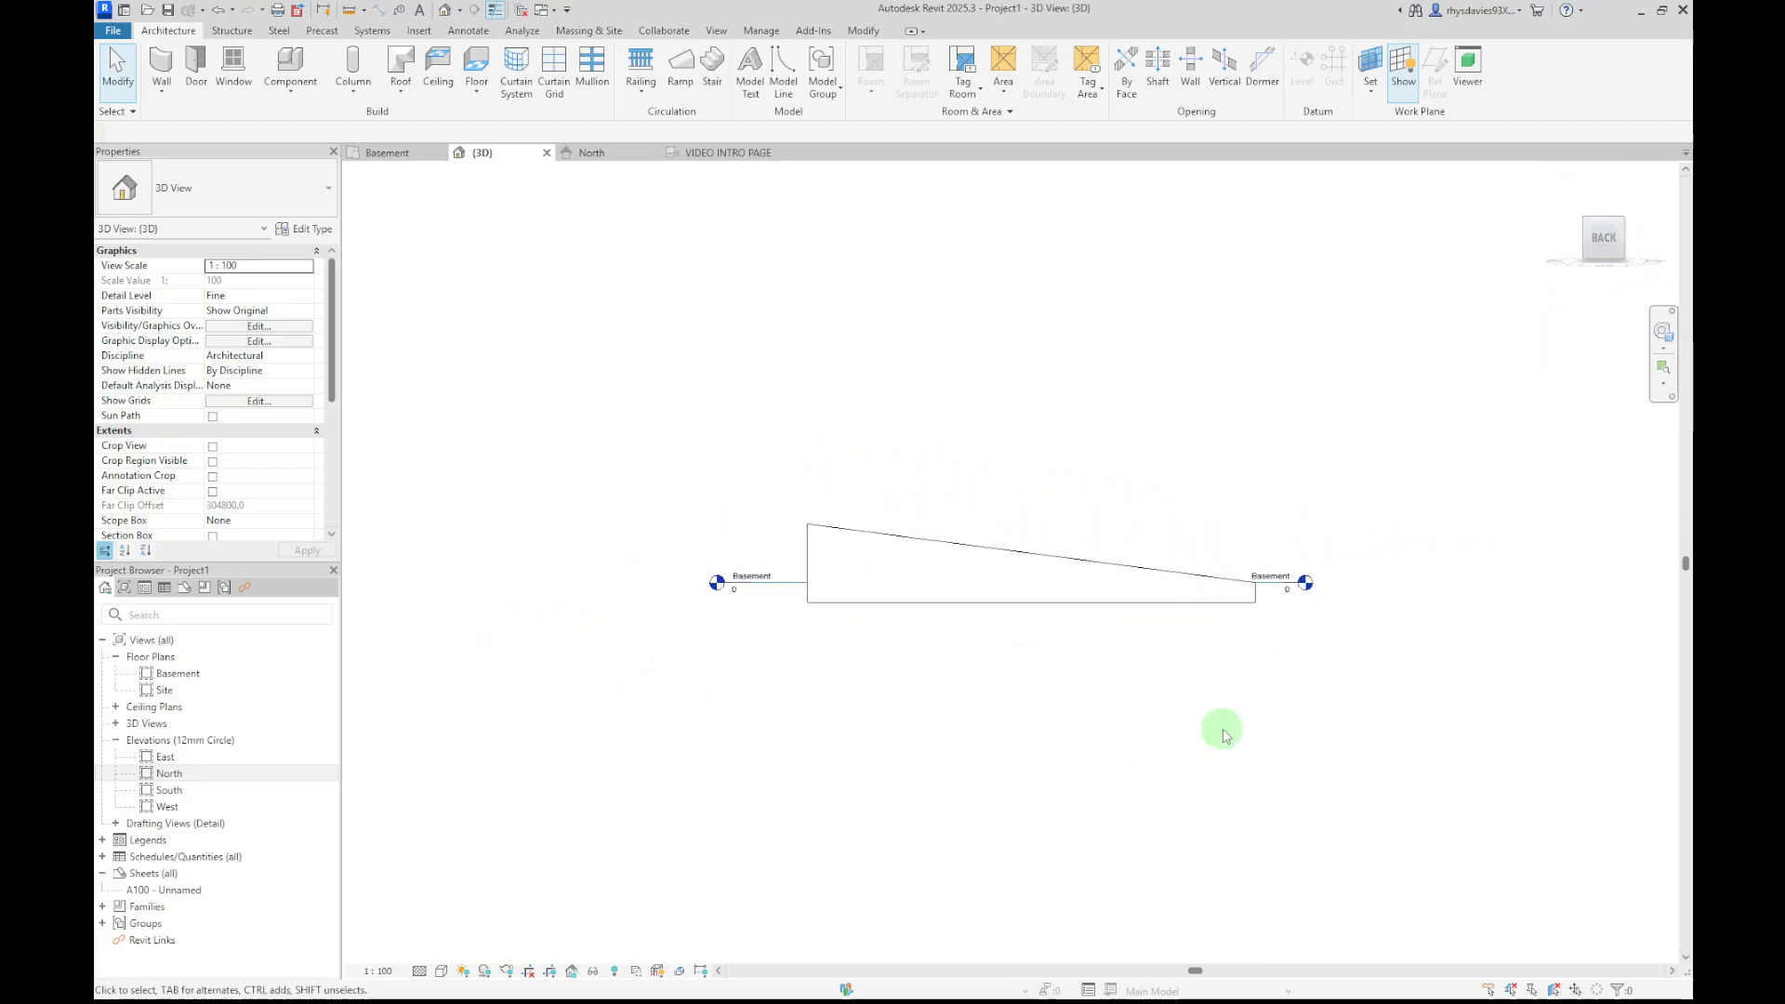
scroll(924, 645, up, 2)
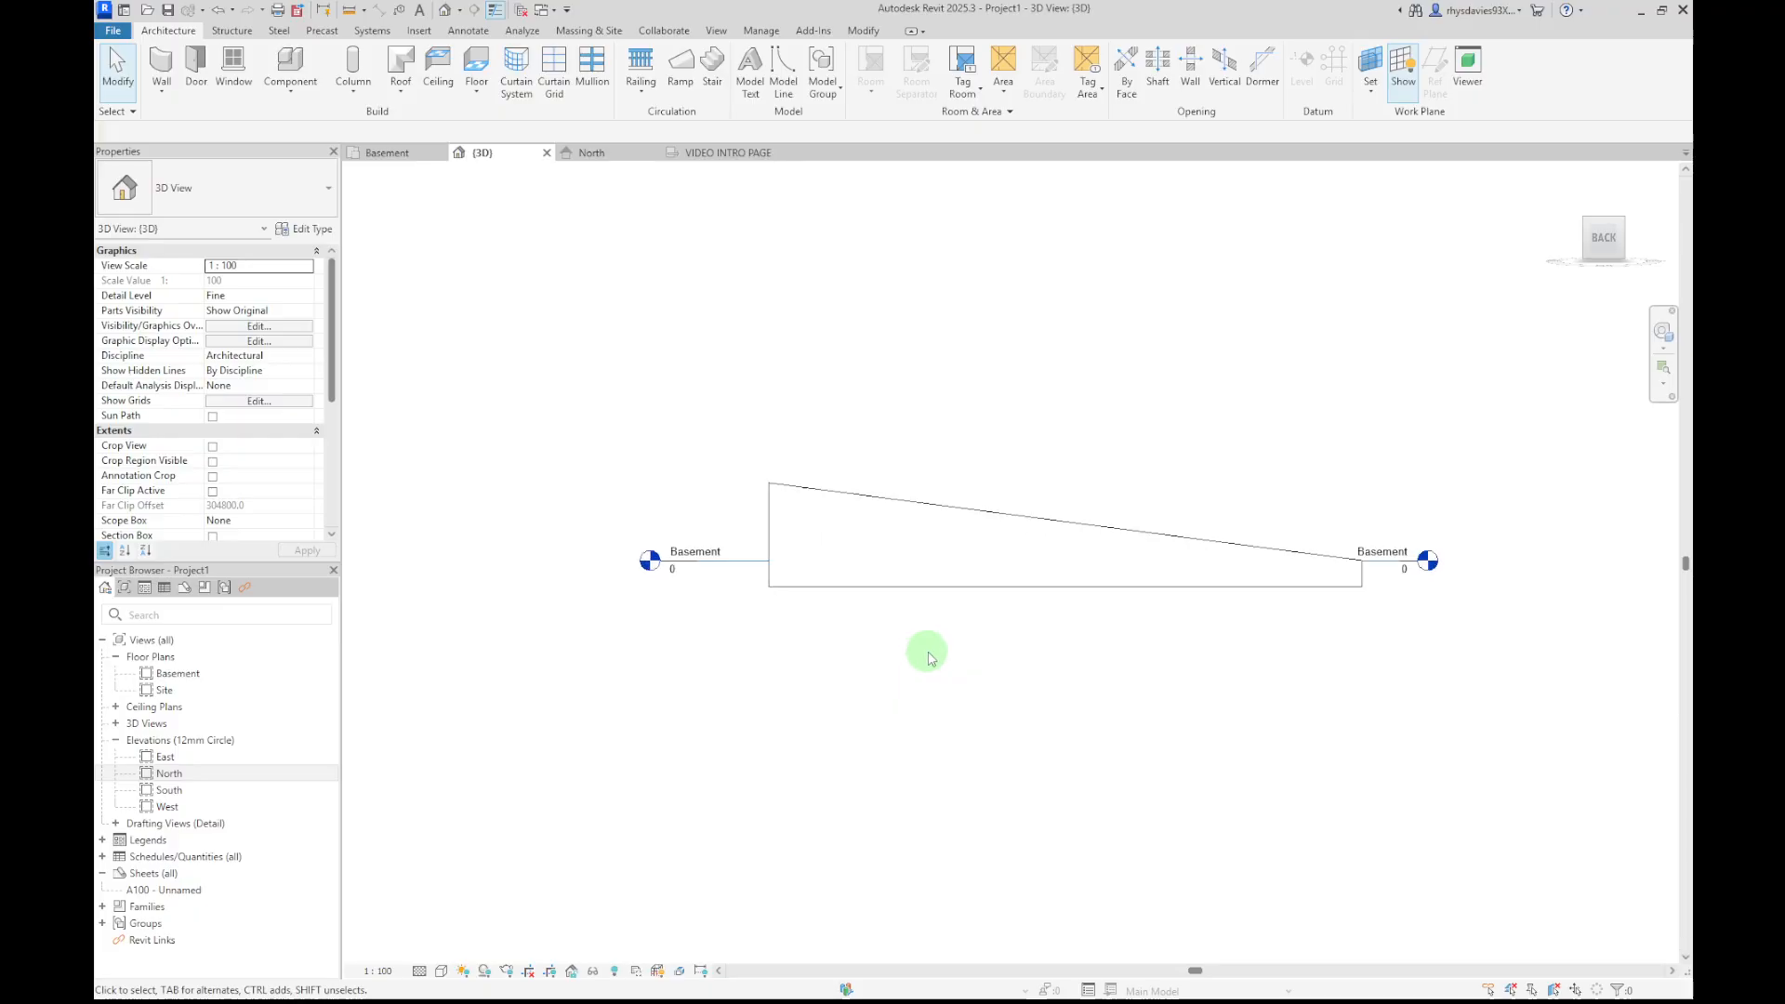
scroll(648, 559, up, 3)
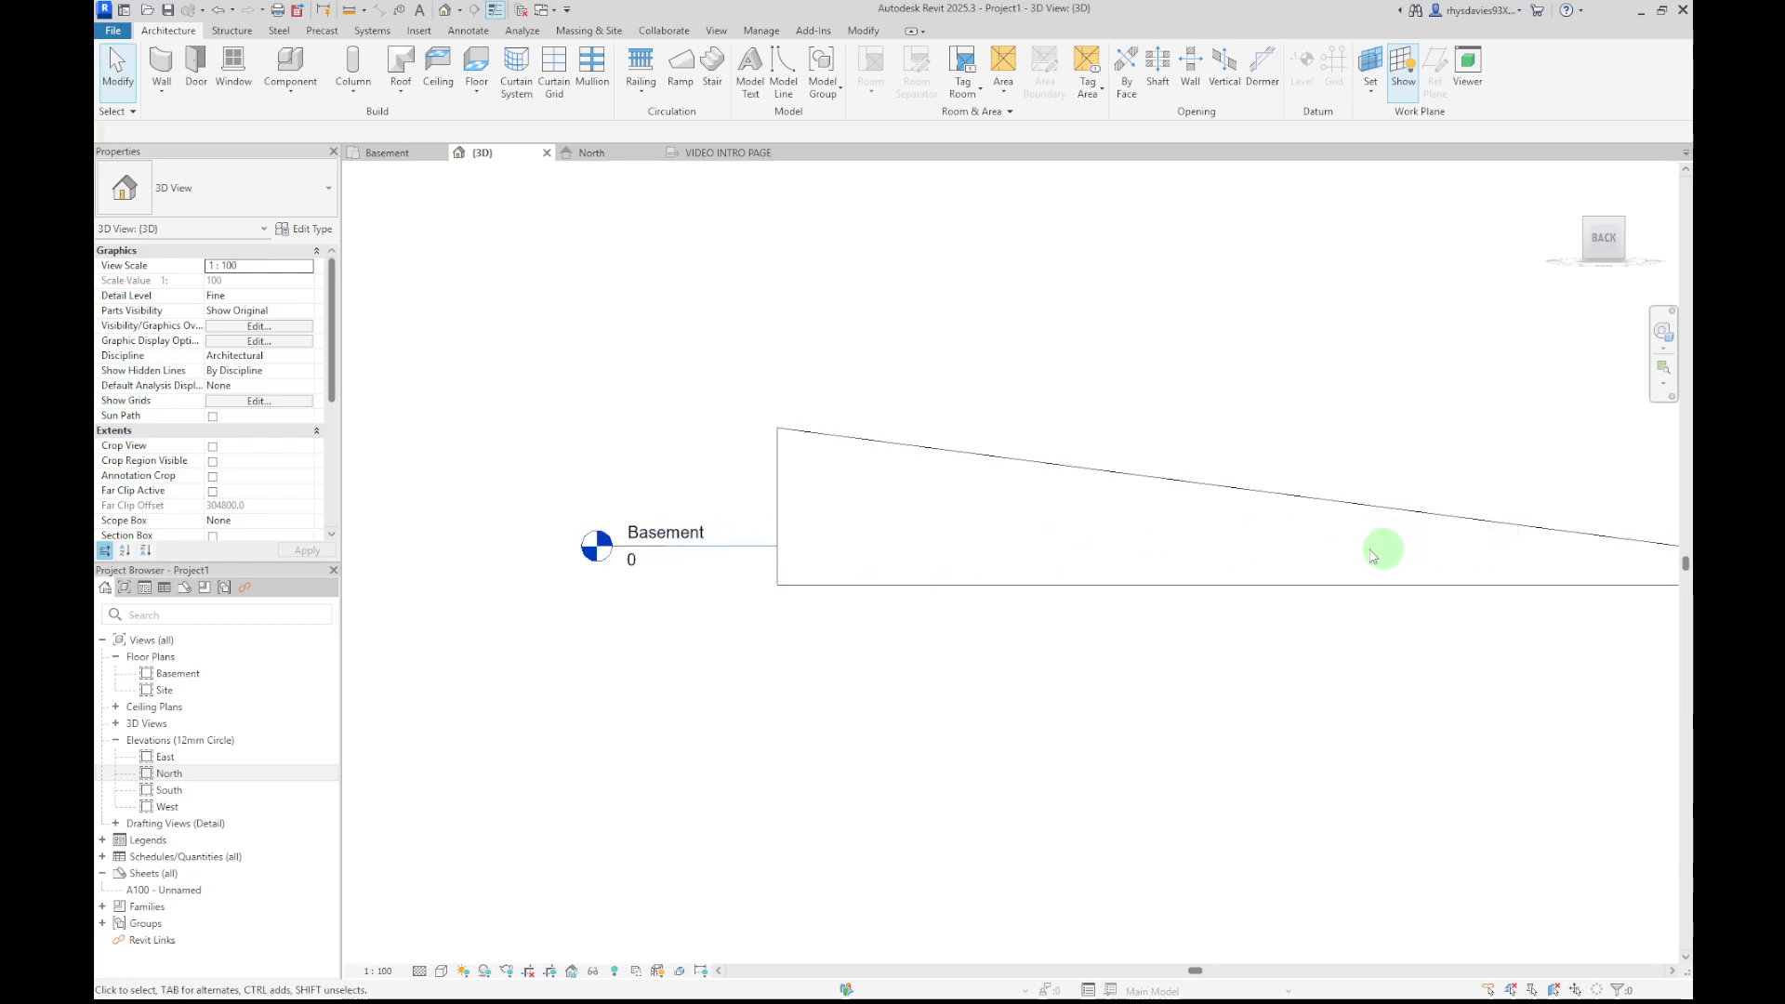
middle_drag(1177, 711, 993, 735)
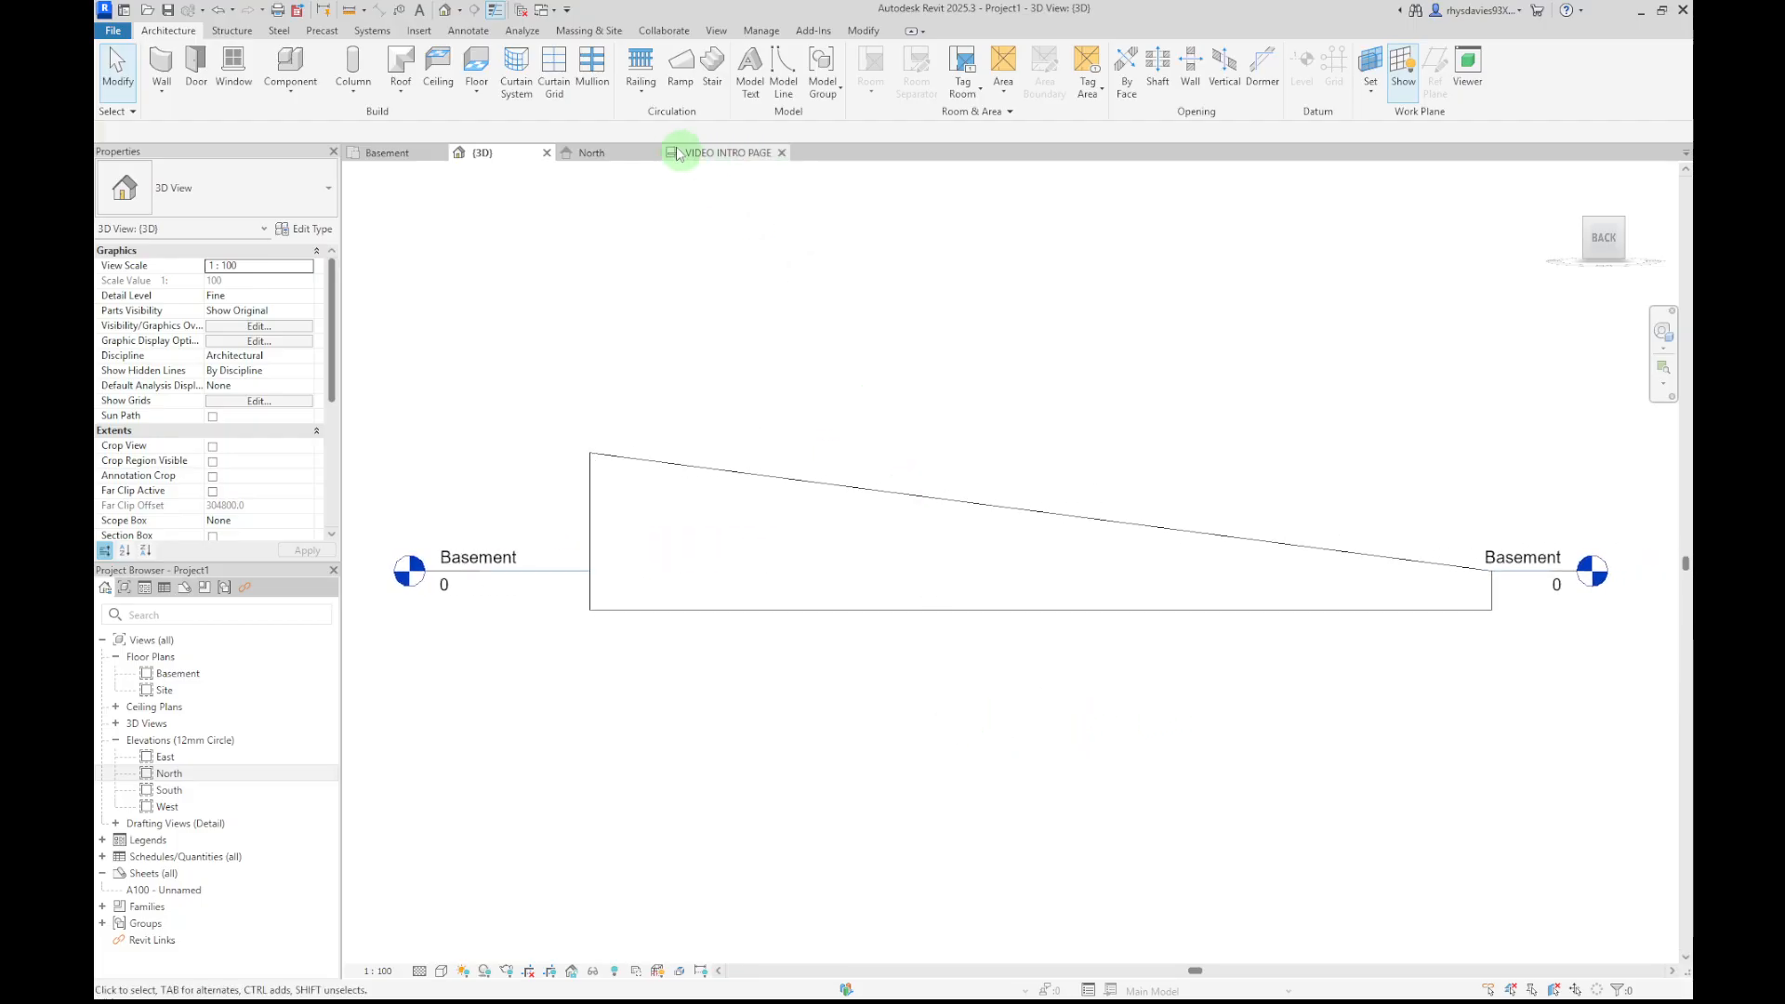
shift+middle_drag(964, 376, 884, 460)
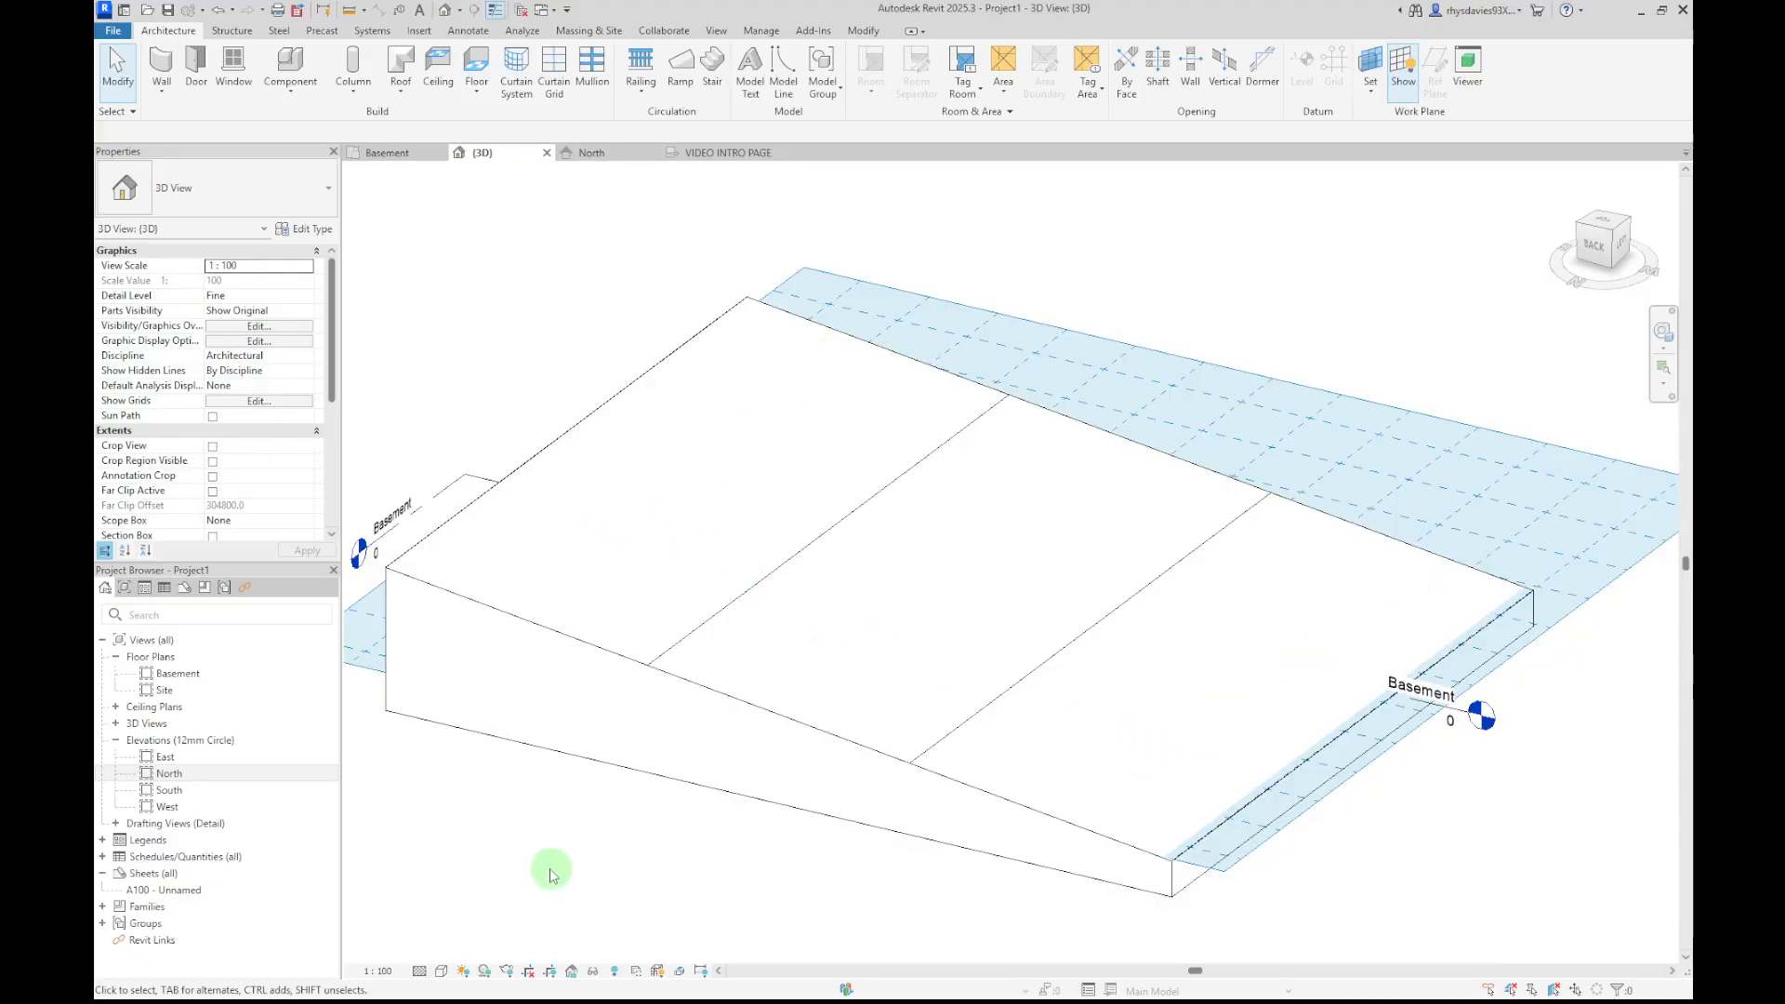
scroll(552, 873, down, 2)
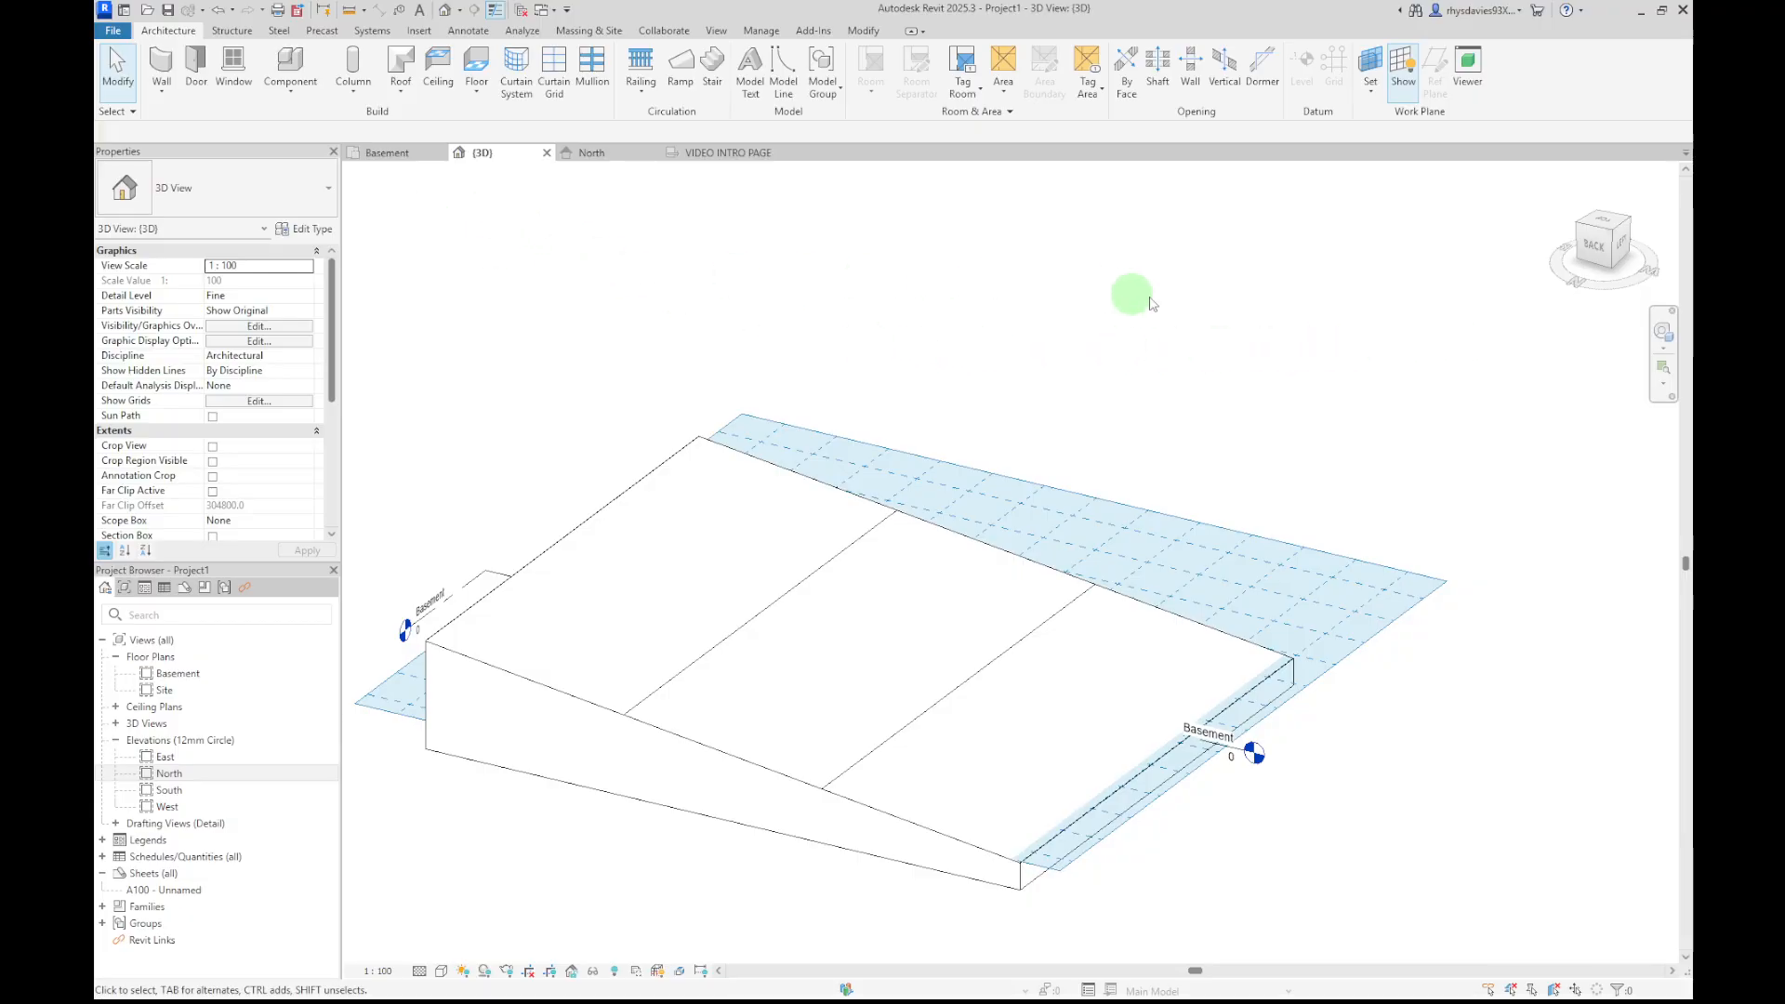
click(416, 152)
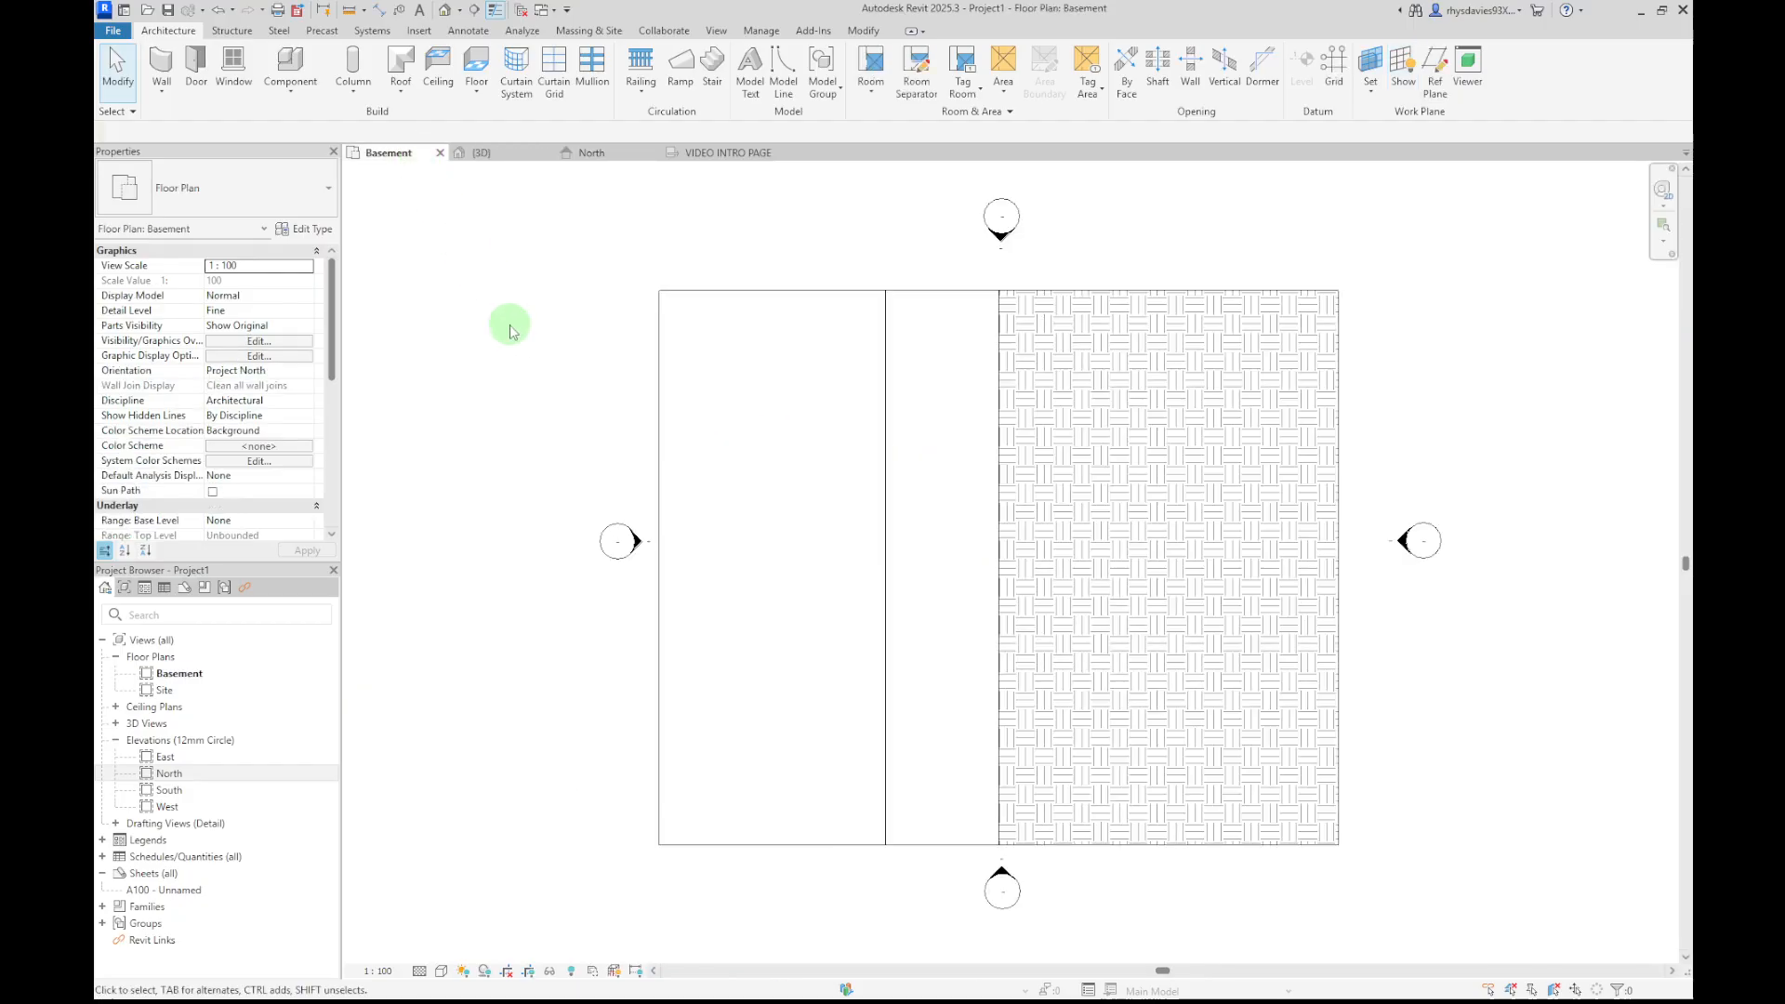
click(478, 151)
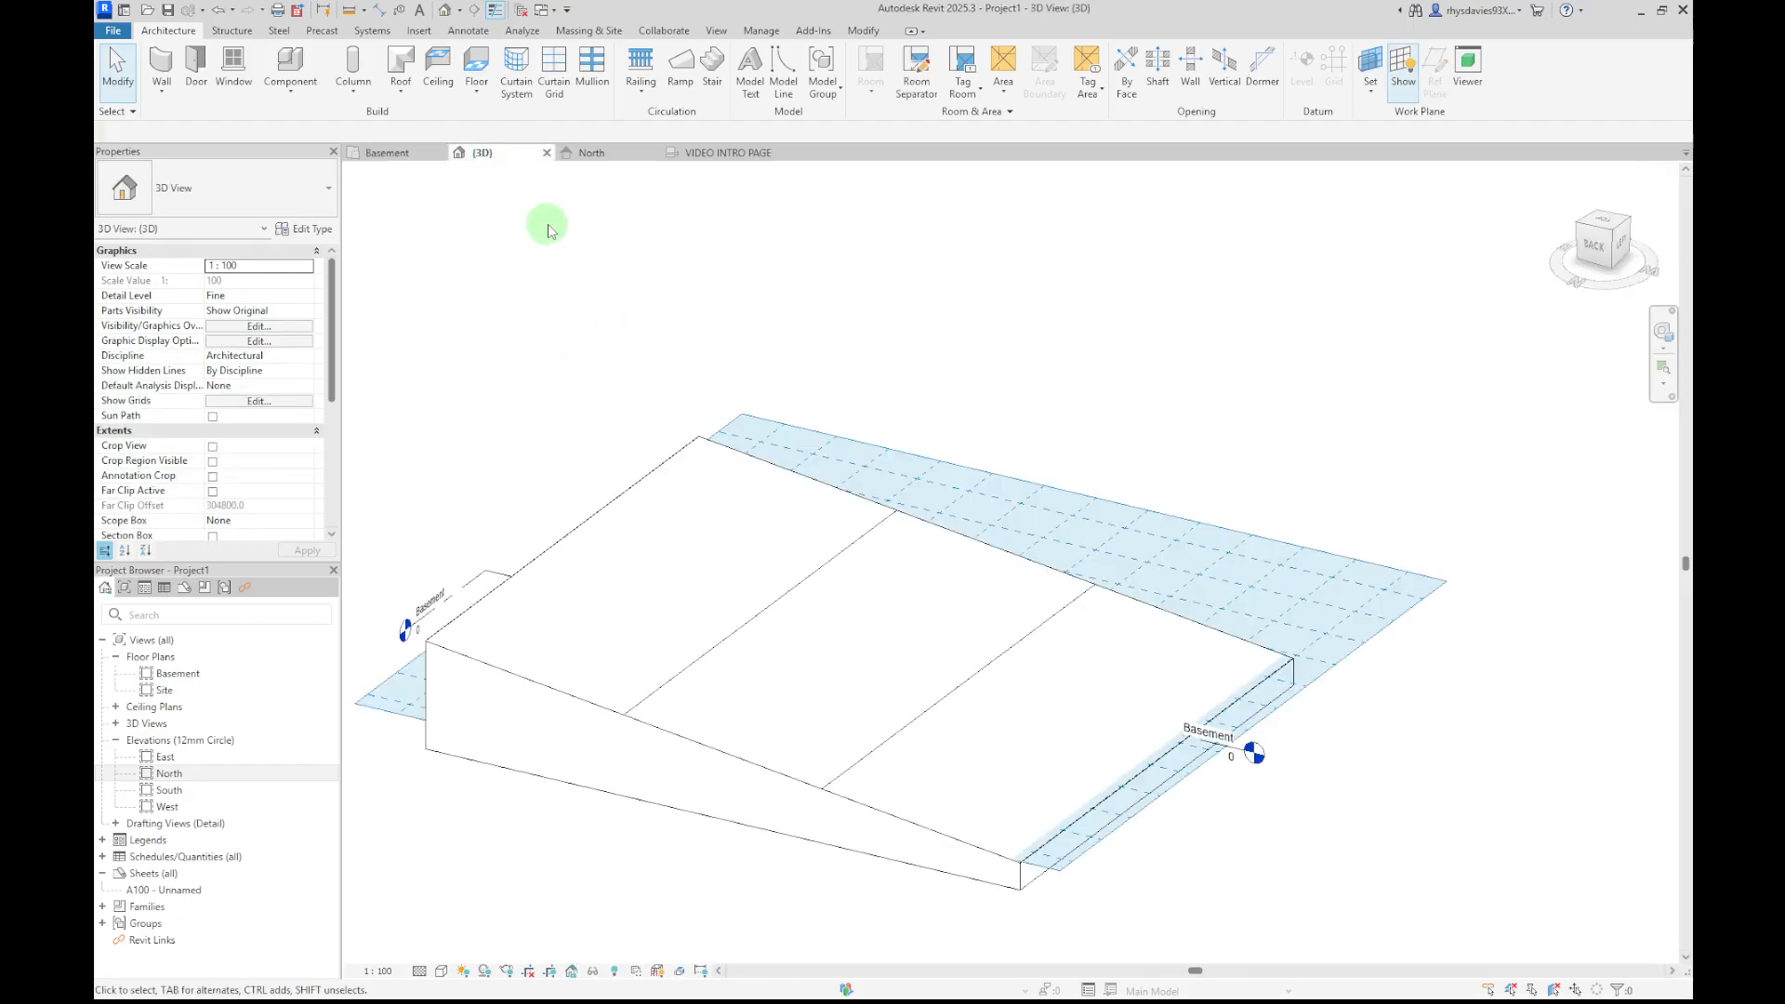
click(1600, 225)
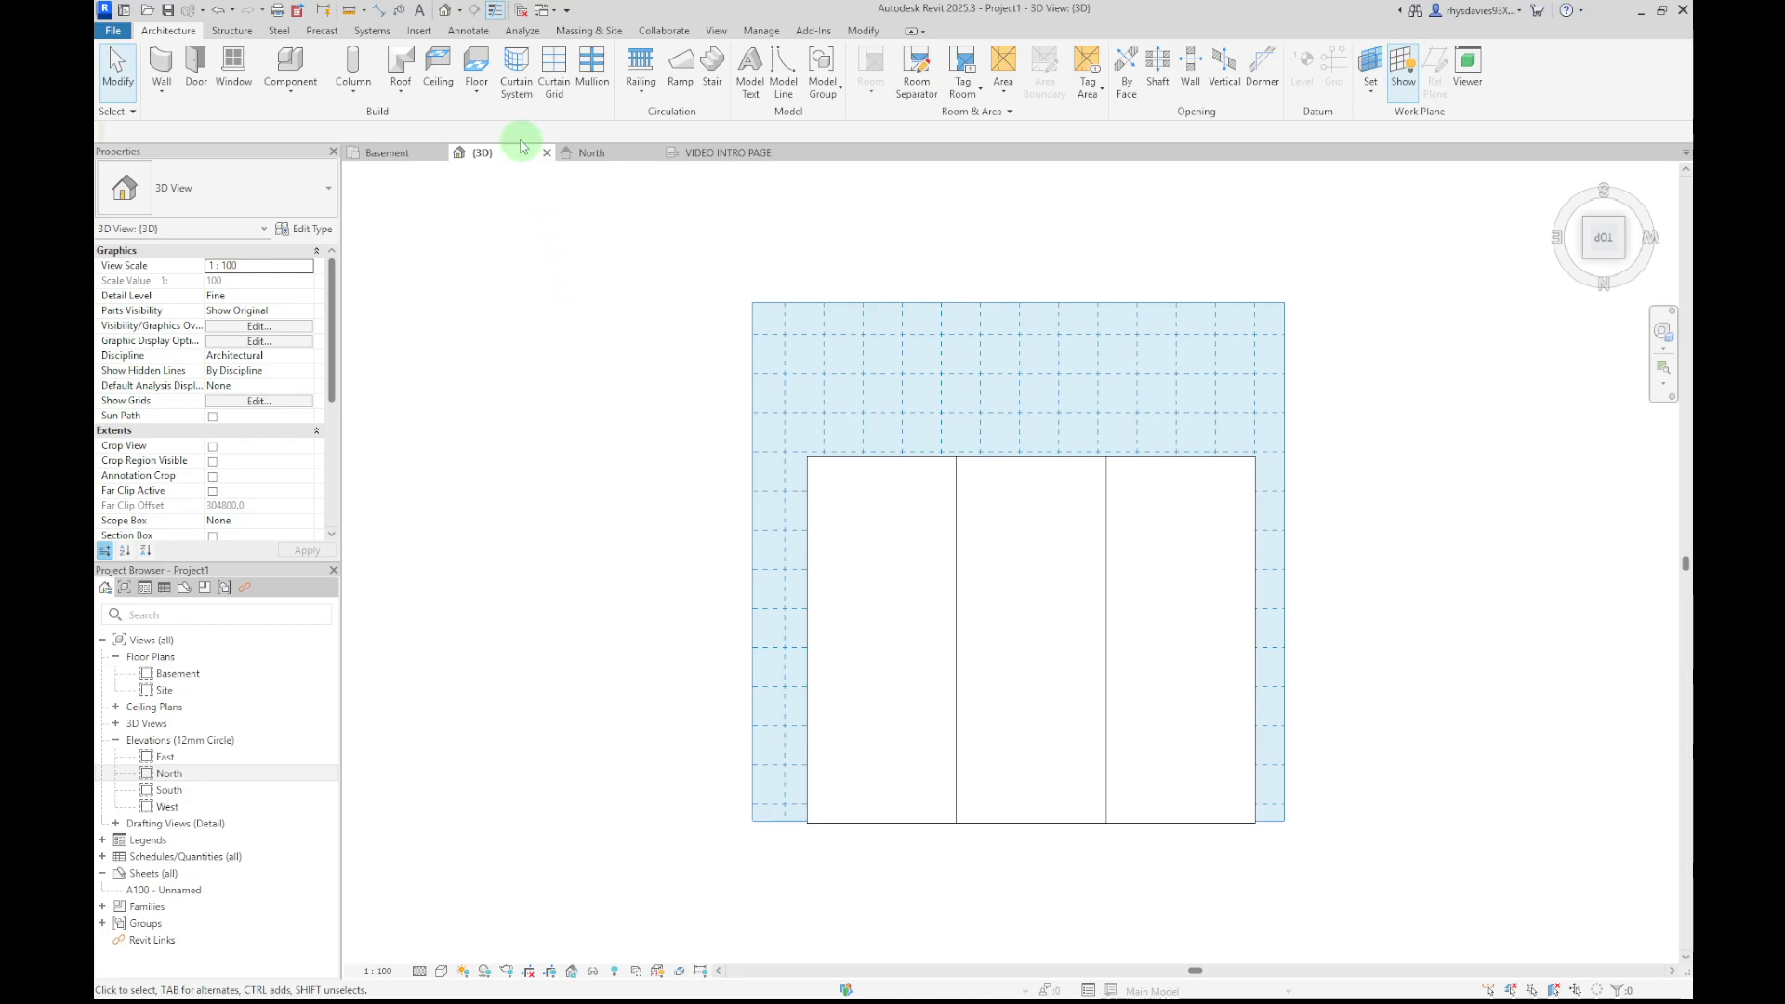
Create a new in-place mass named Mass 1
click(602, 34)
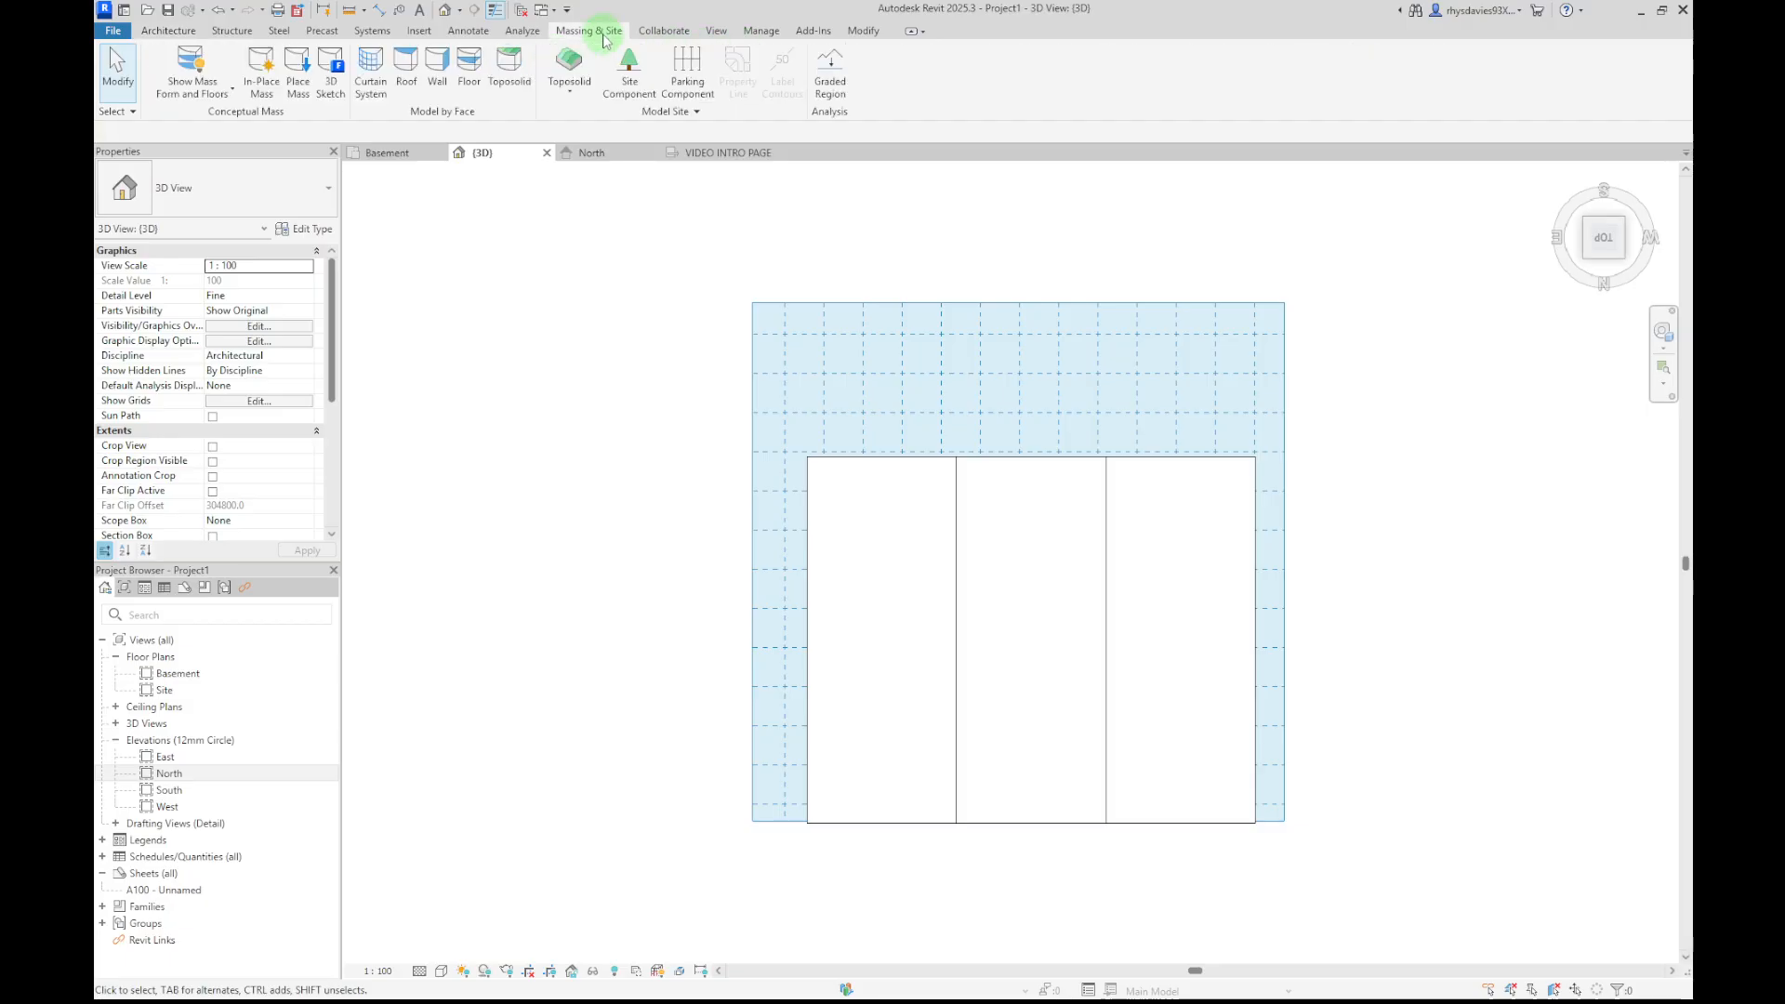
click(264, 97)
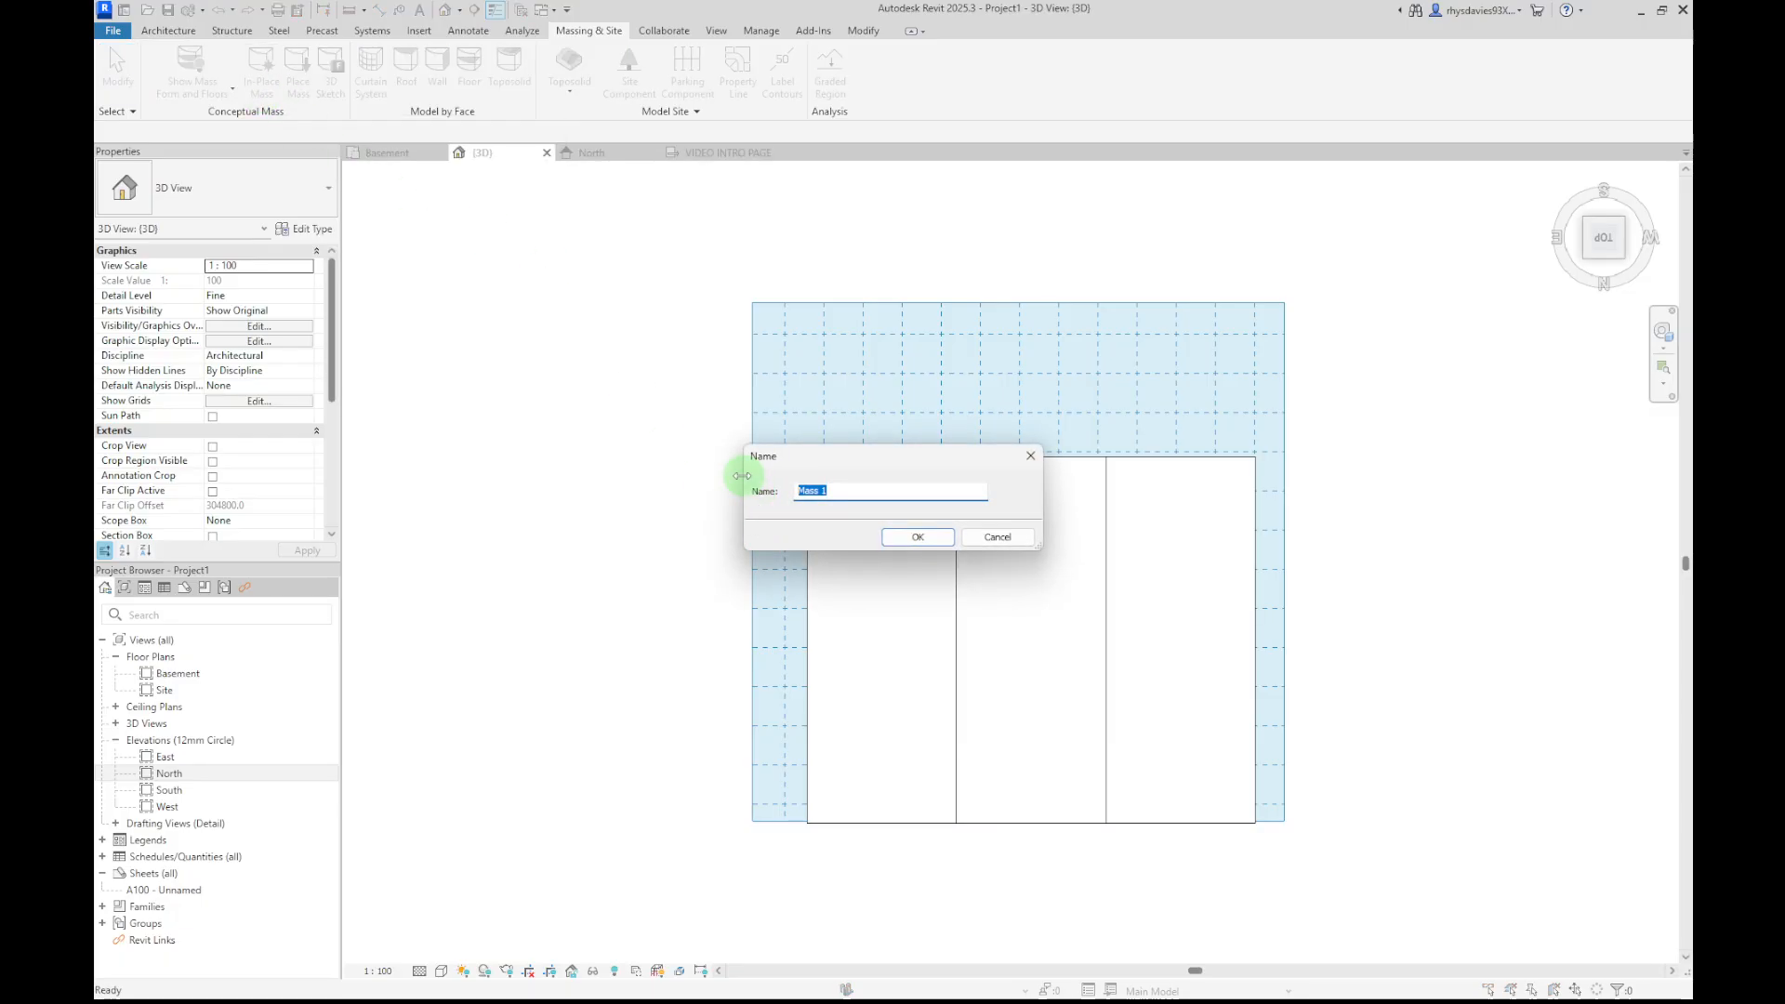
click(917, 538)
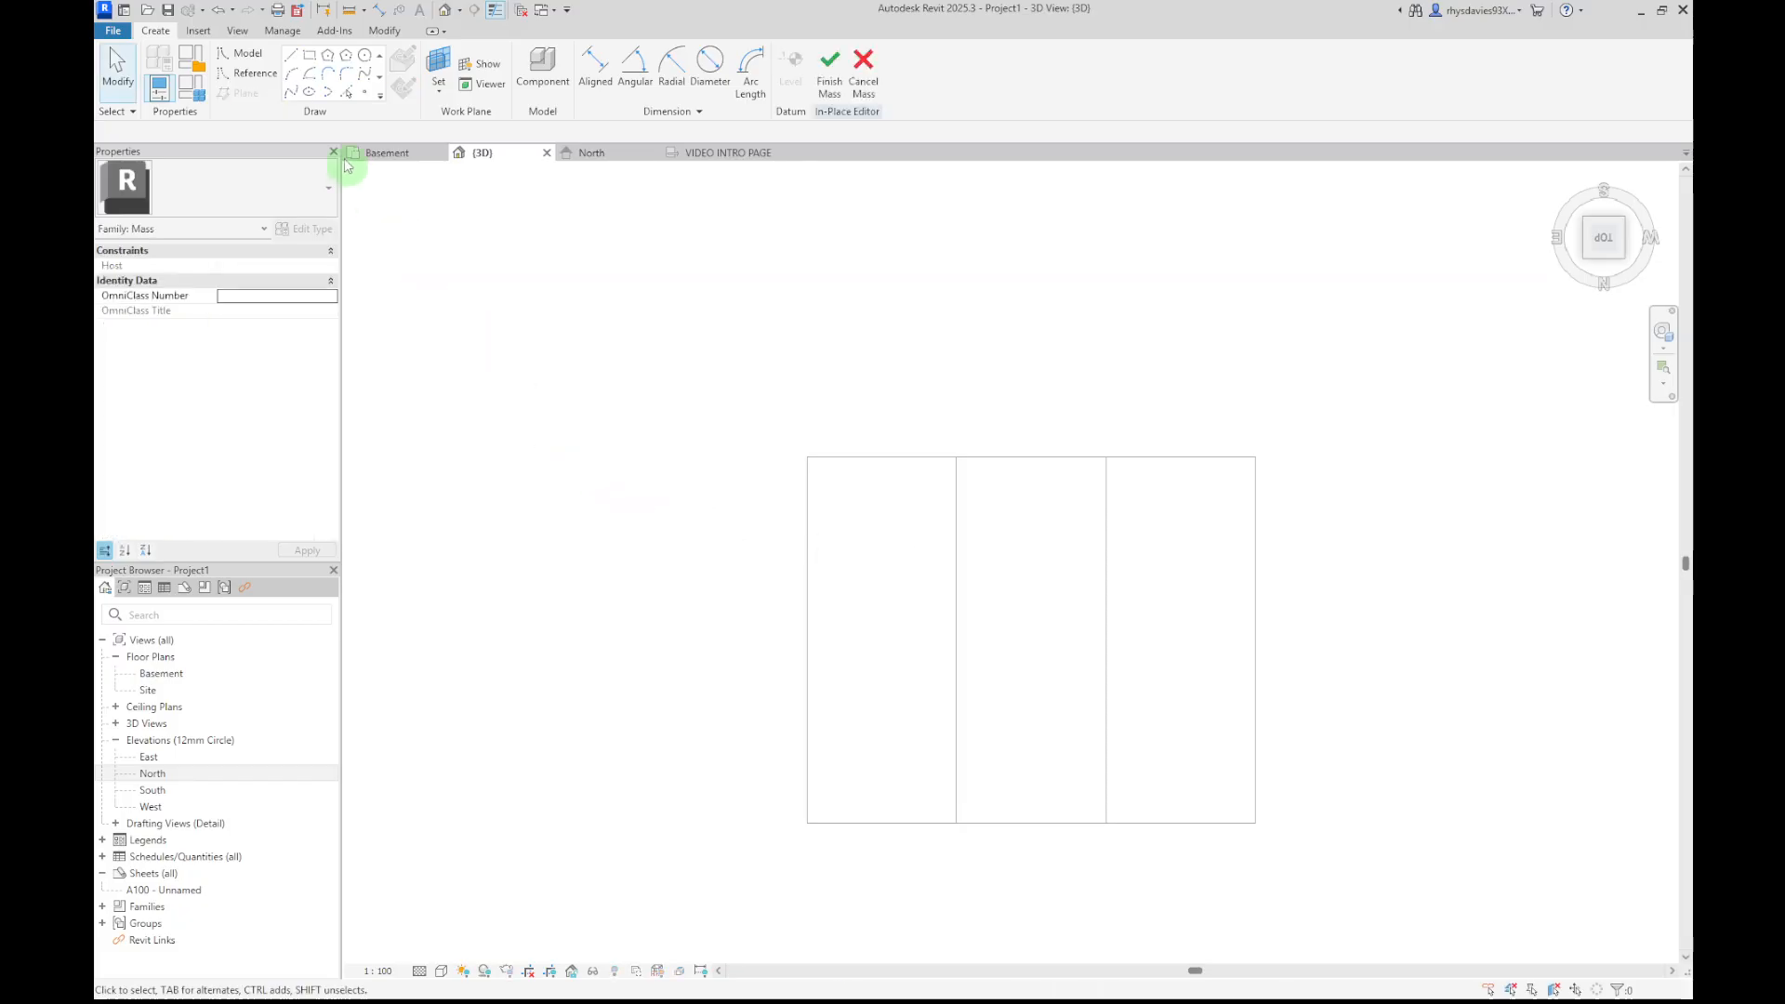
Sketch a rectangle of model lines about 17400 by 14700 mm over the toposolid's upper end
click(314, 61)
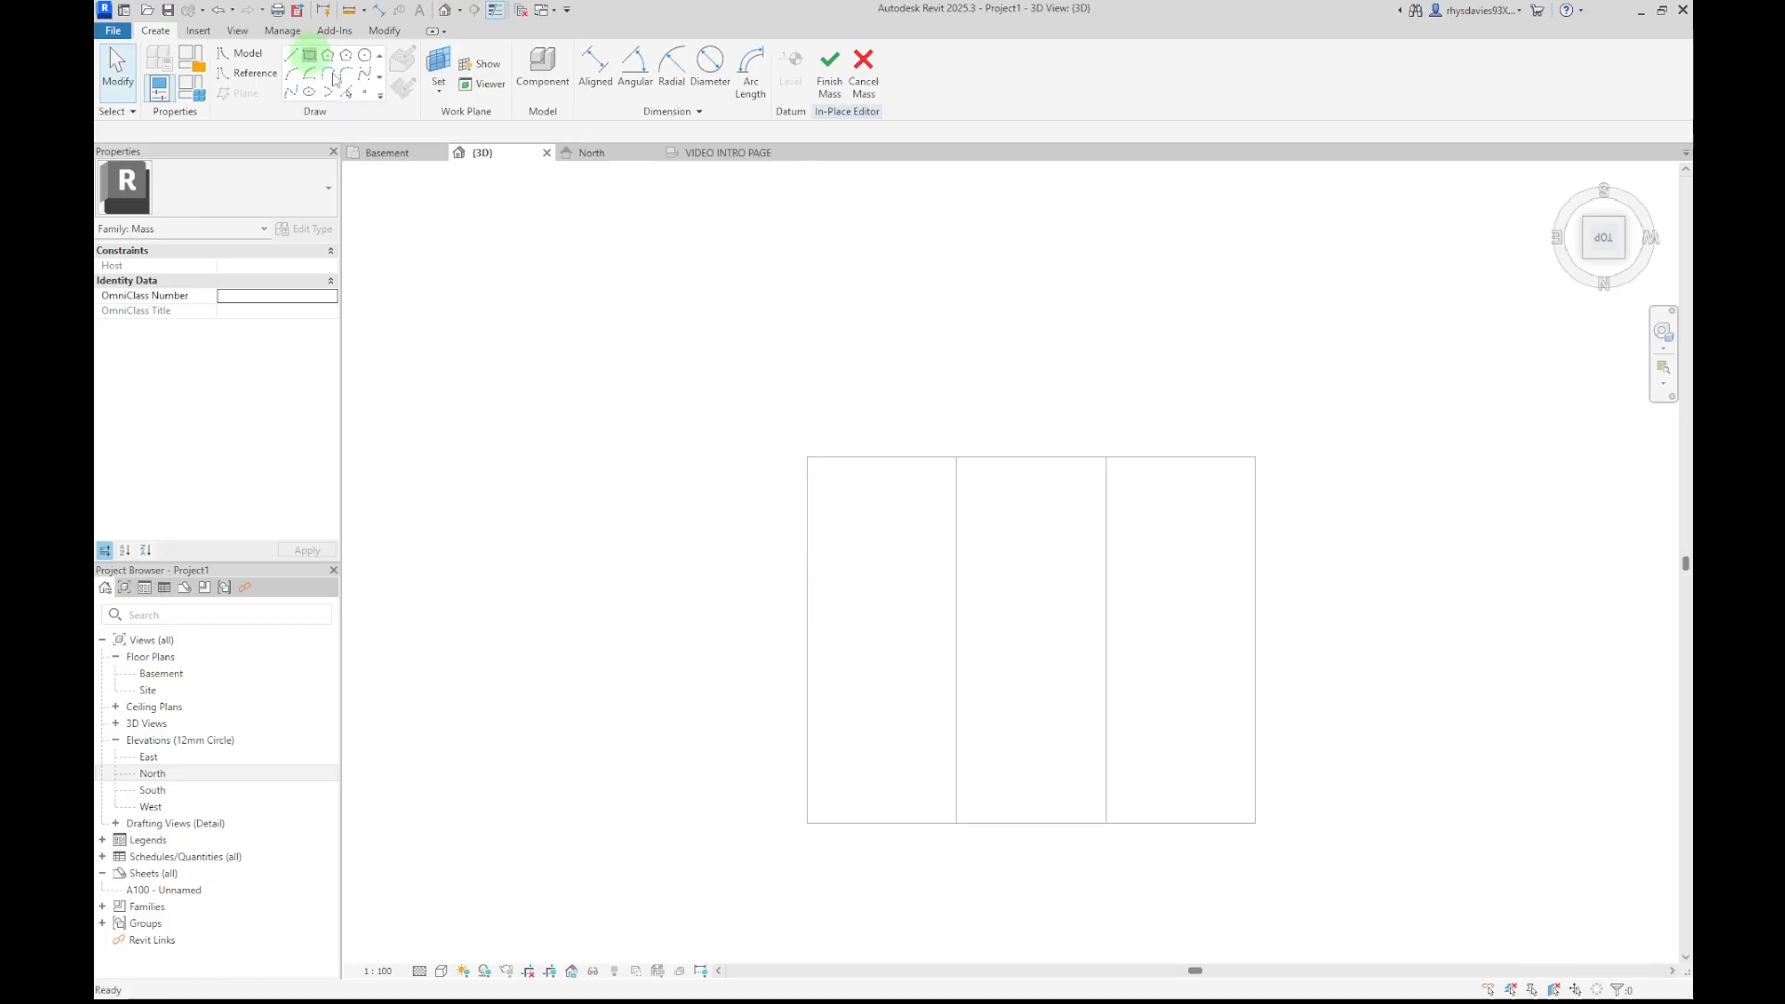
click(866, 382)
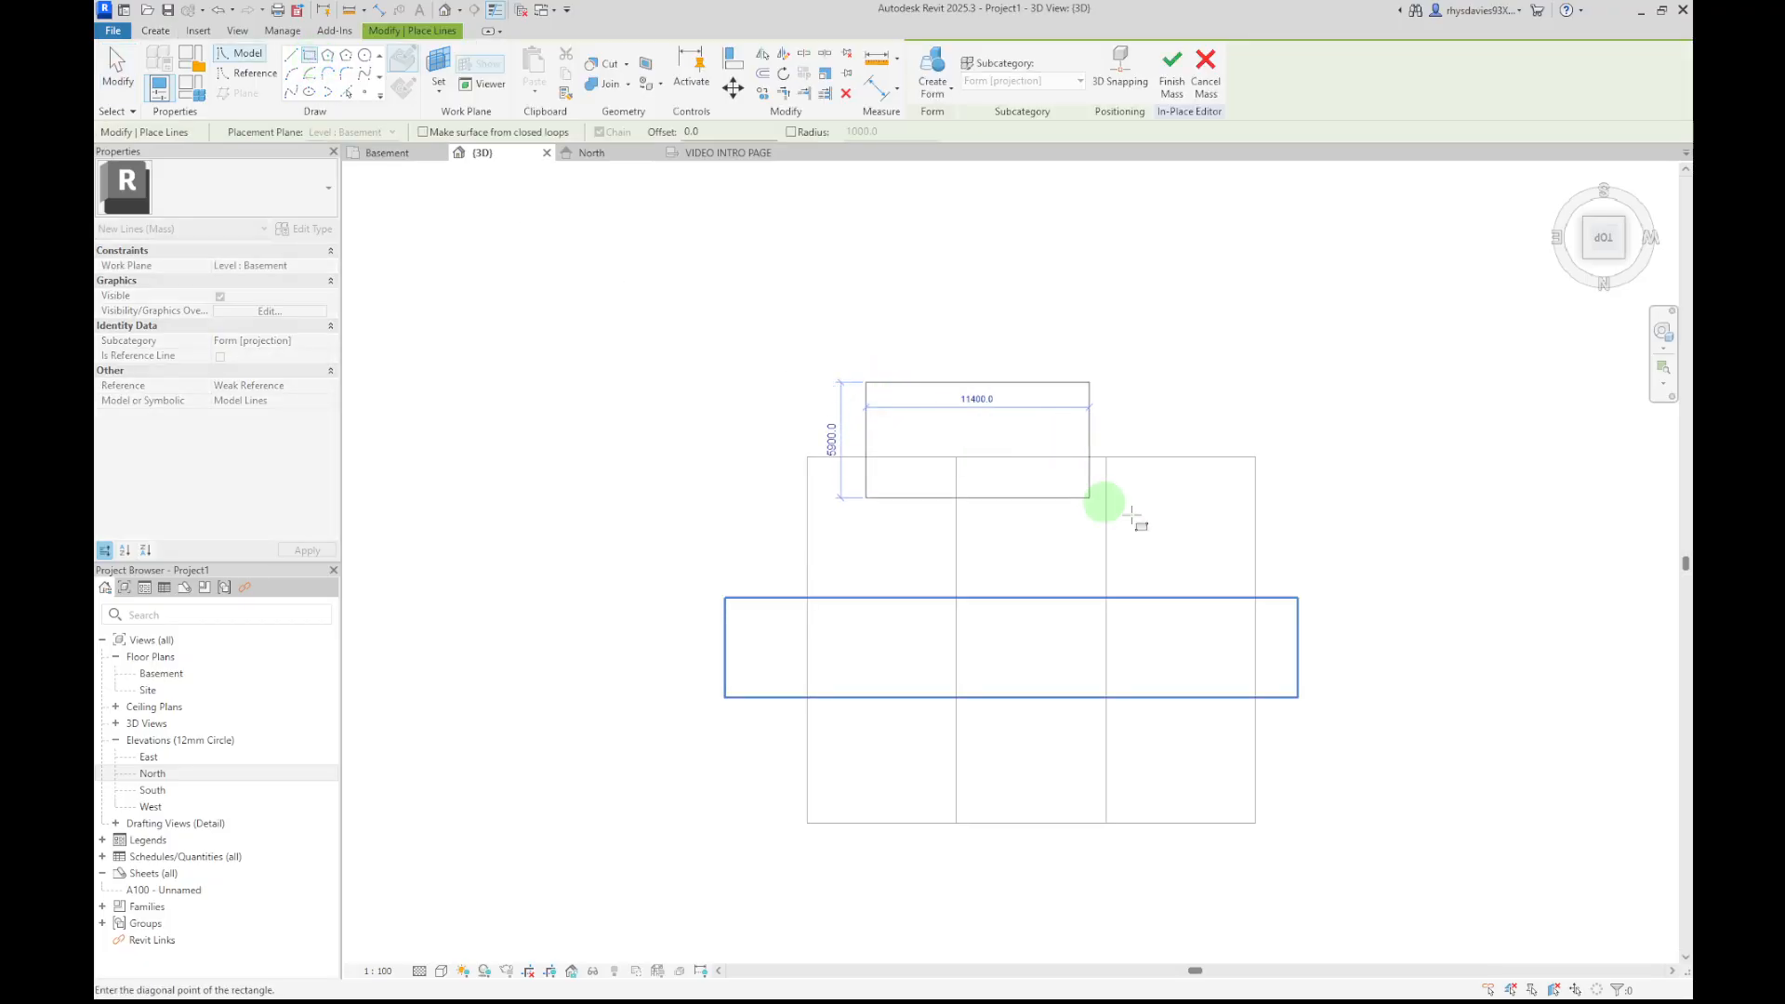
click(1204, 668)
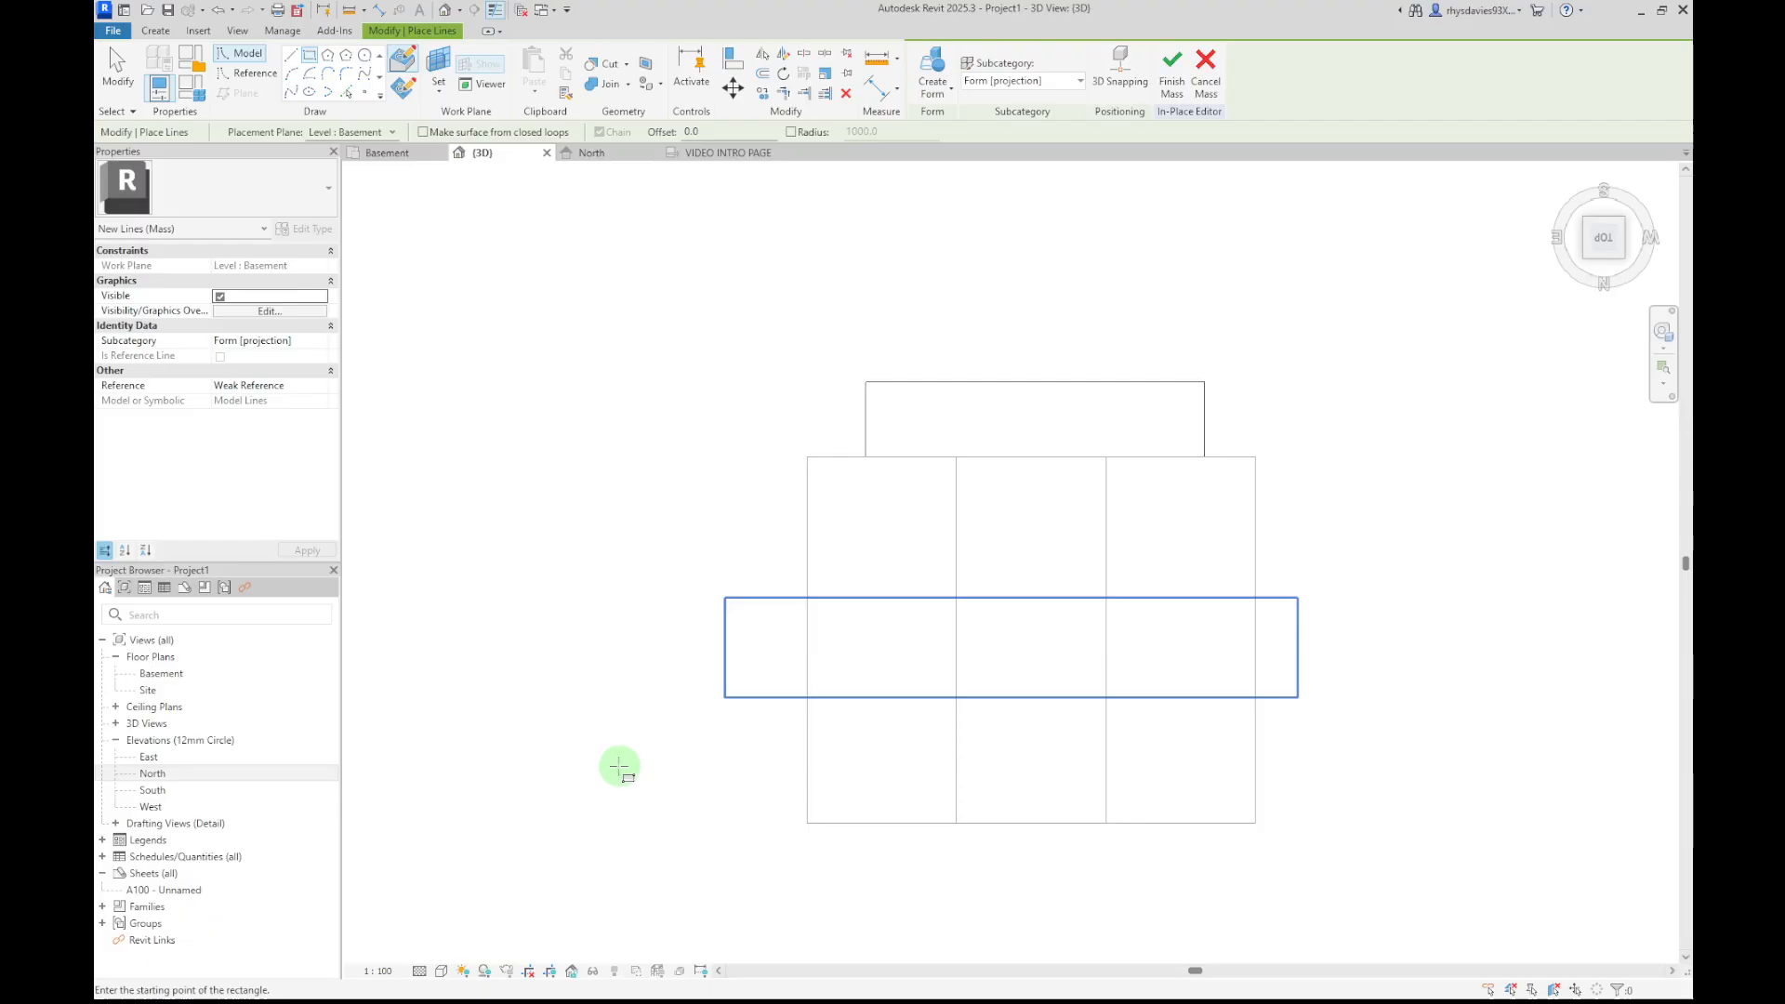
key(Escape)
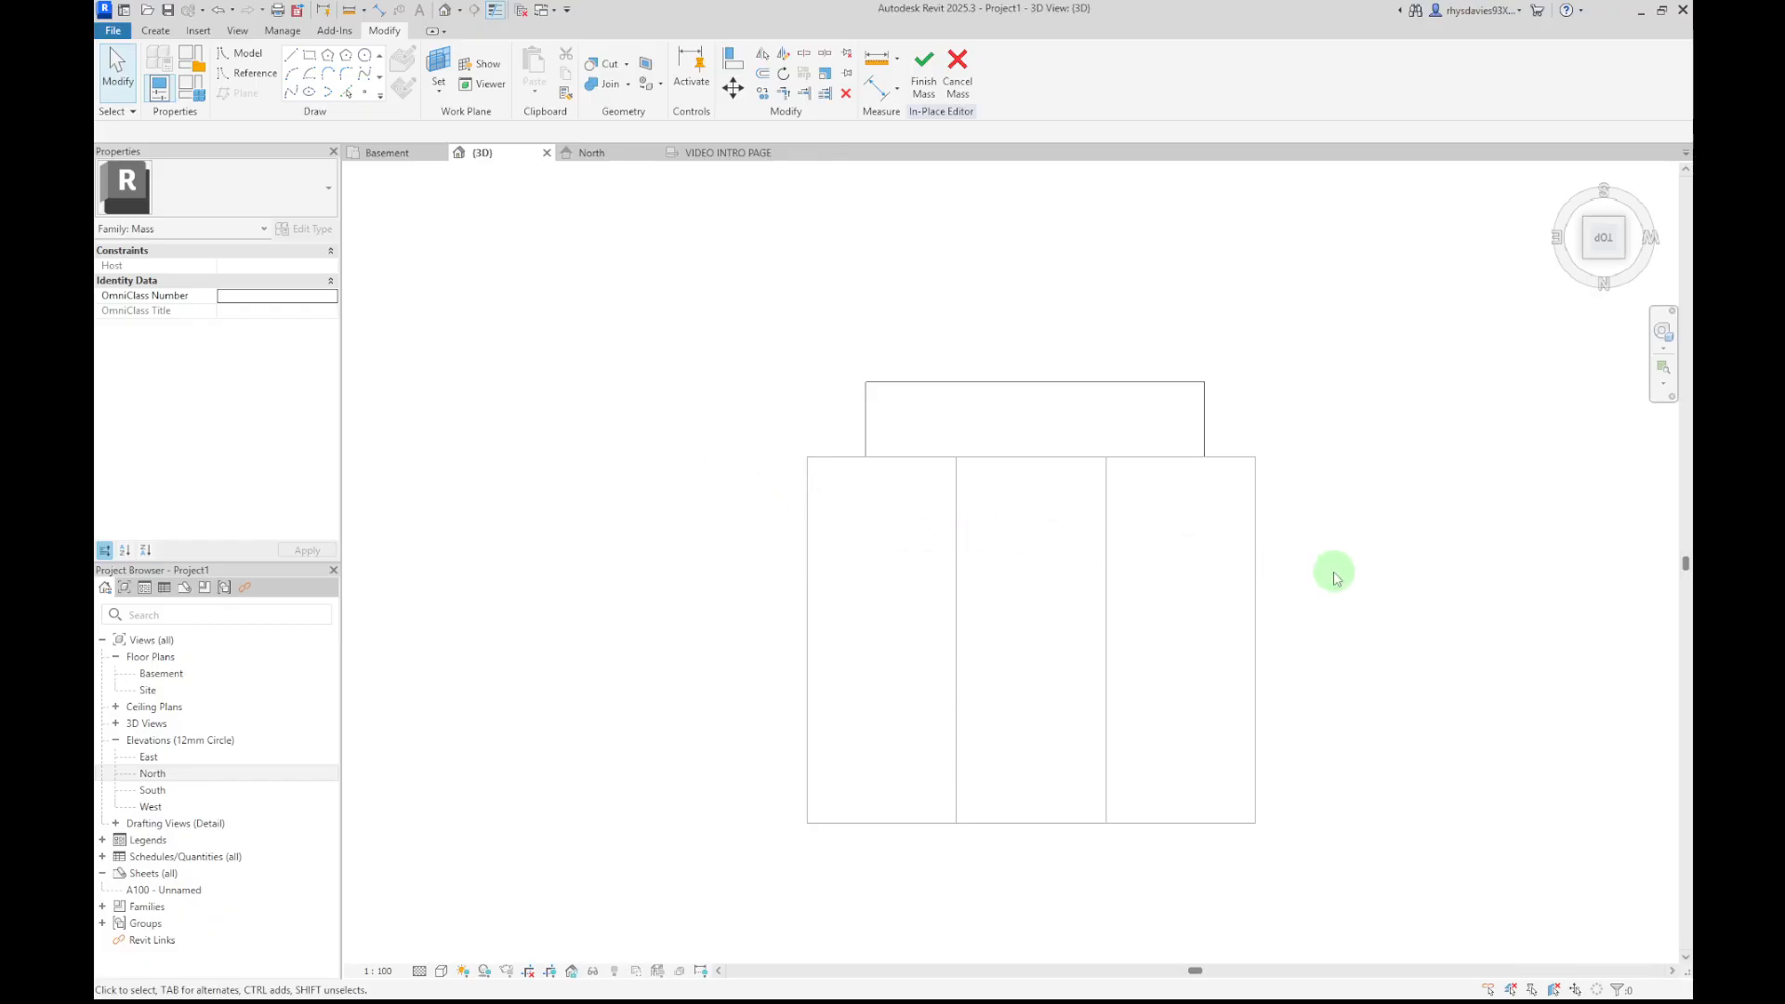
Select the rectangle's chain of lines, create a solid form from it, and finish the mass
shift+middle_drag(1331, 655, 977, 121)
scroll(1204, 658, up, 2)
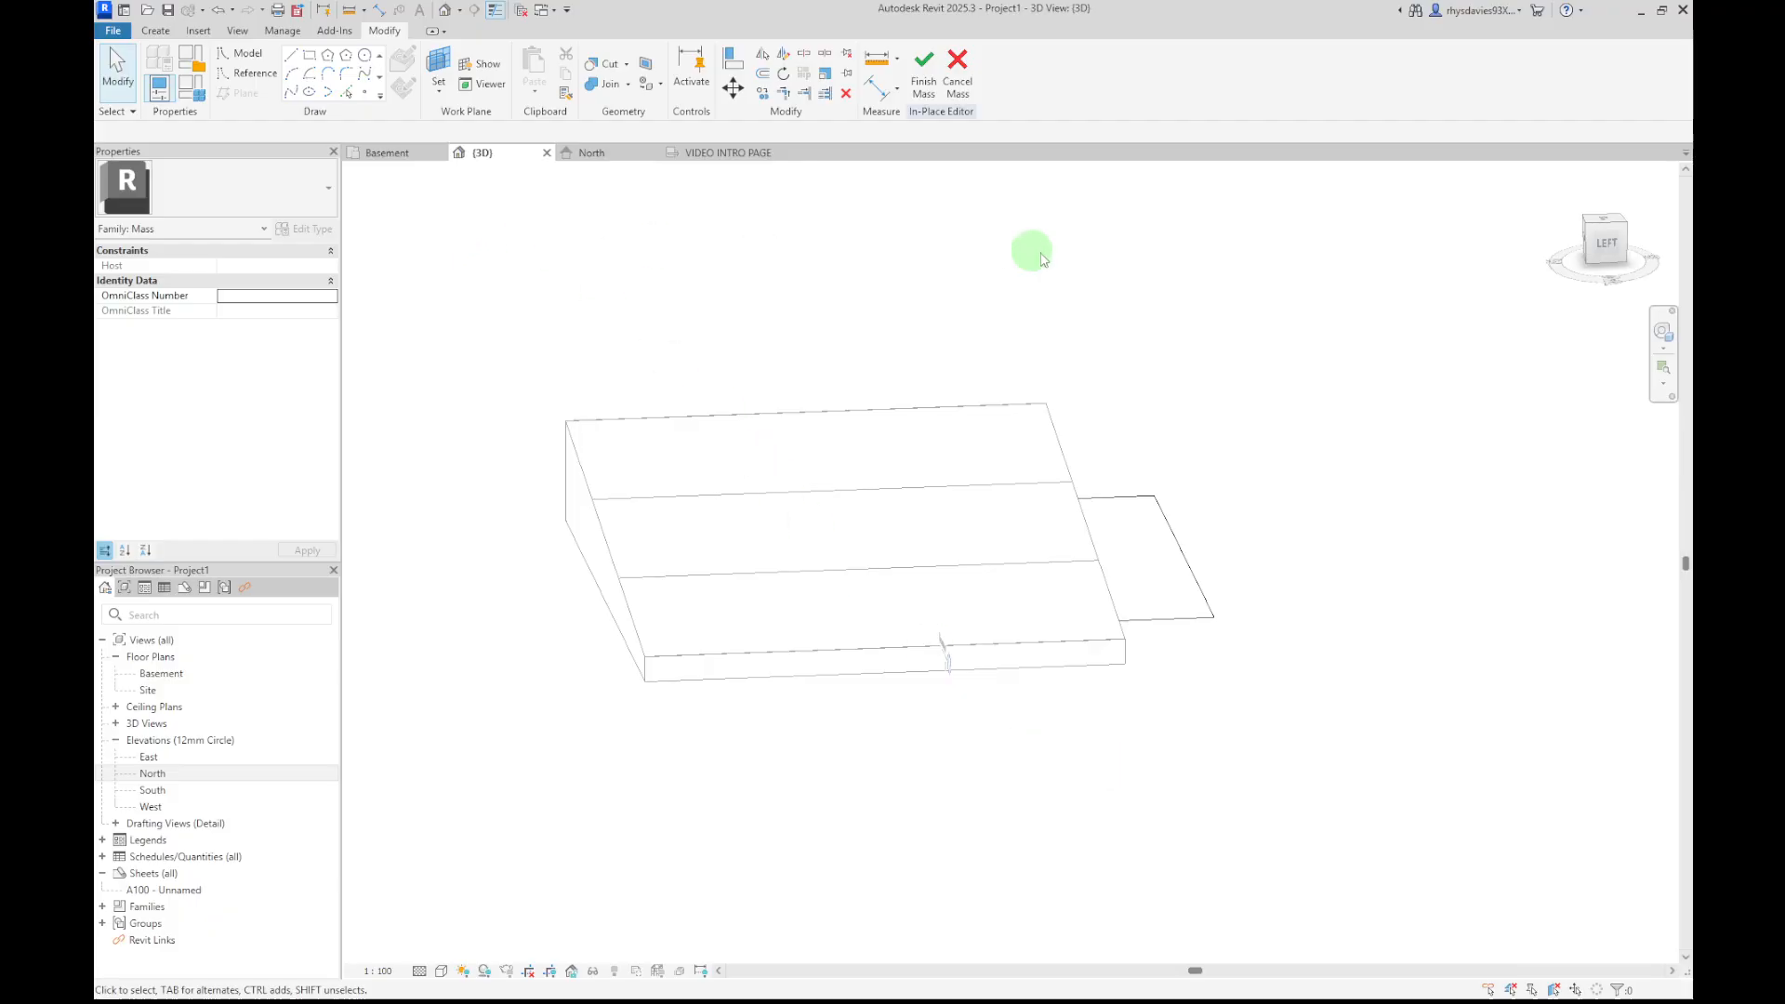
key(Tab)
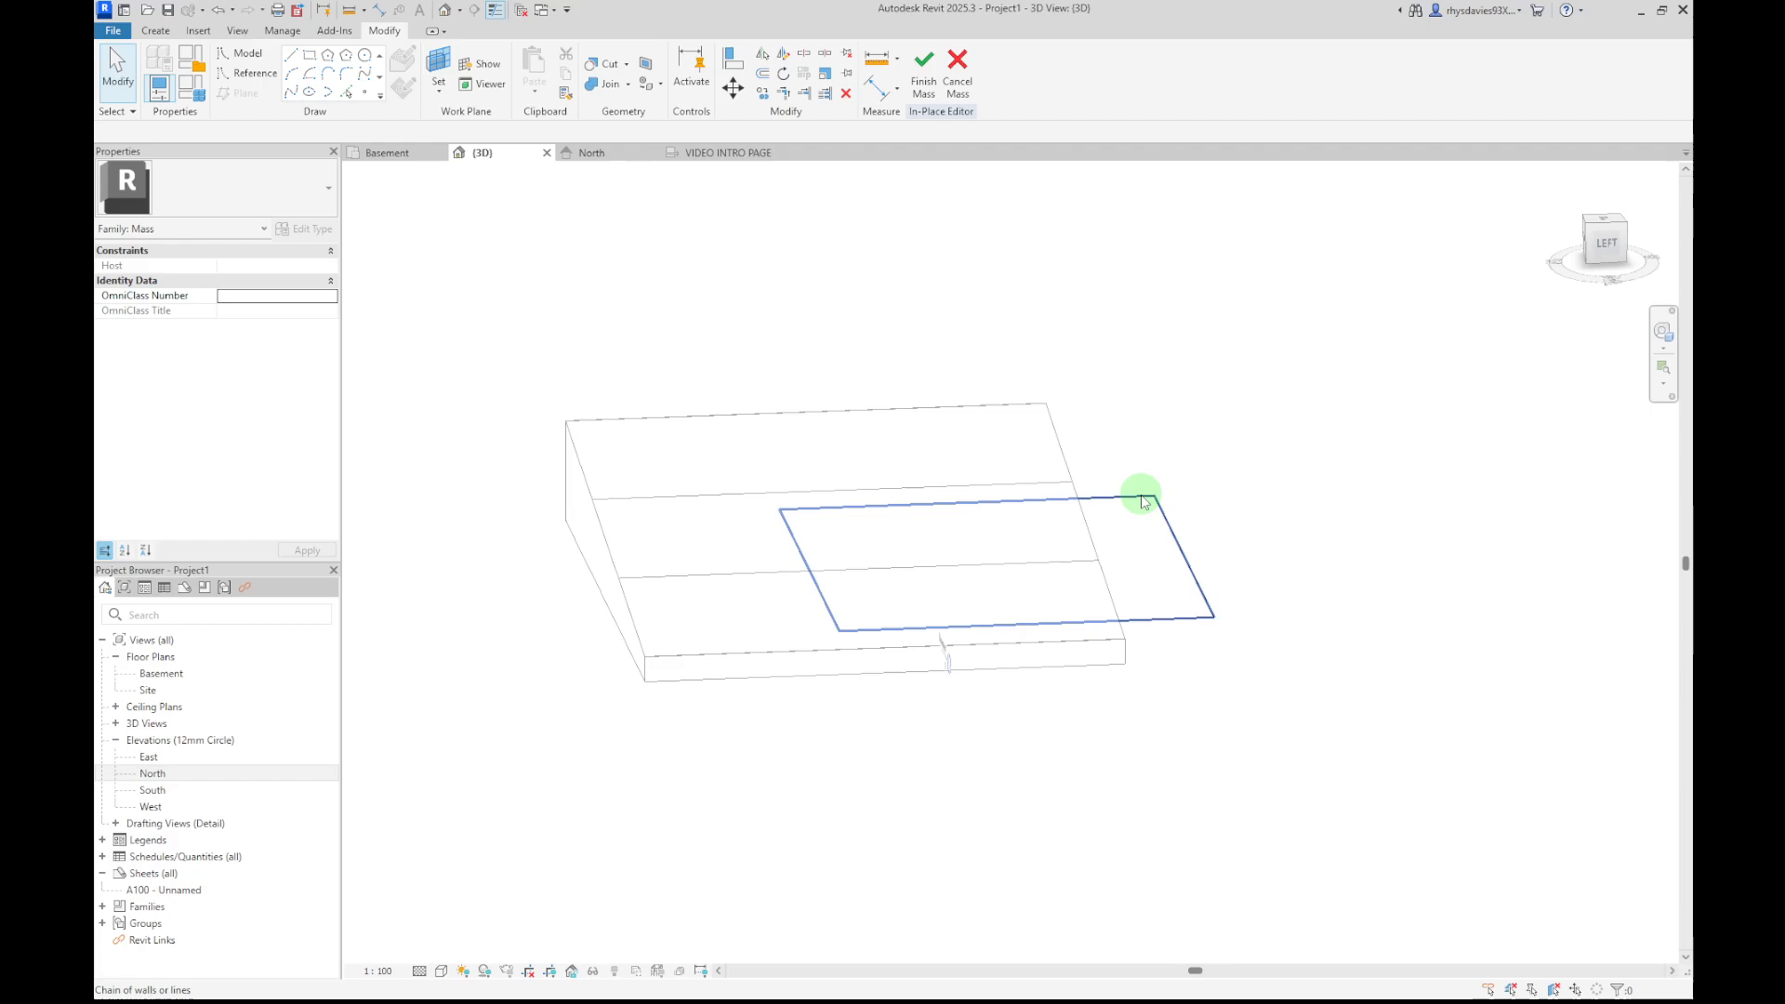
click(1144, 496)
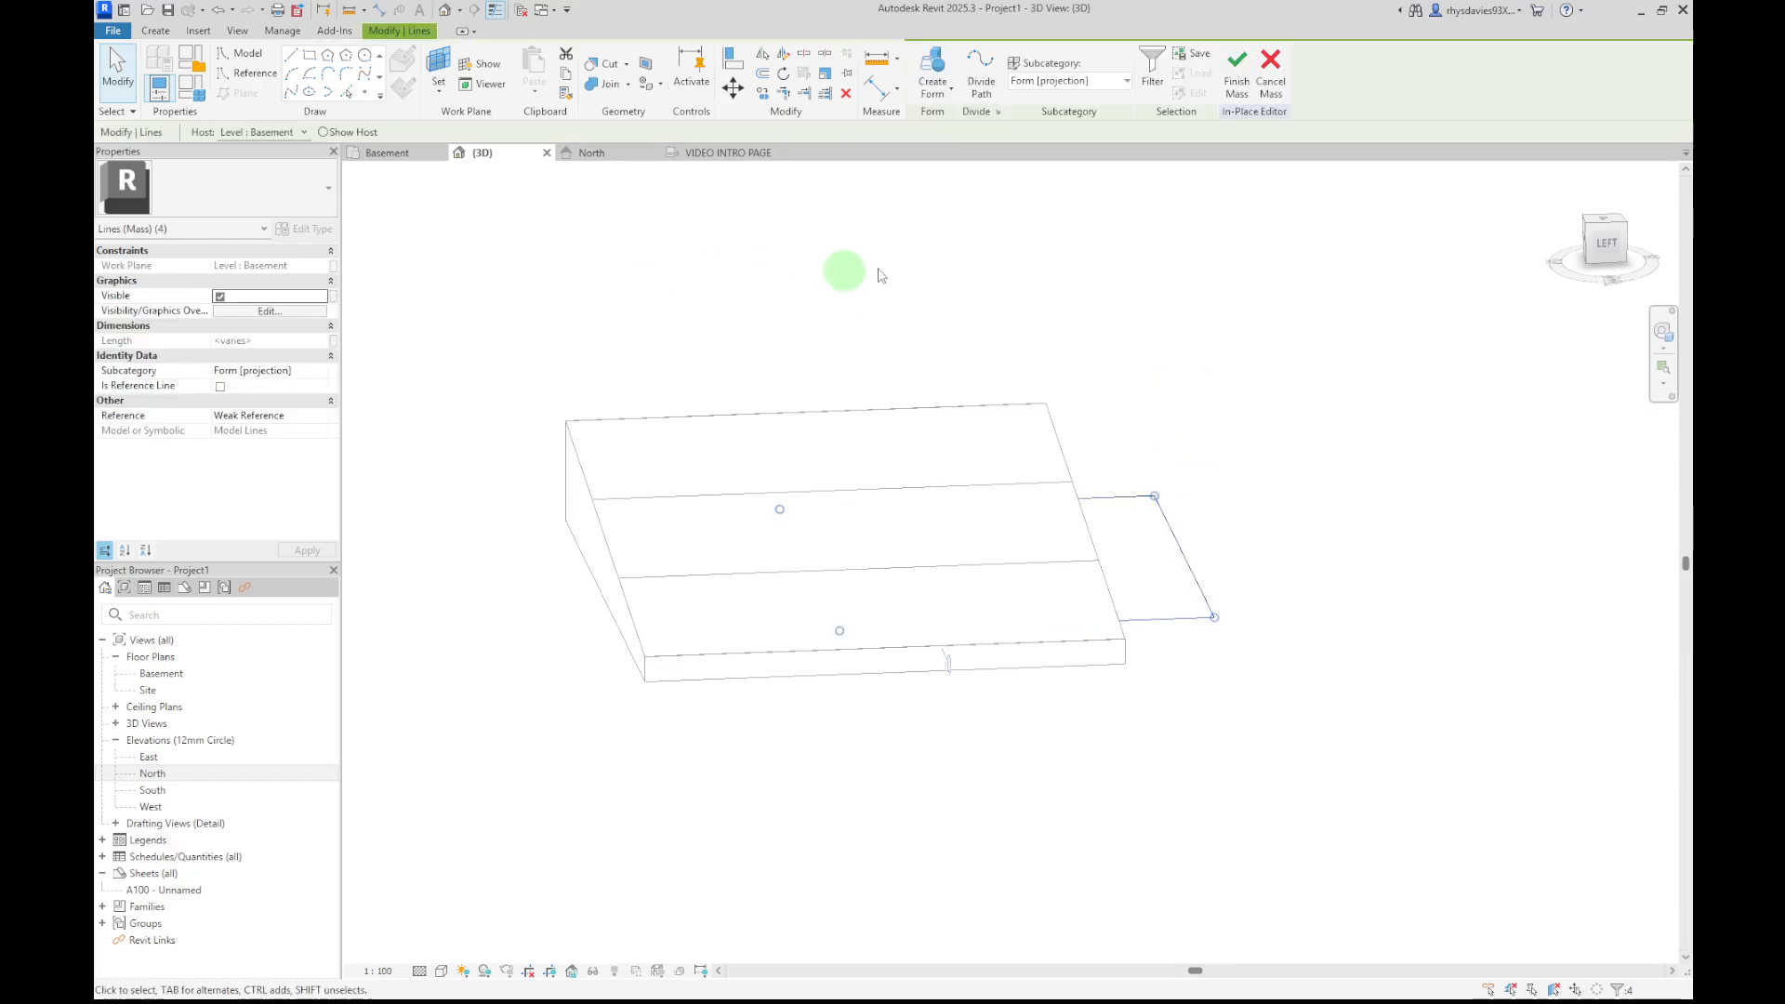
click(946, 95)
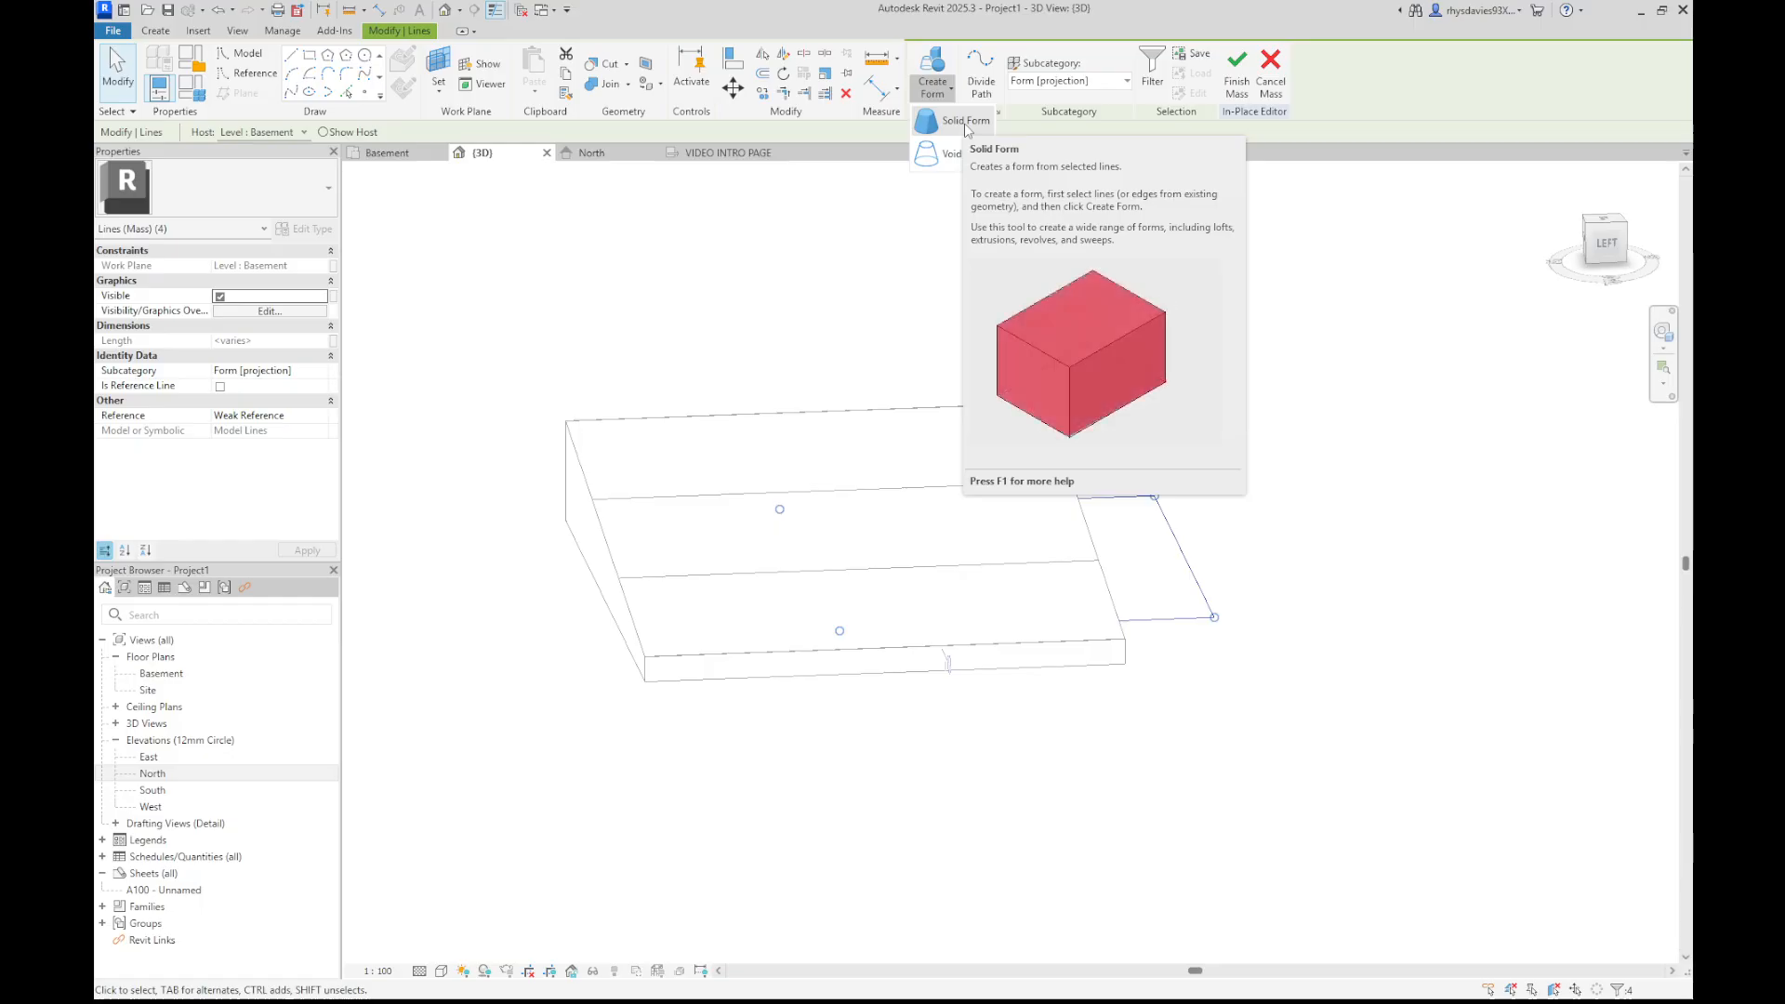
click(965, 125)
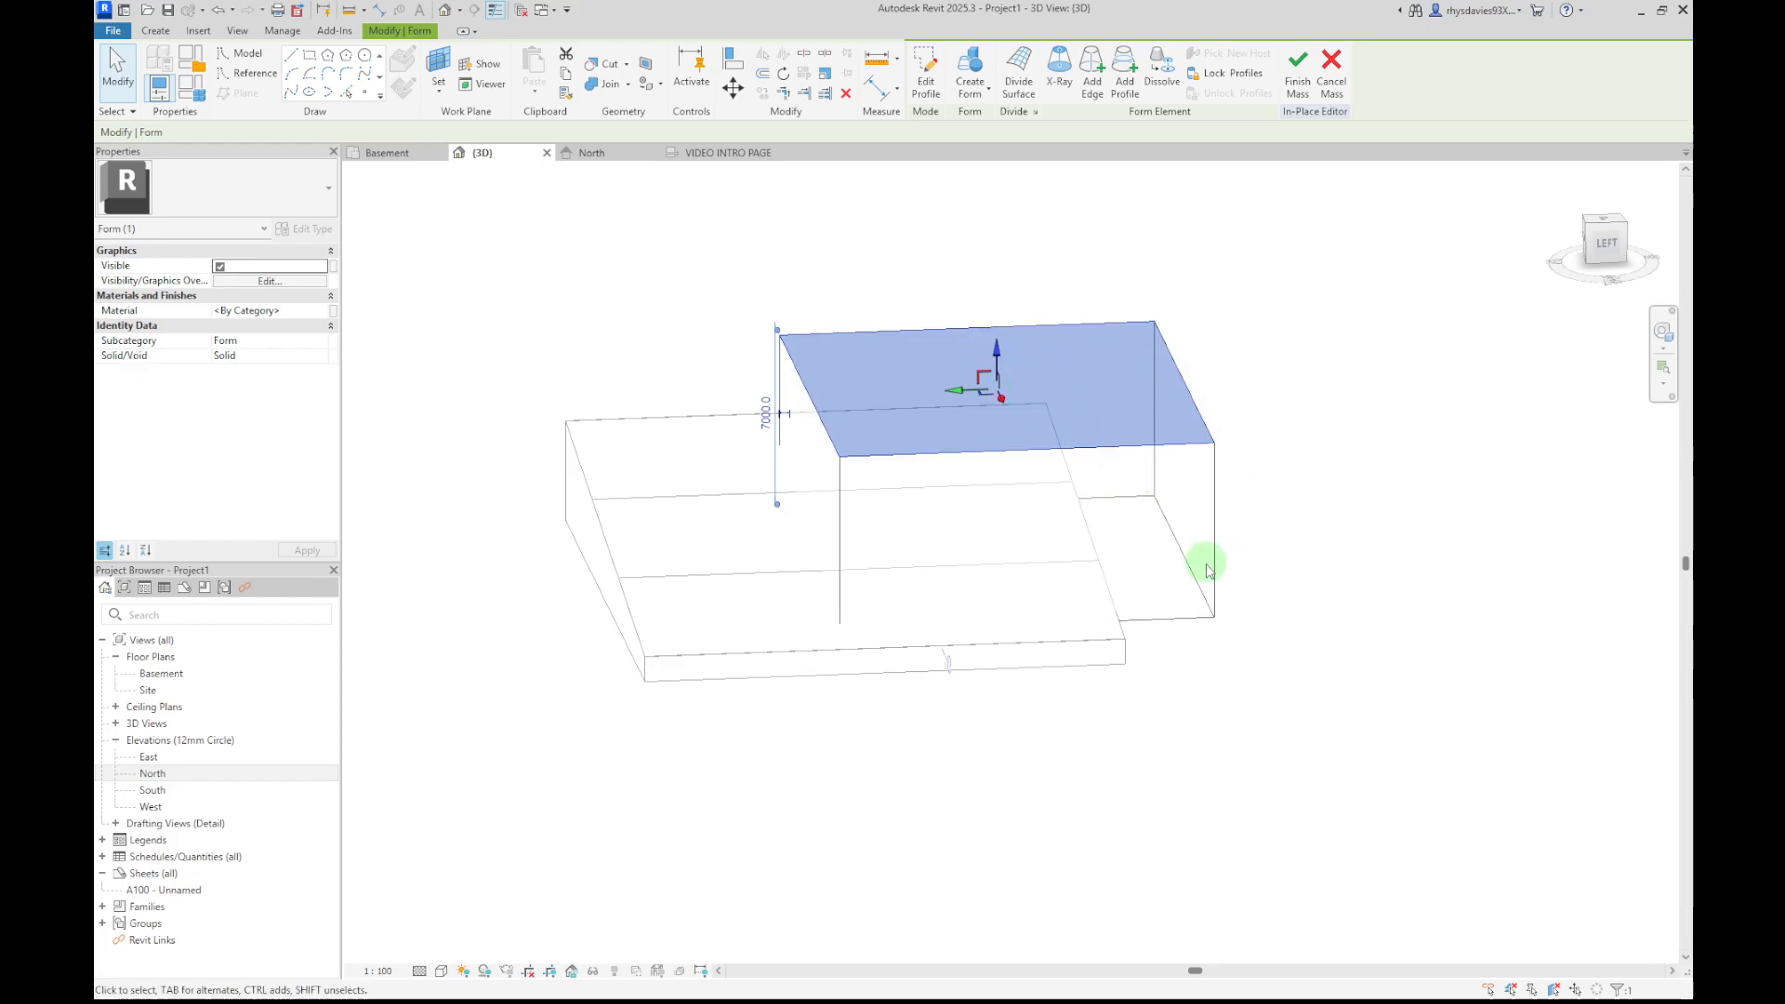
shift+middle_drag(1188, 713, 1451, 757)
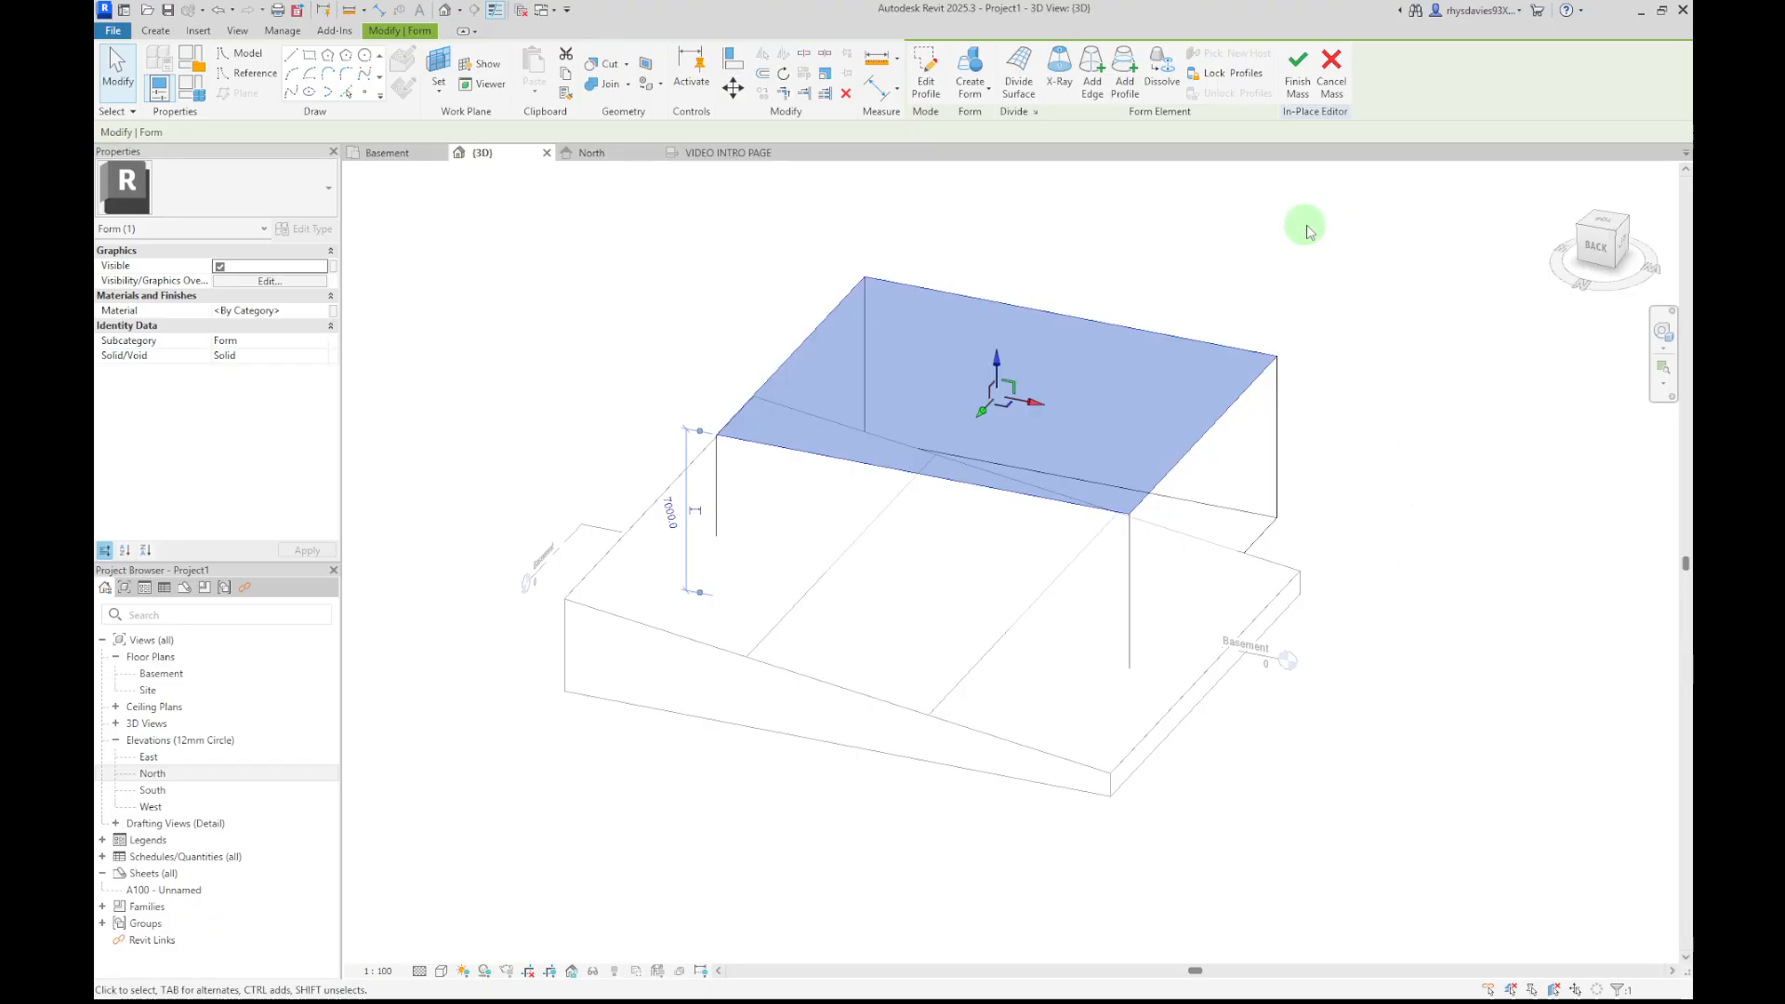
click(1301, 88)
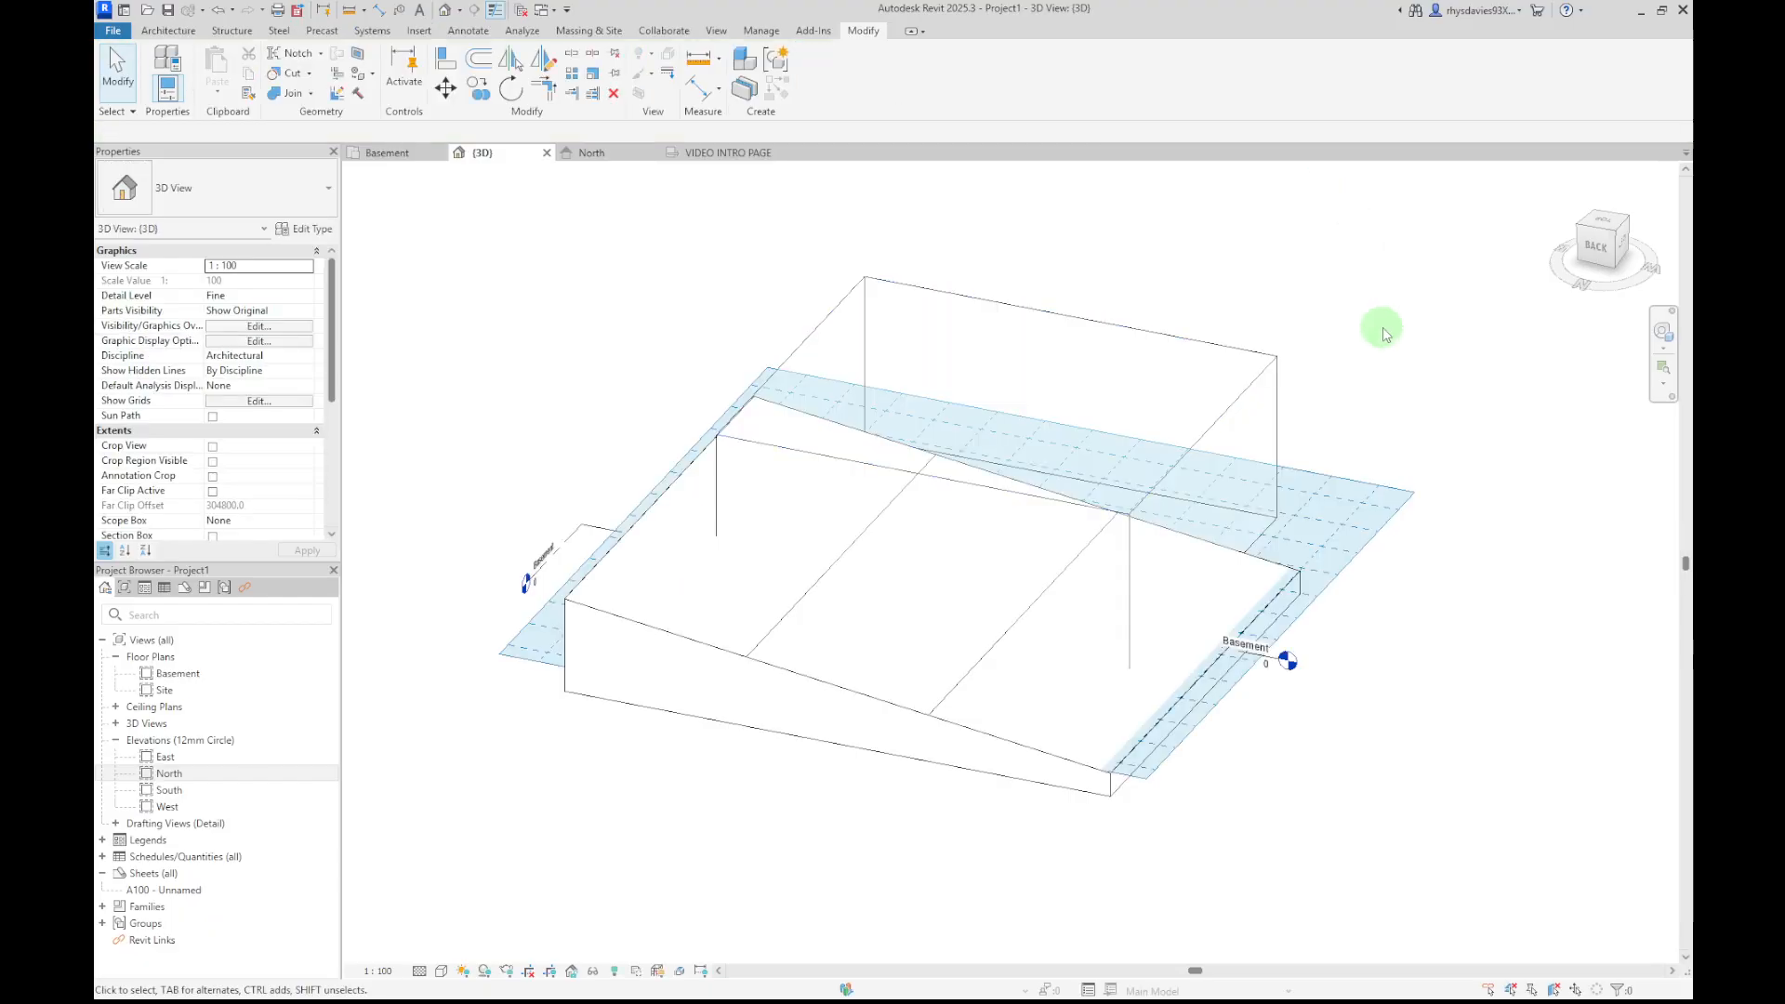
Inspect the toposolid and the new mass by selecting each and orbiting around them
shift+middle_drag(1440, 544, 1124, 554)
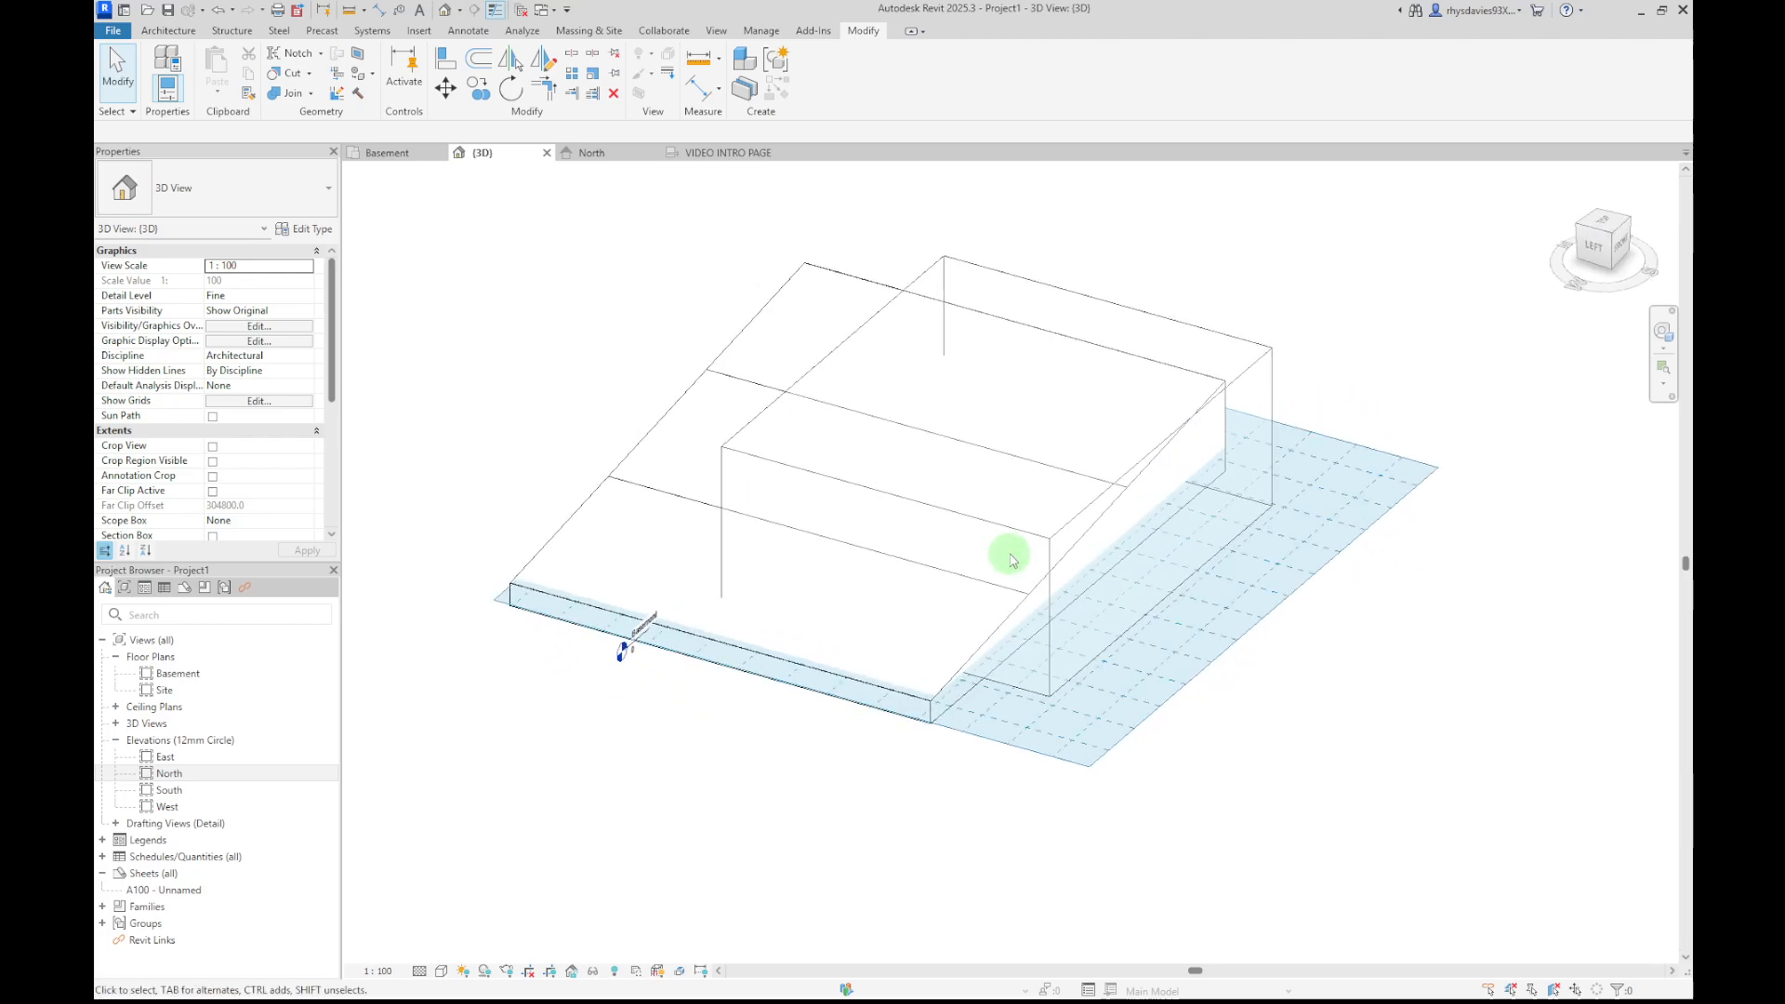
click(564, 521)
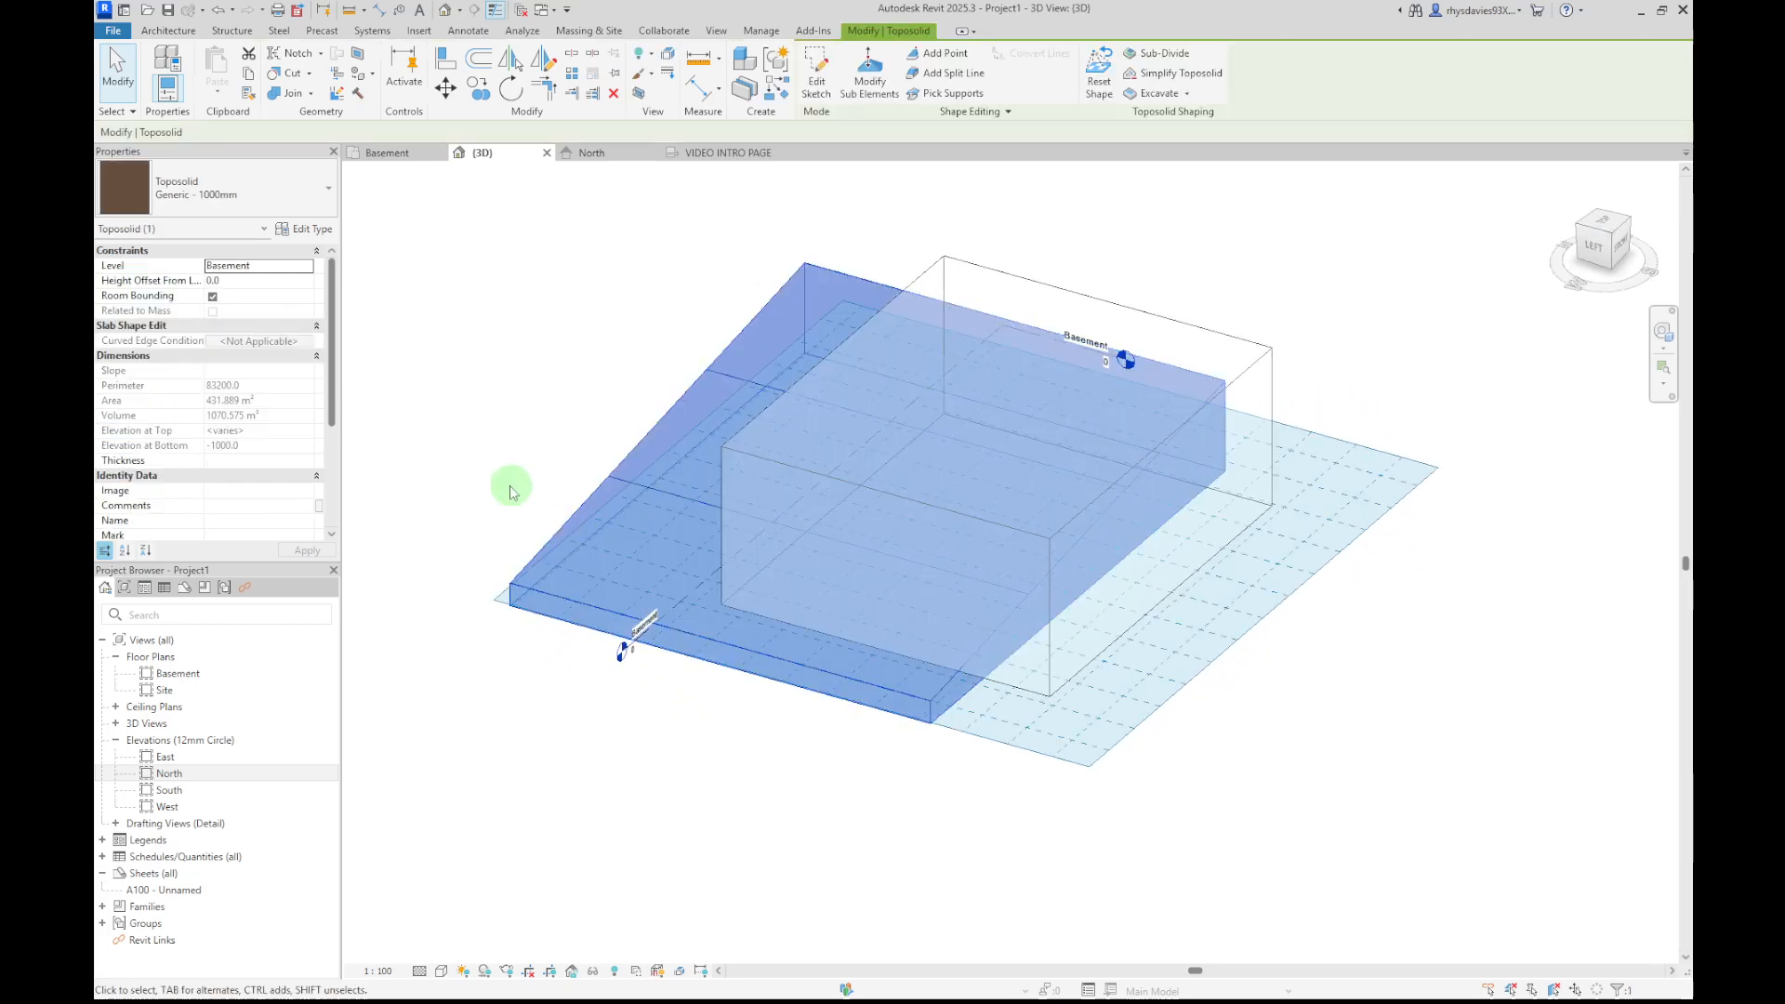
click(511, 490)
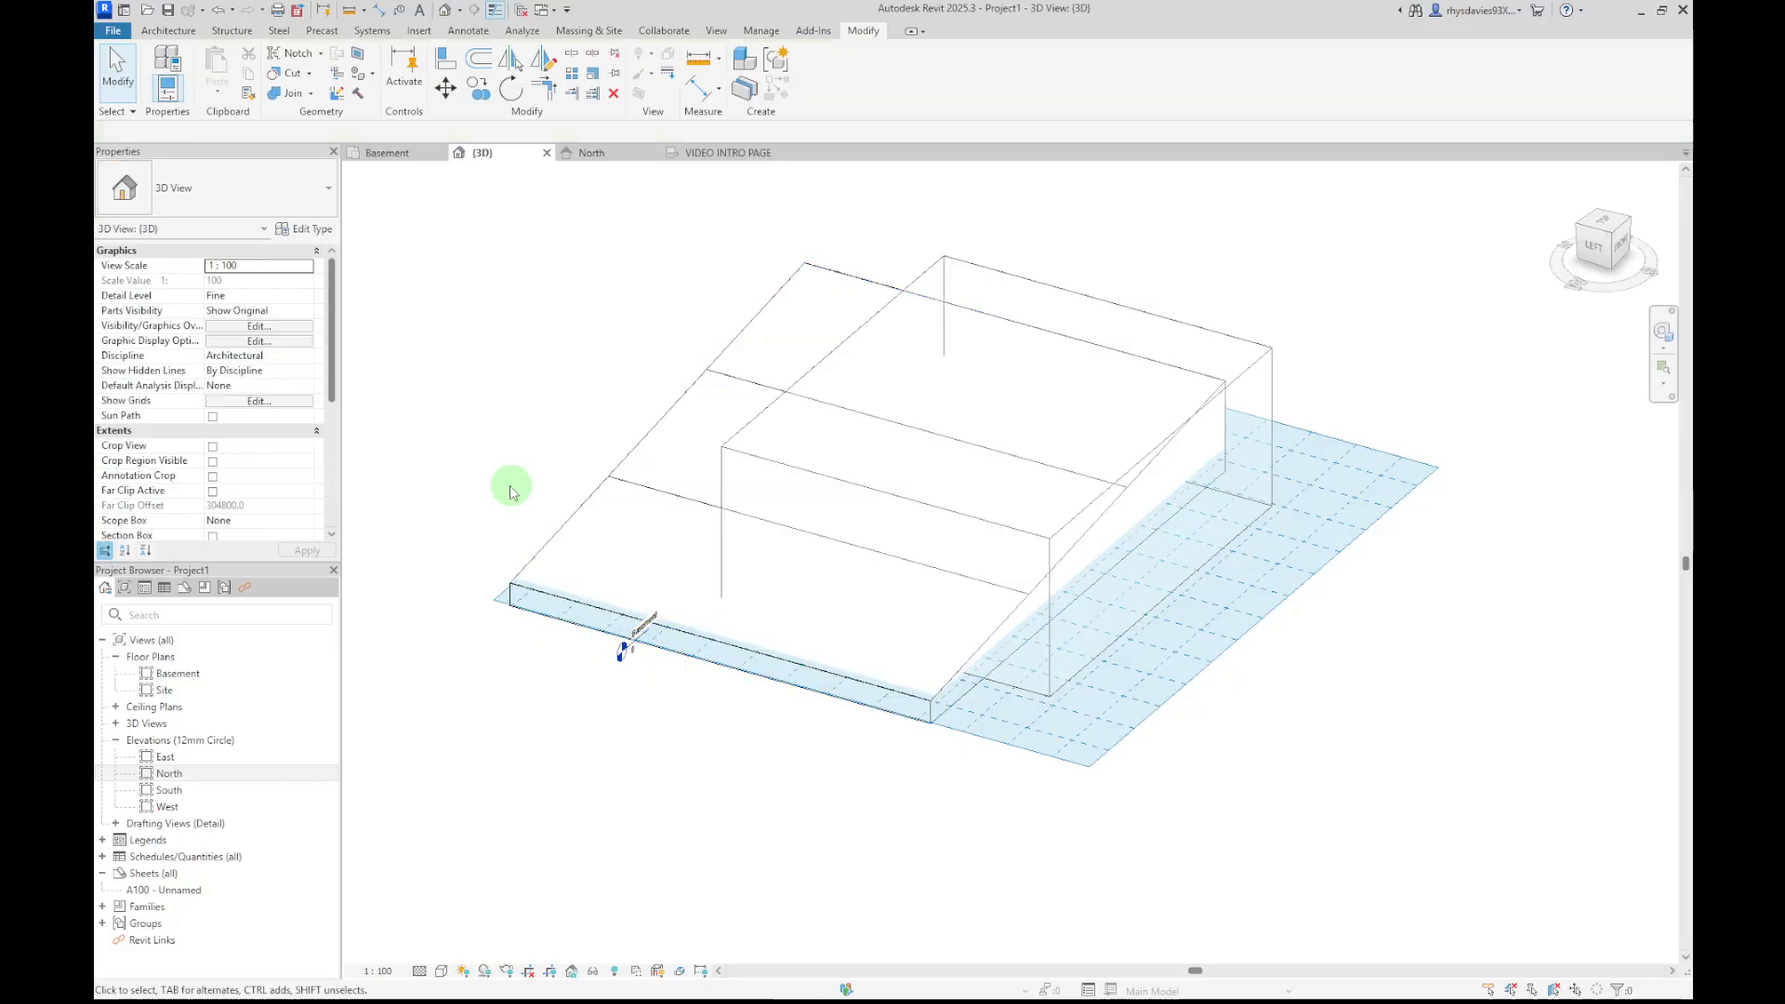
click(1034, 290)
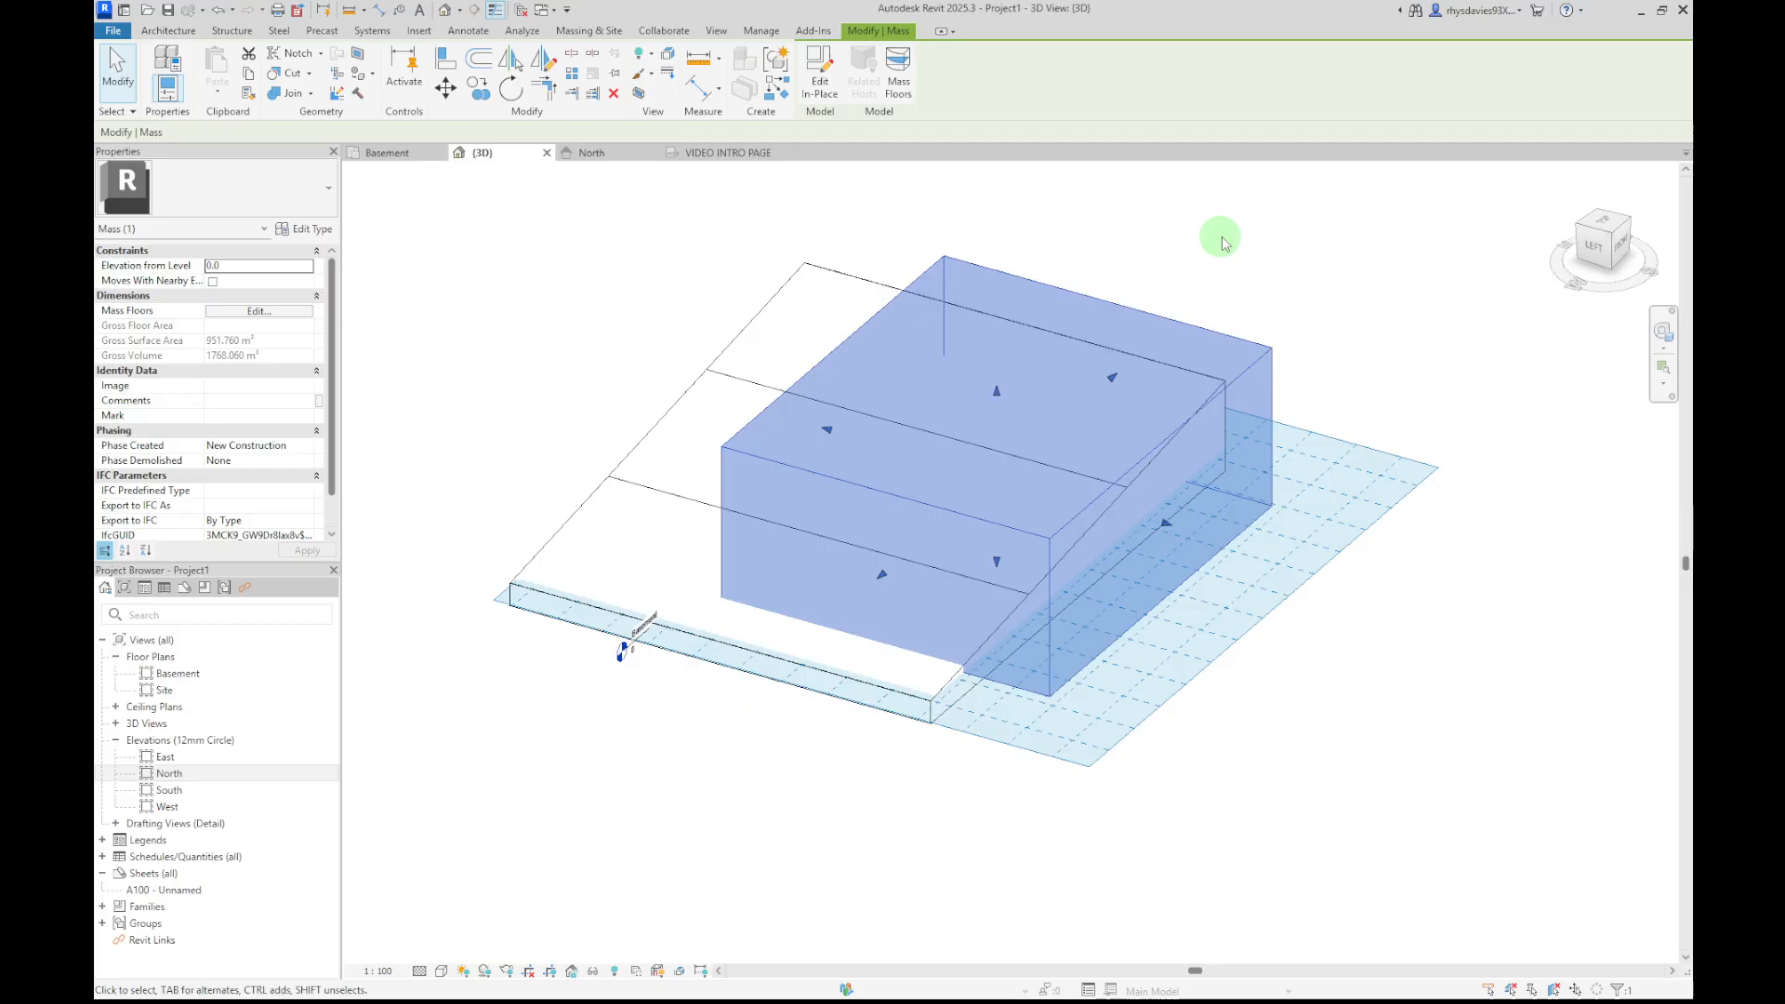
click(1222, 245)
shift+middle_drag(1351, 288, 1305, 440)
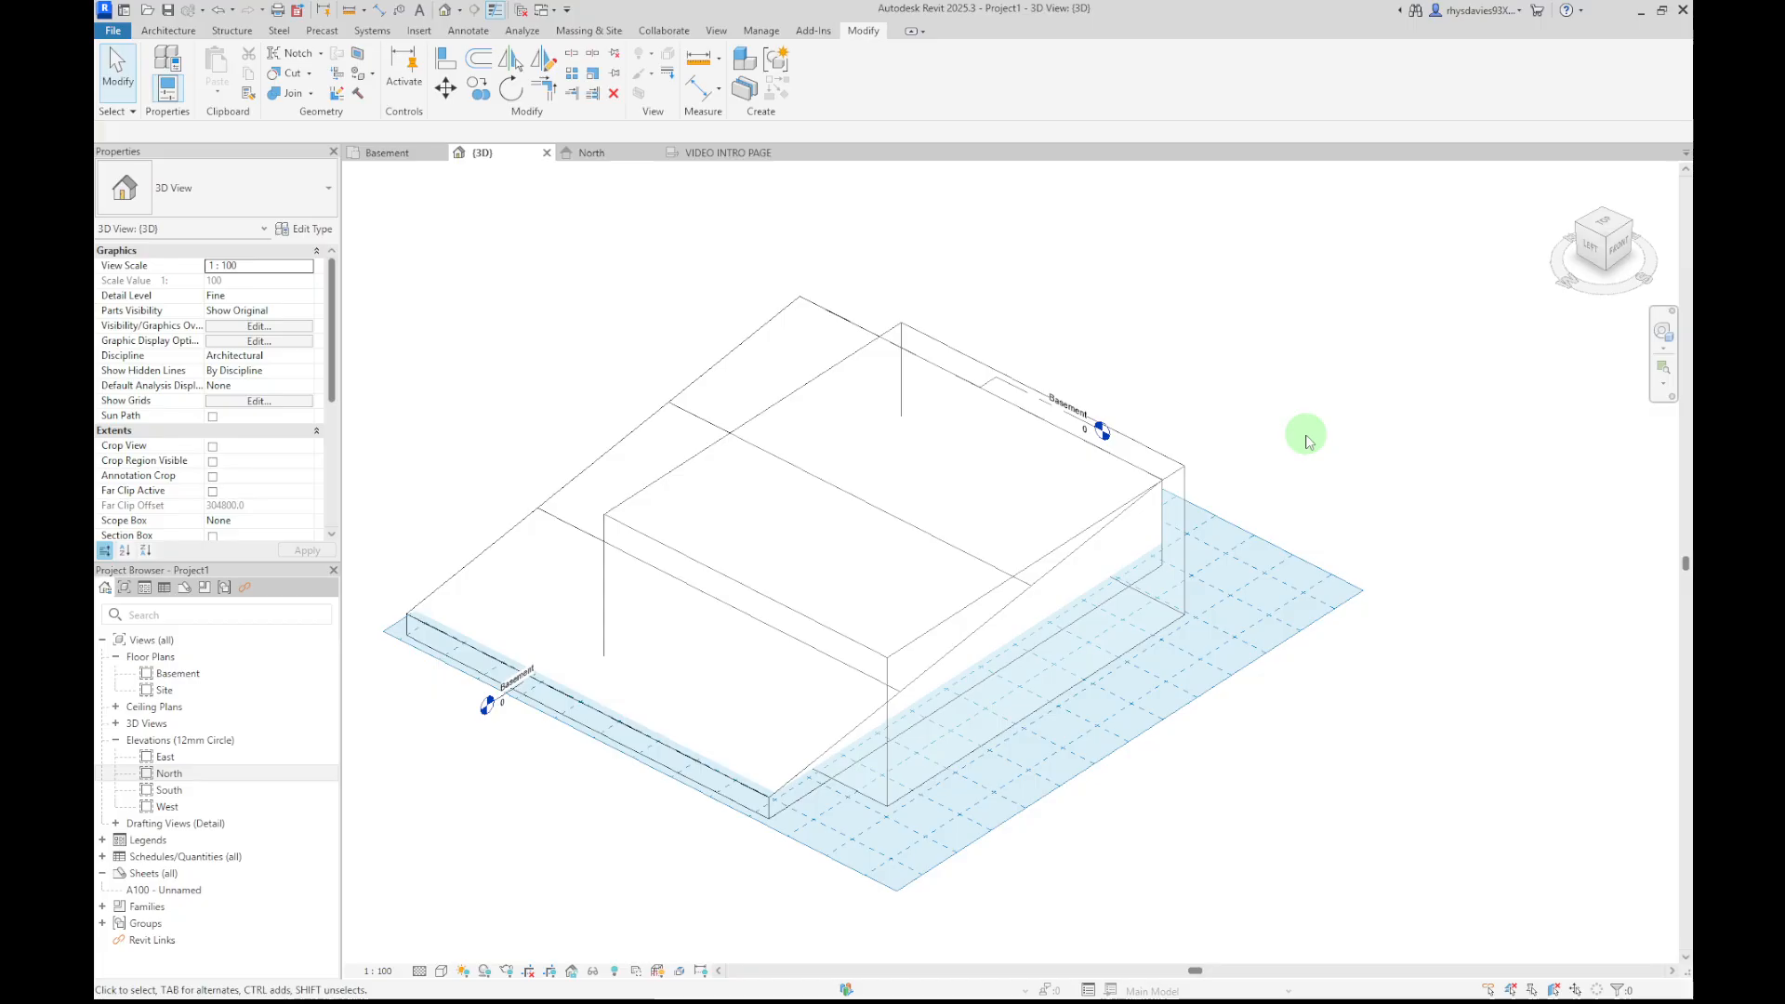
Cut the toposolid with the in-place mass using Cut Geometry, picking the toposolid first and the mass second
click(1185, 482)
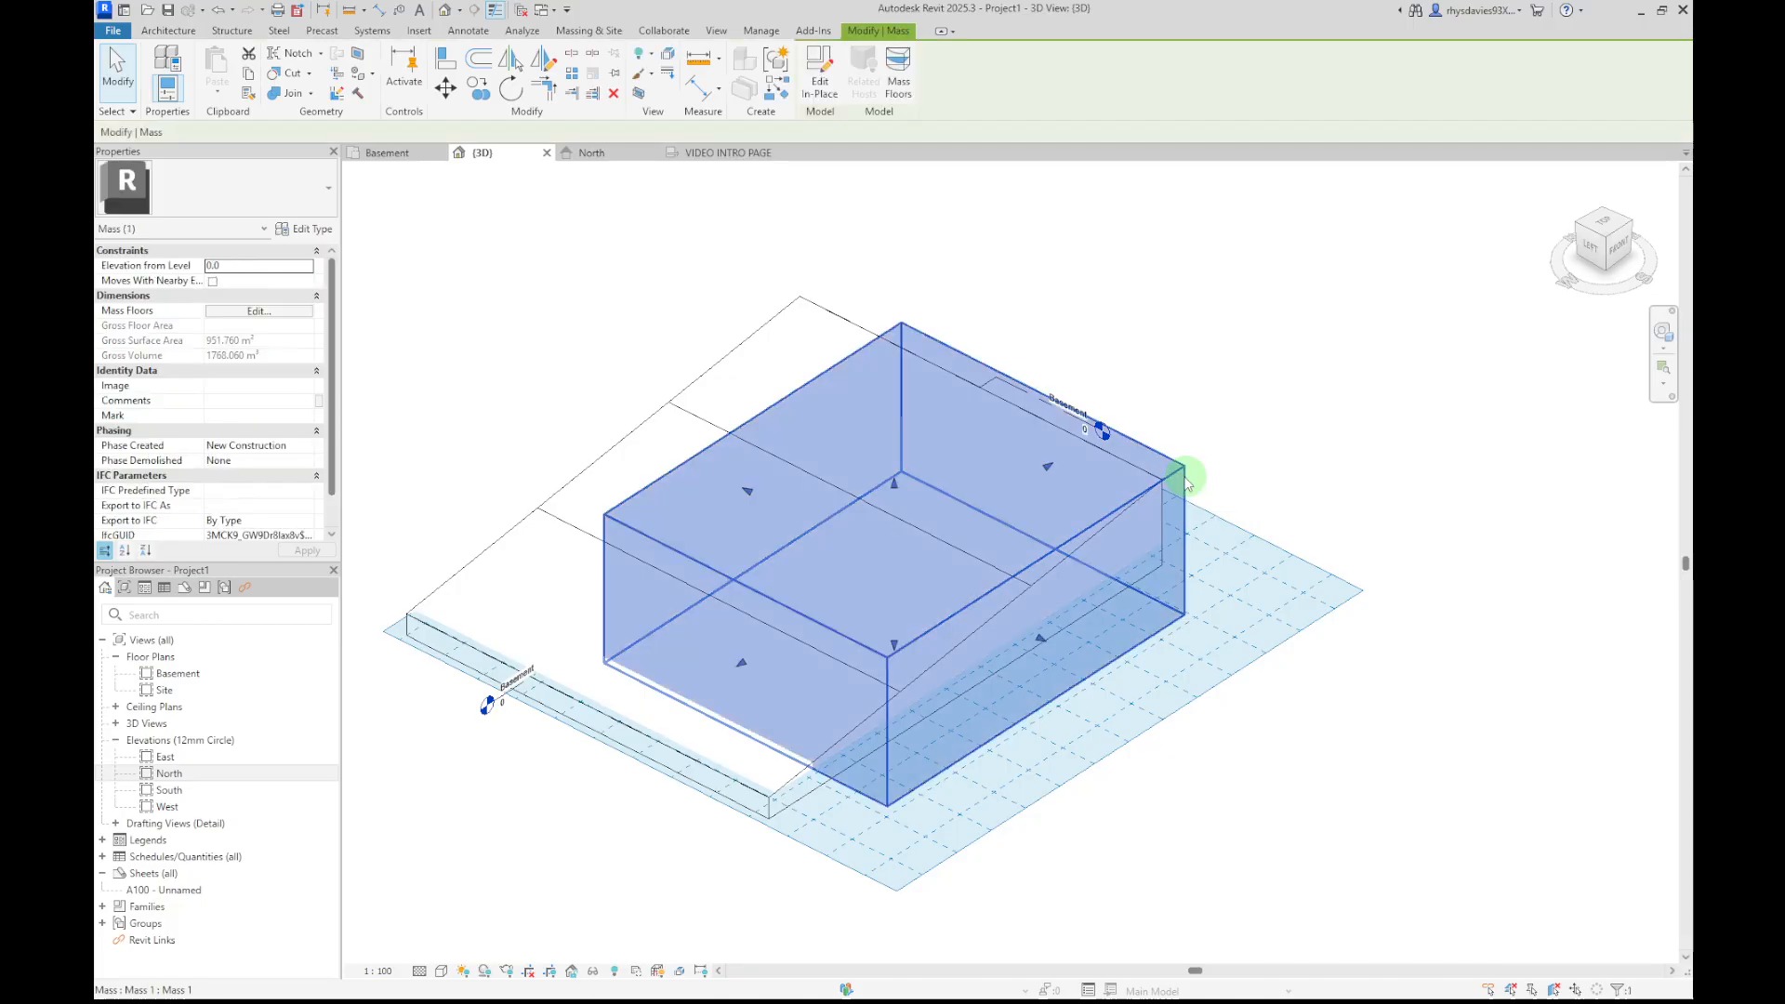
click(1316, 445)
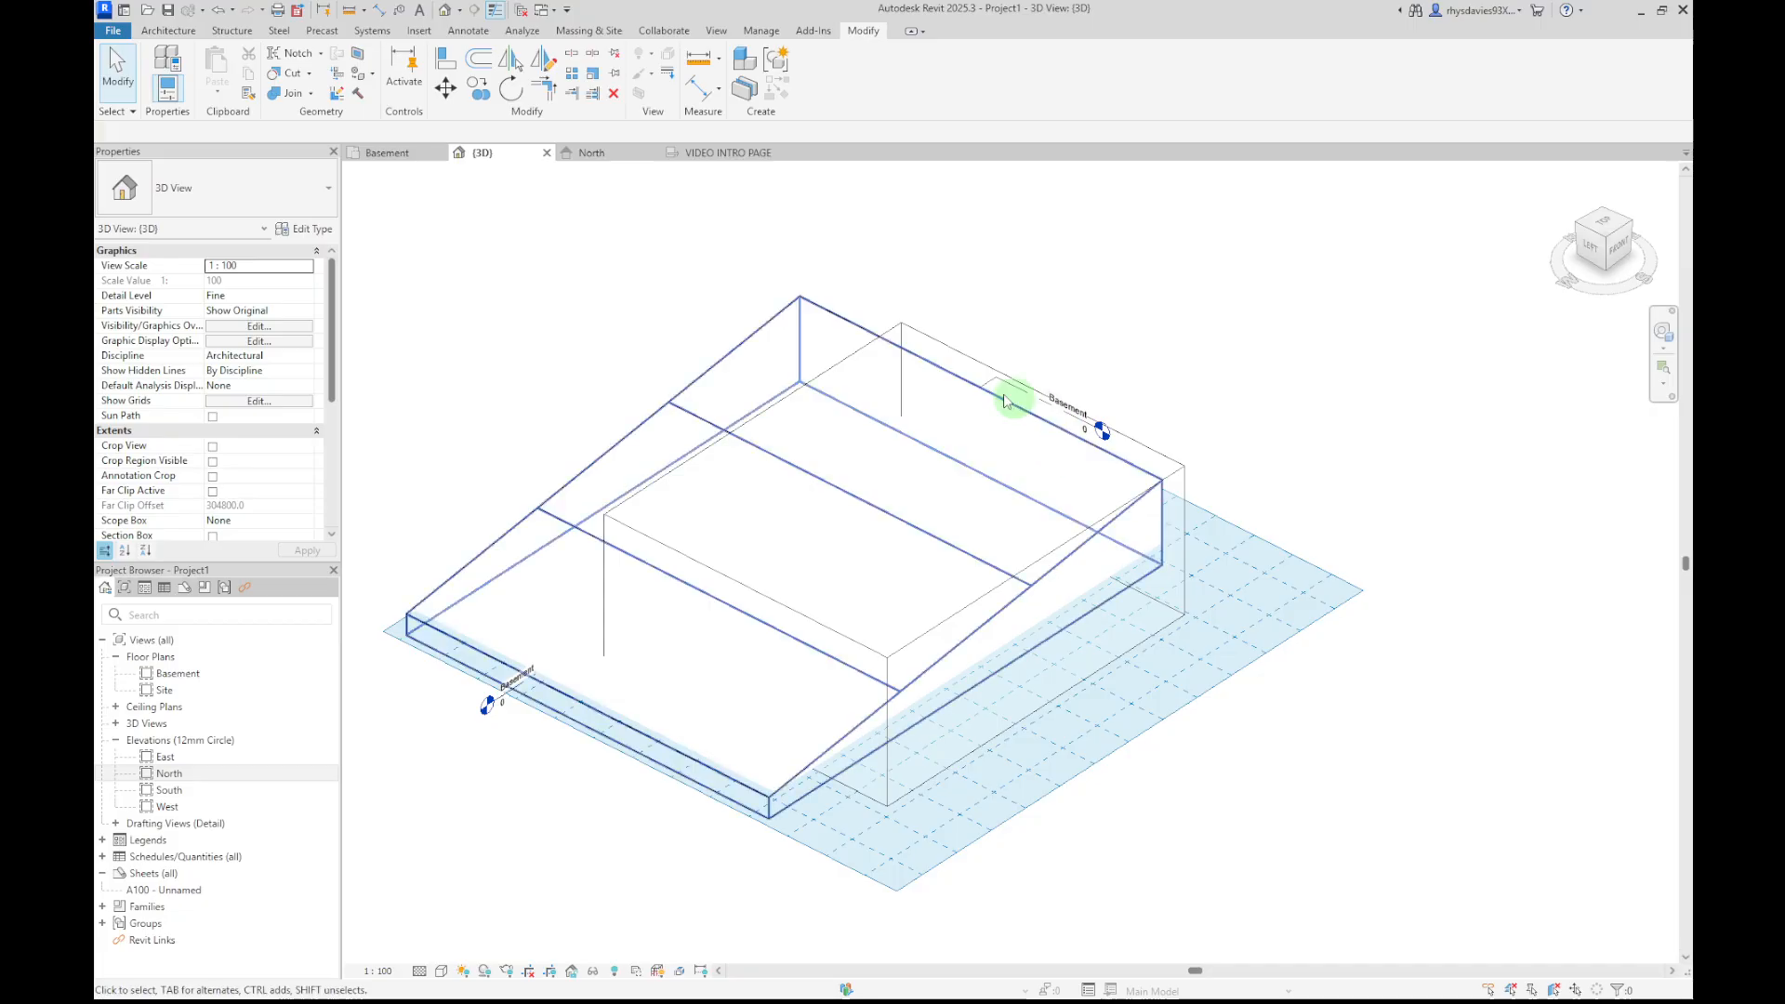
click(983, 373)
click(741, 353)
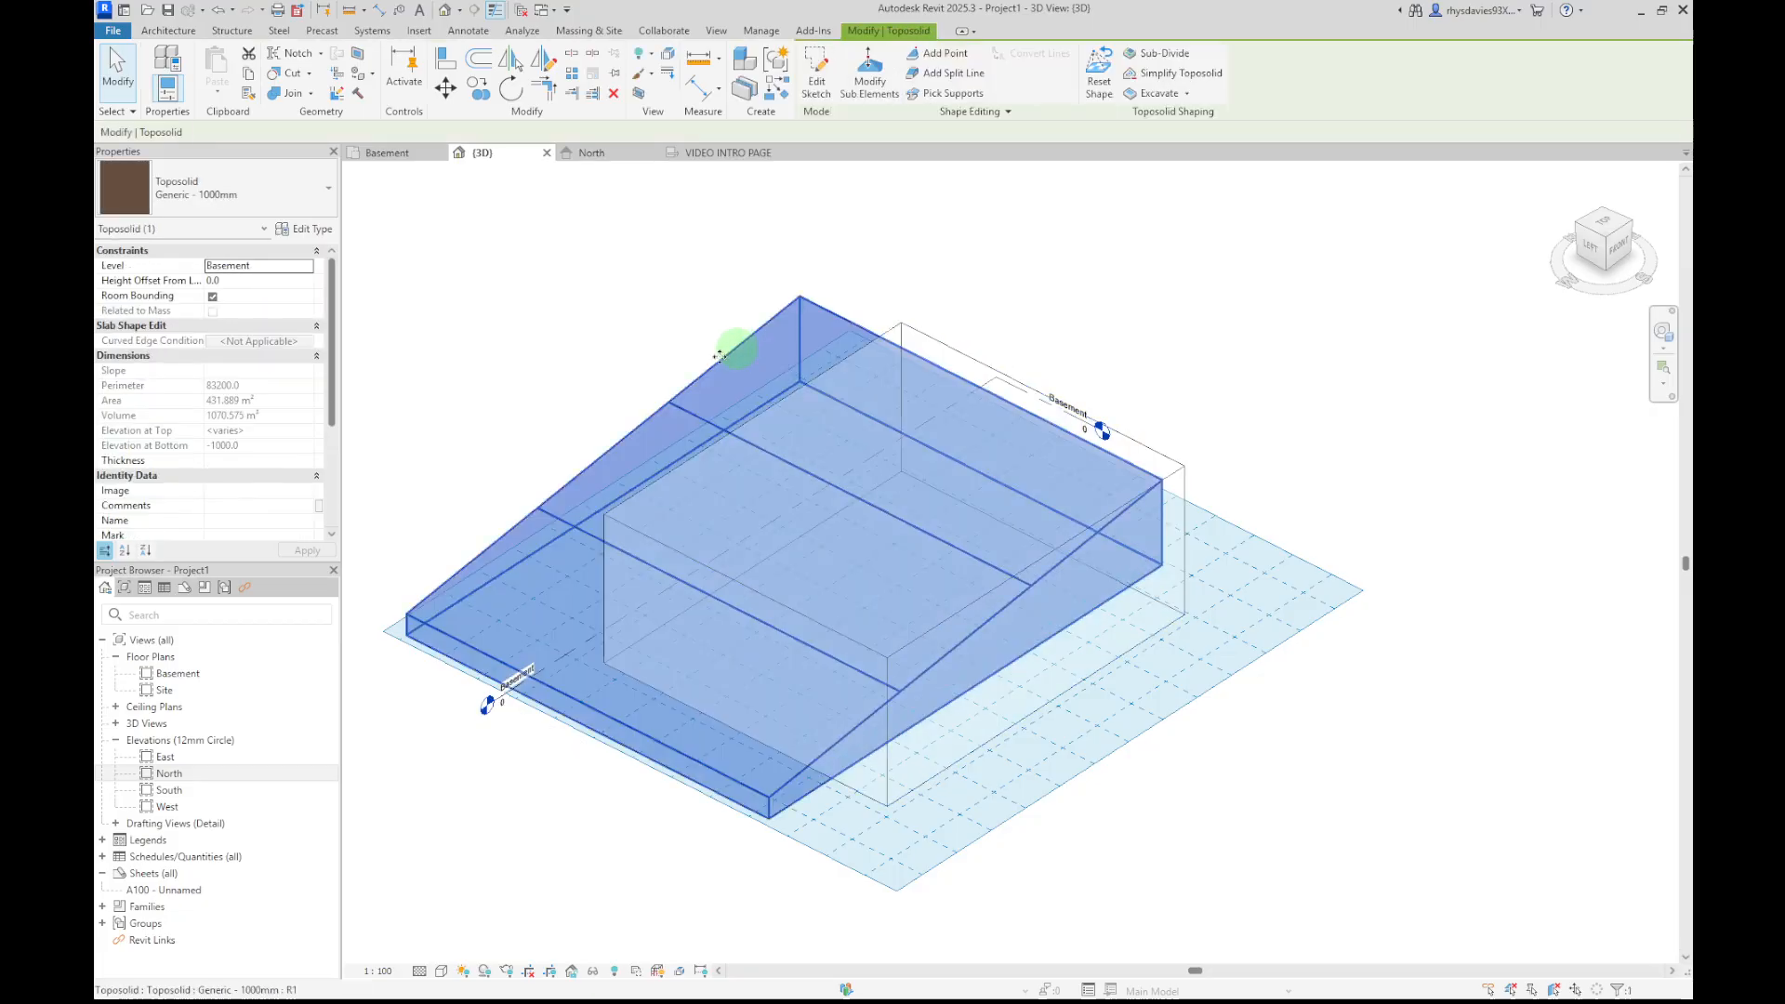
click(595, 394)
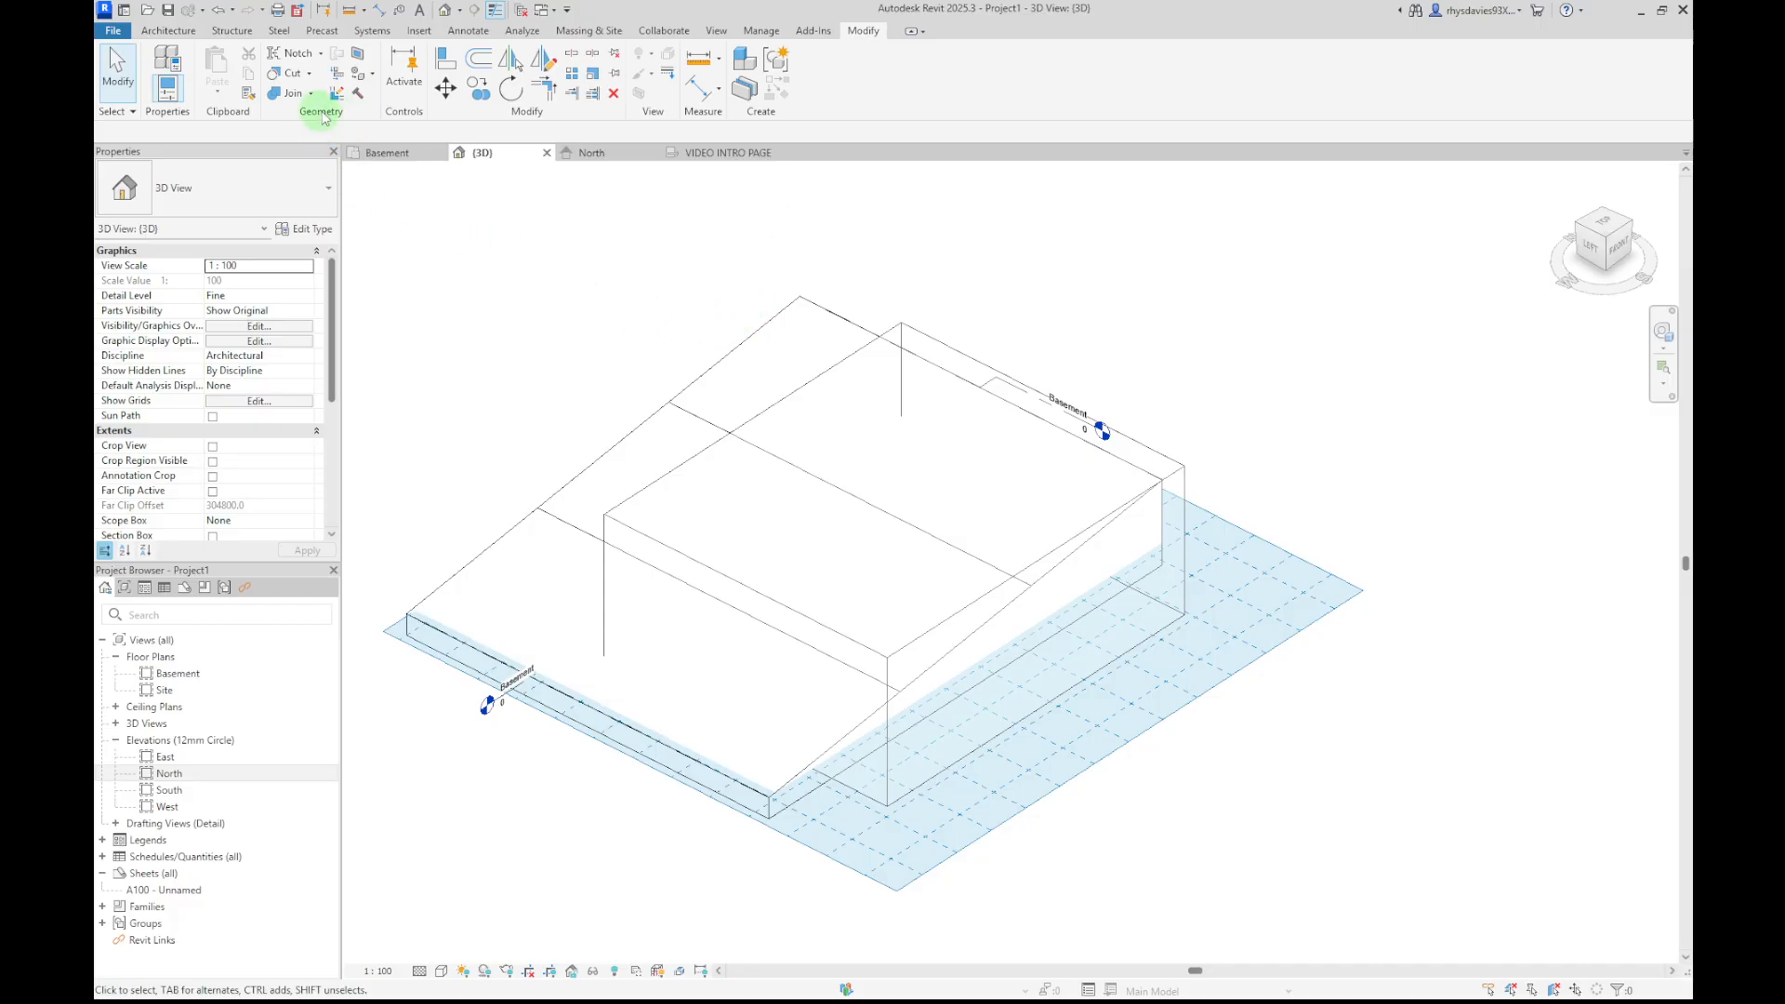
click(289, 78)
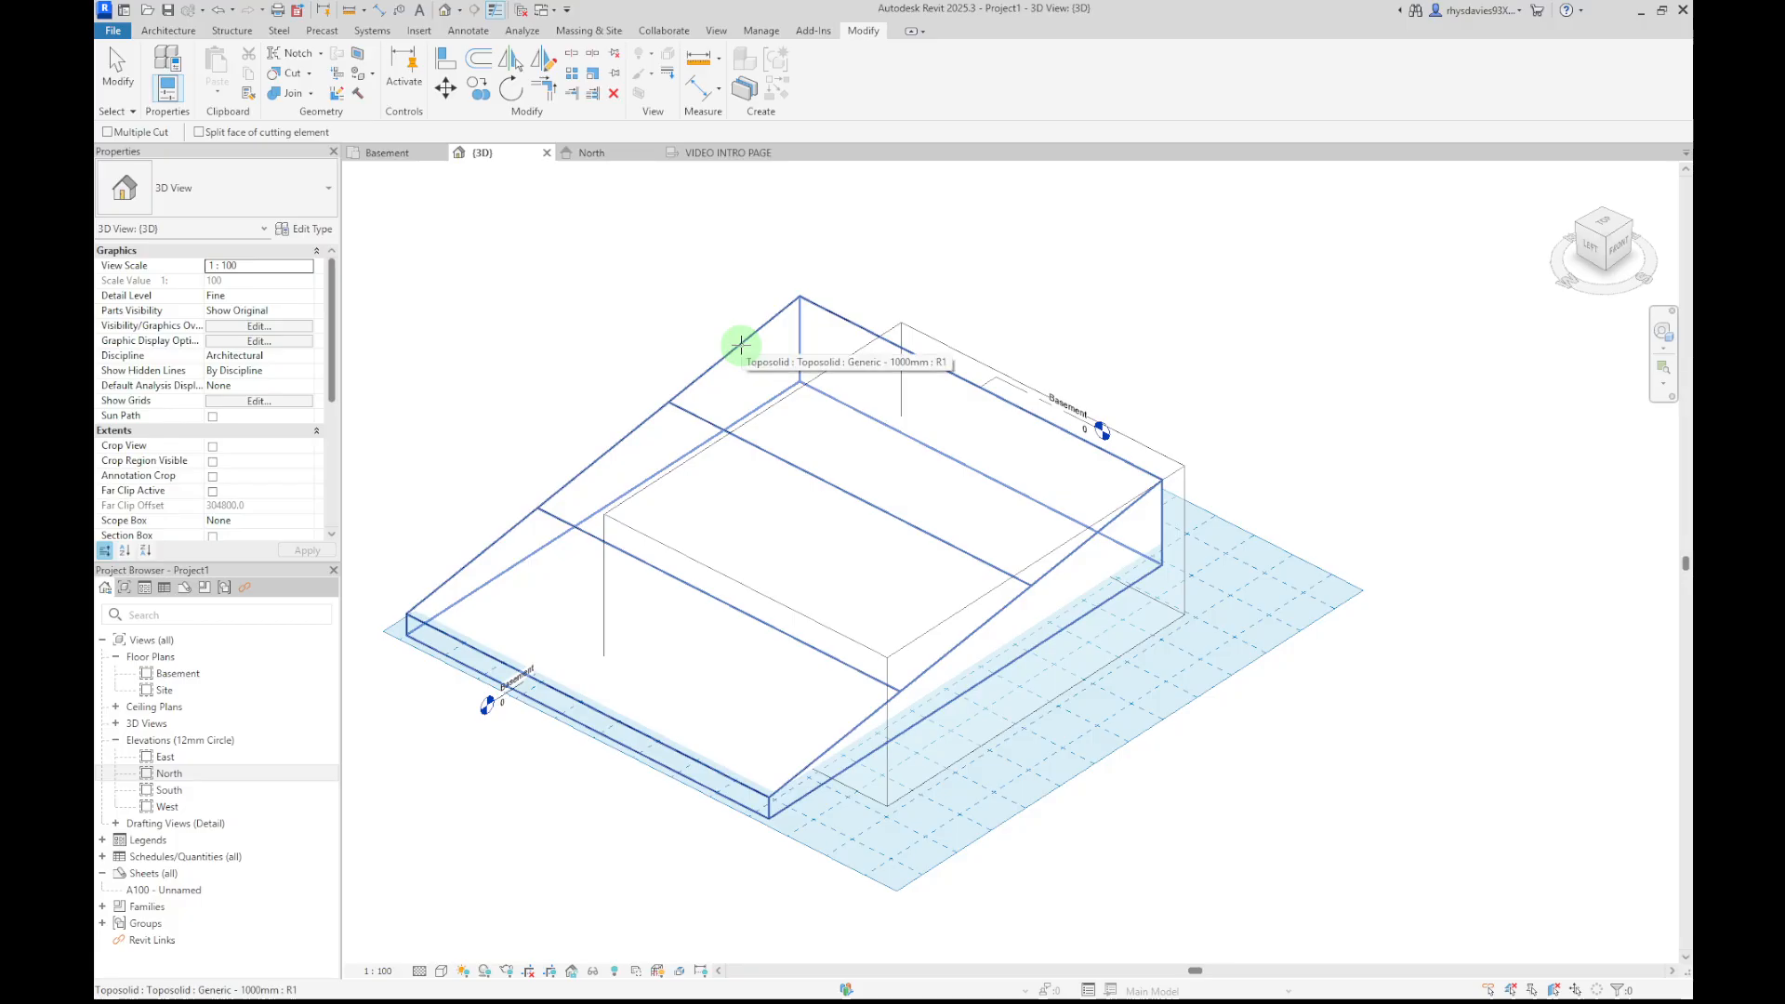
click(743, 348)
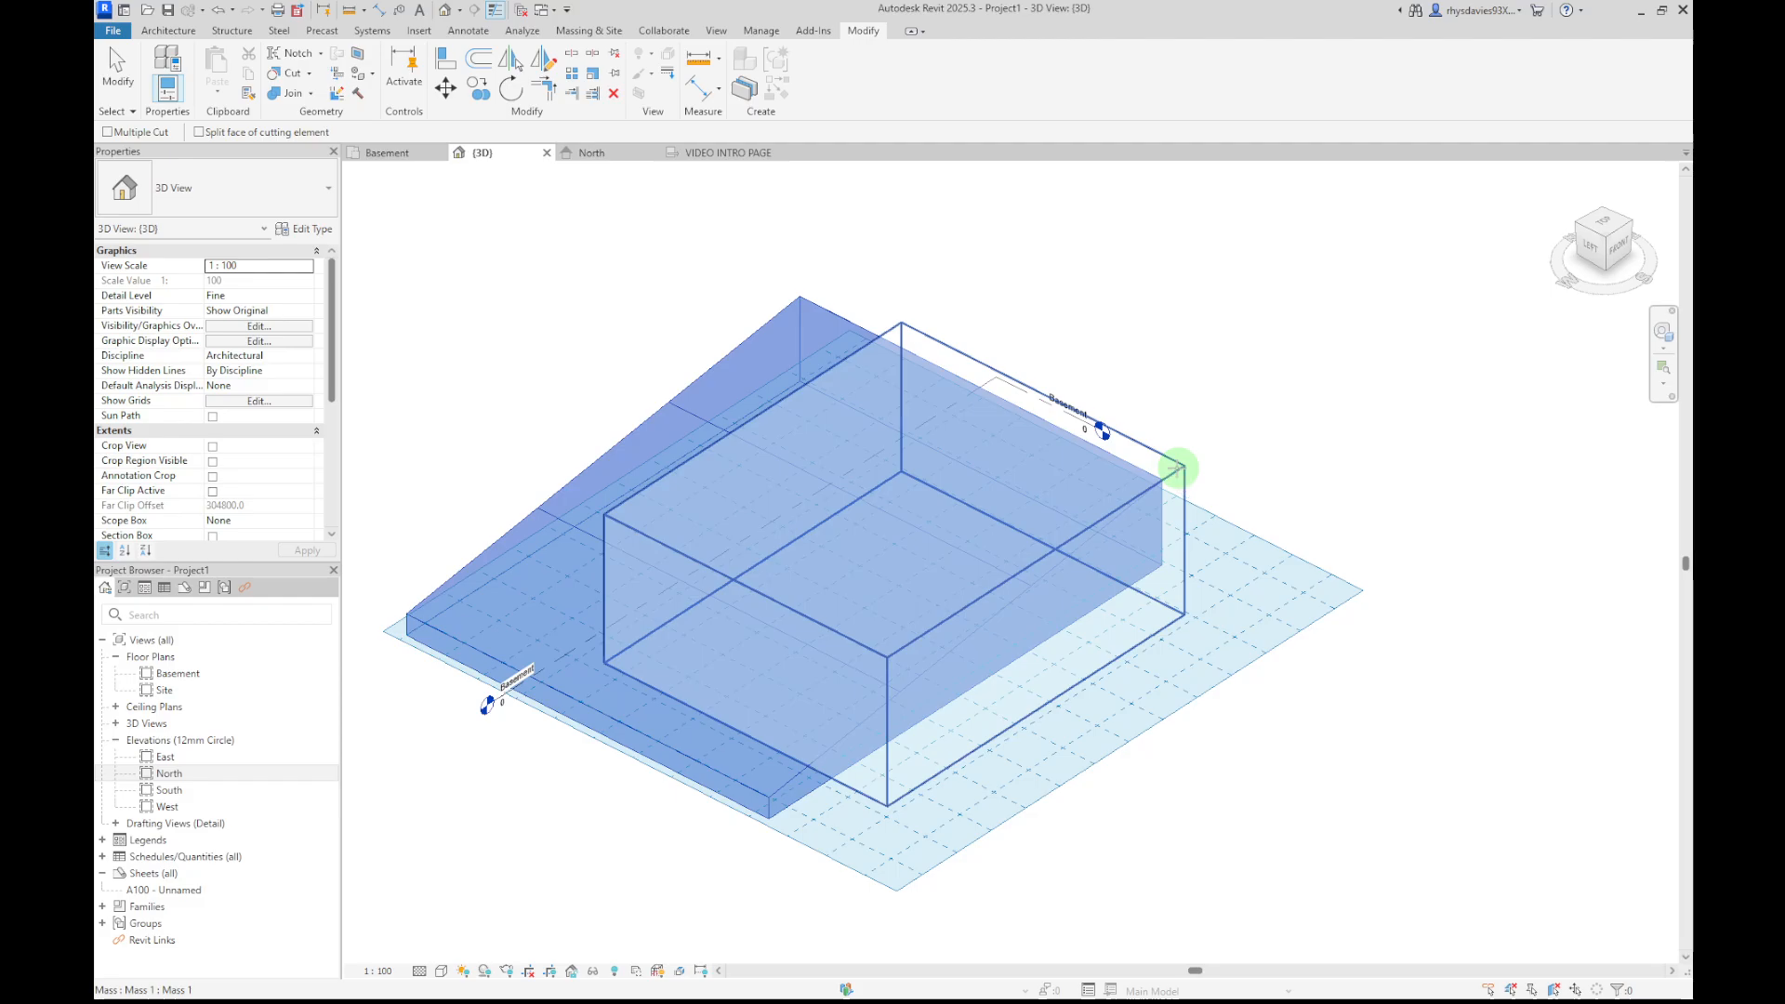
click(1177, 470)
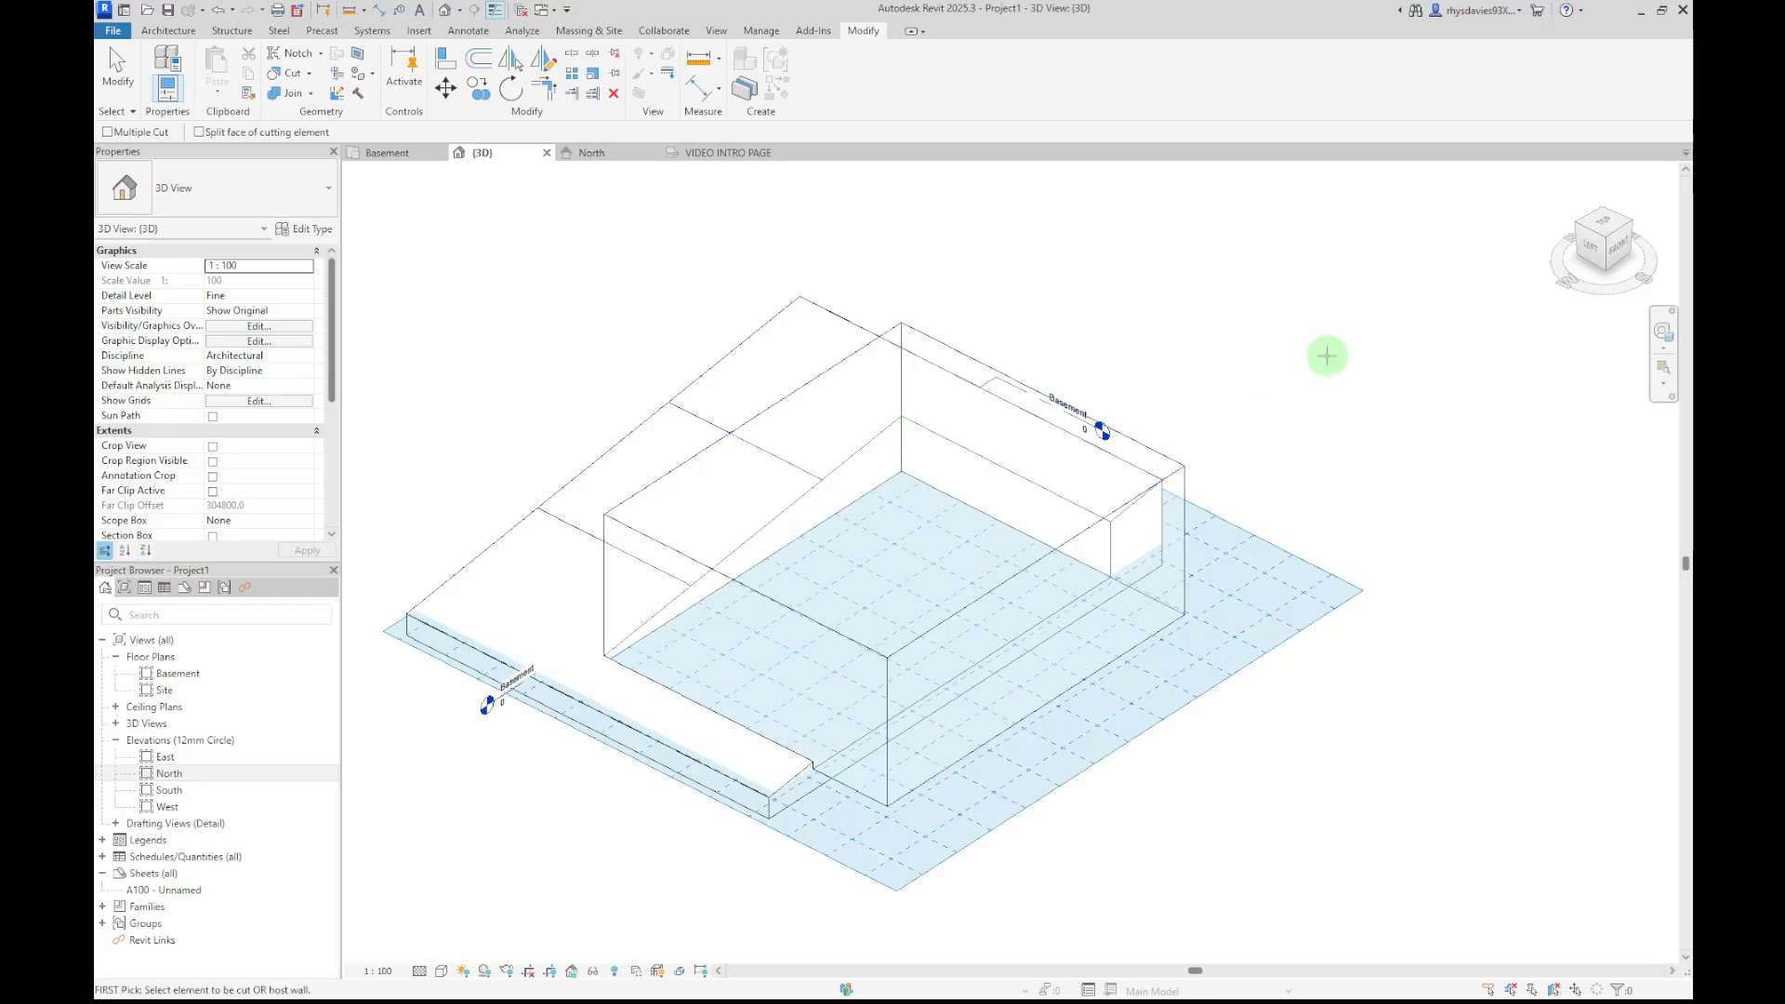
key(Escape)
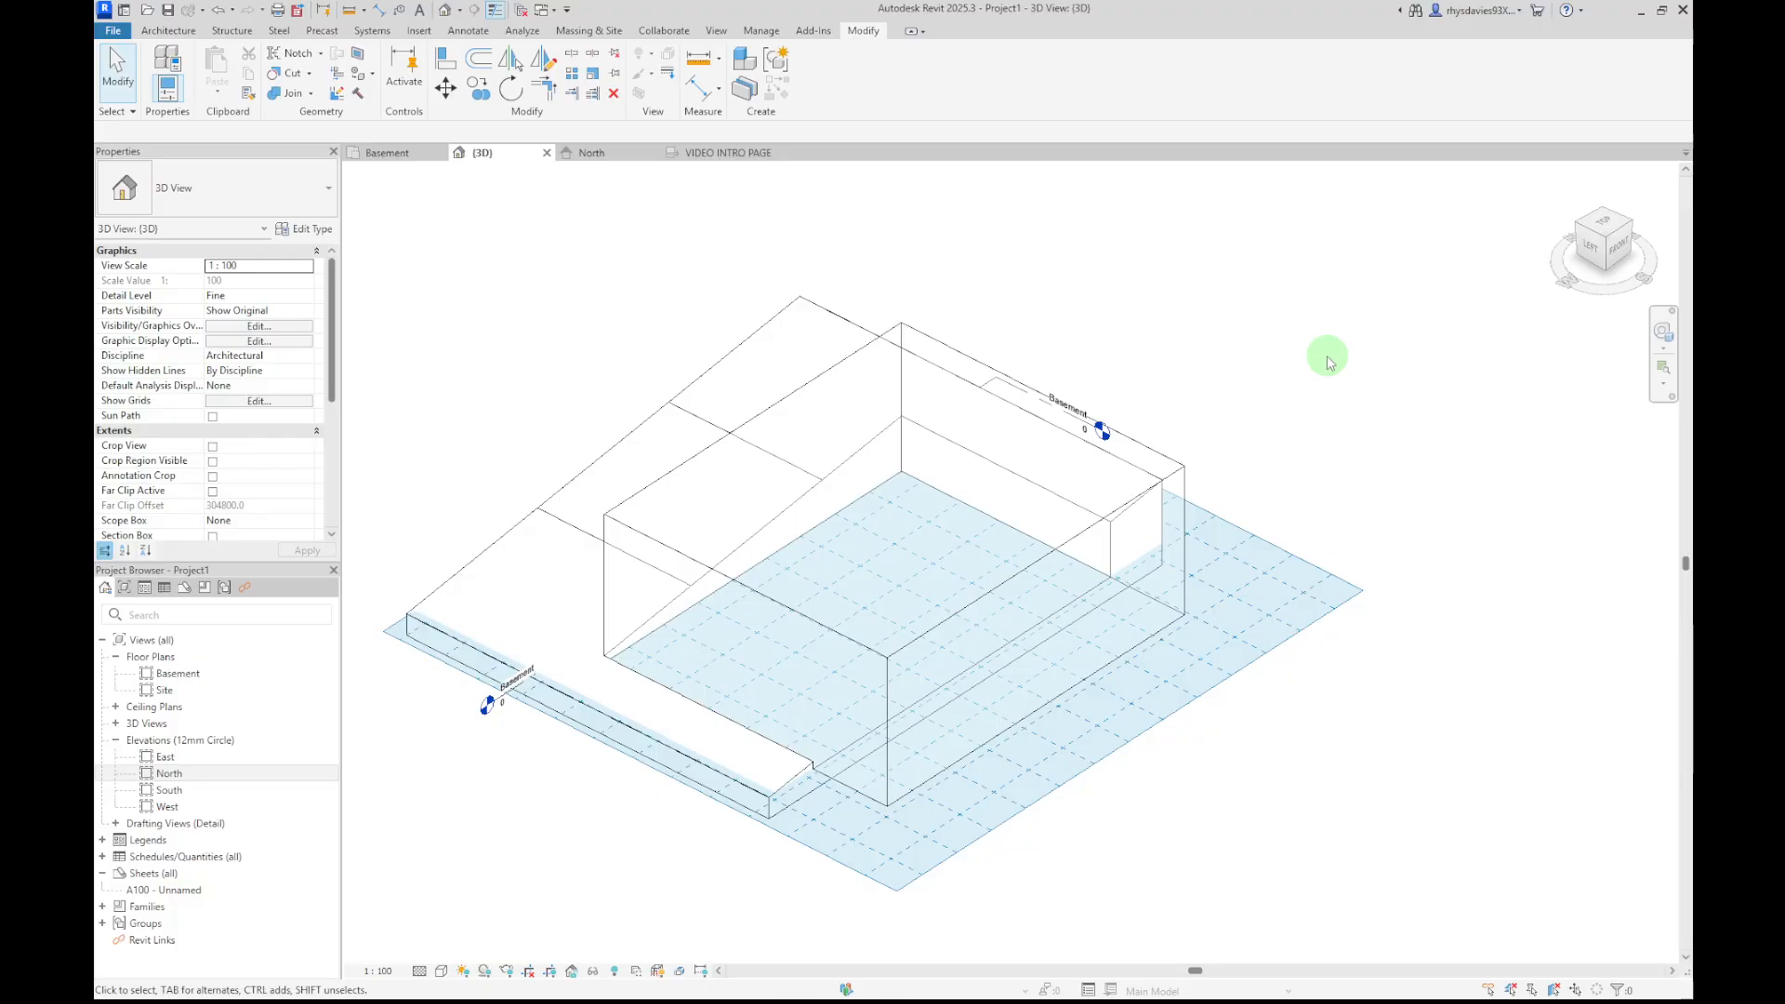
Orbit and zoom around the cut toposolid, selecting the toposolid and the mass to inspect the cut
shift+middle_drag(547, 805, 650, 721)
scroll(527, 782, up, 2)
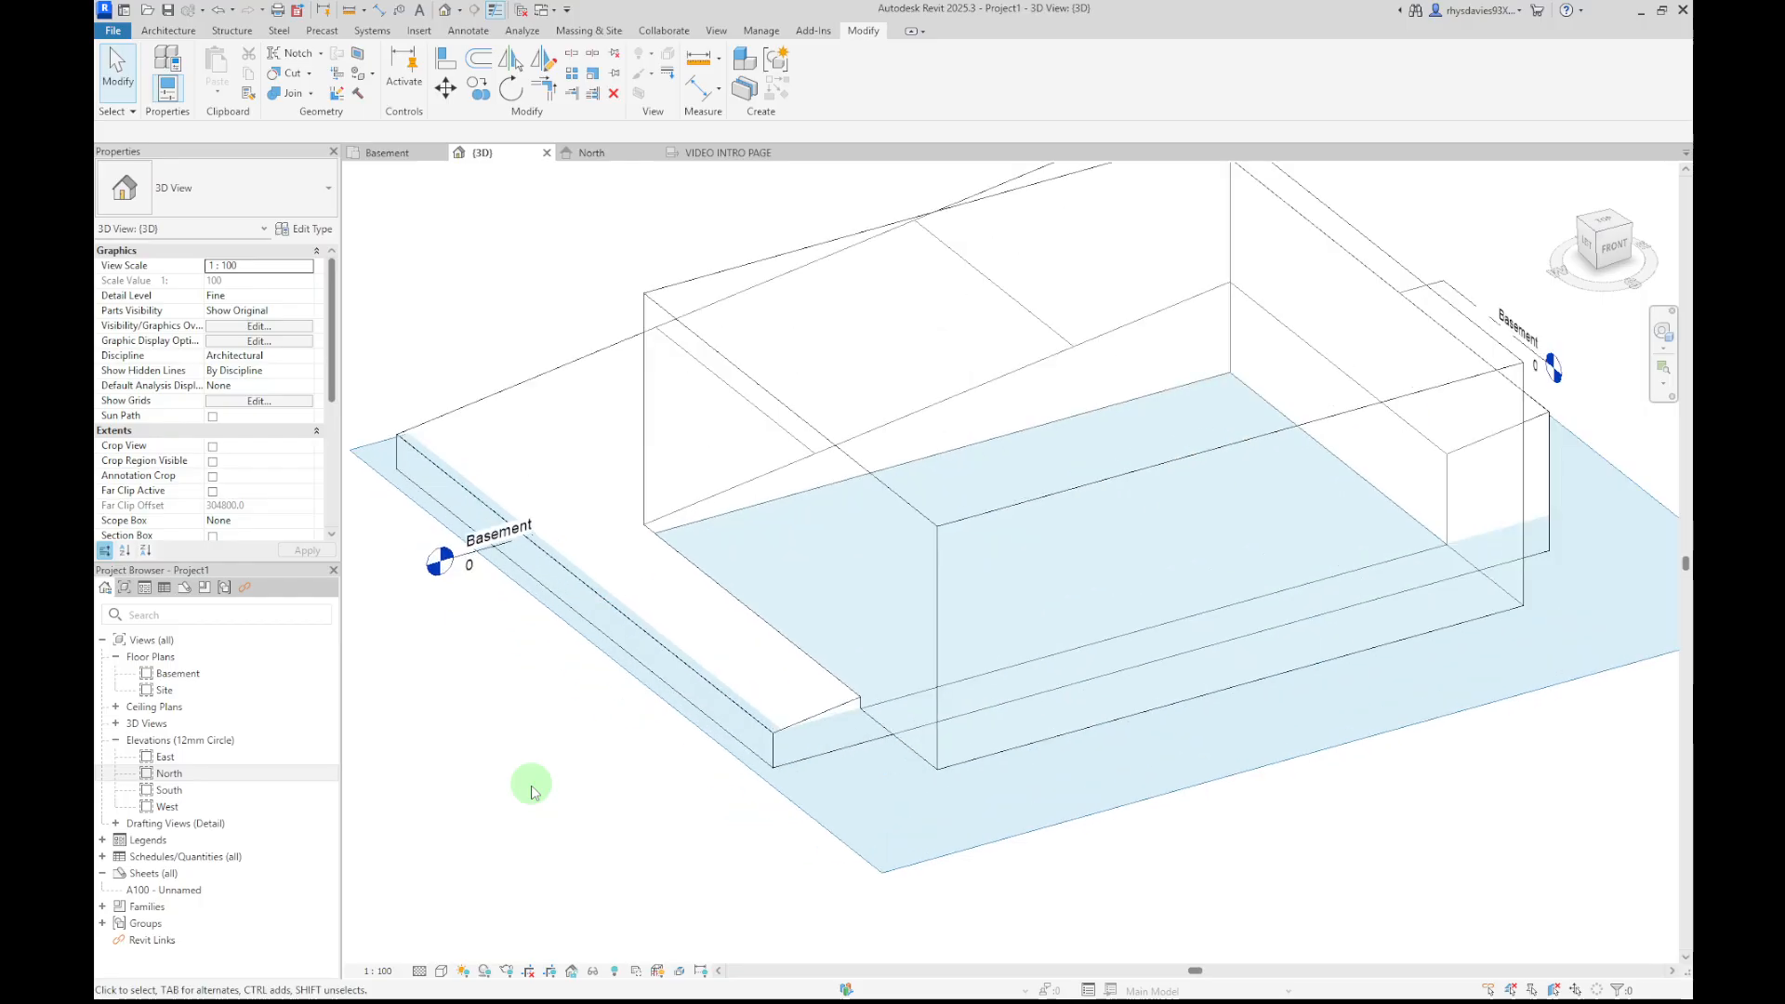
middle_drag(546, 781, 517, 827)
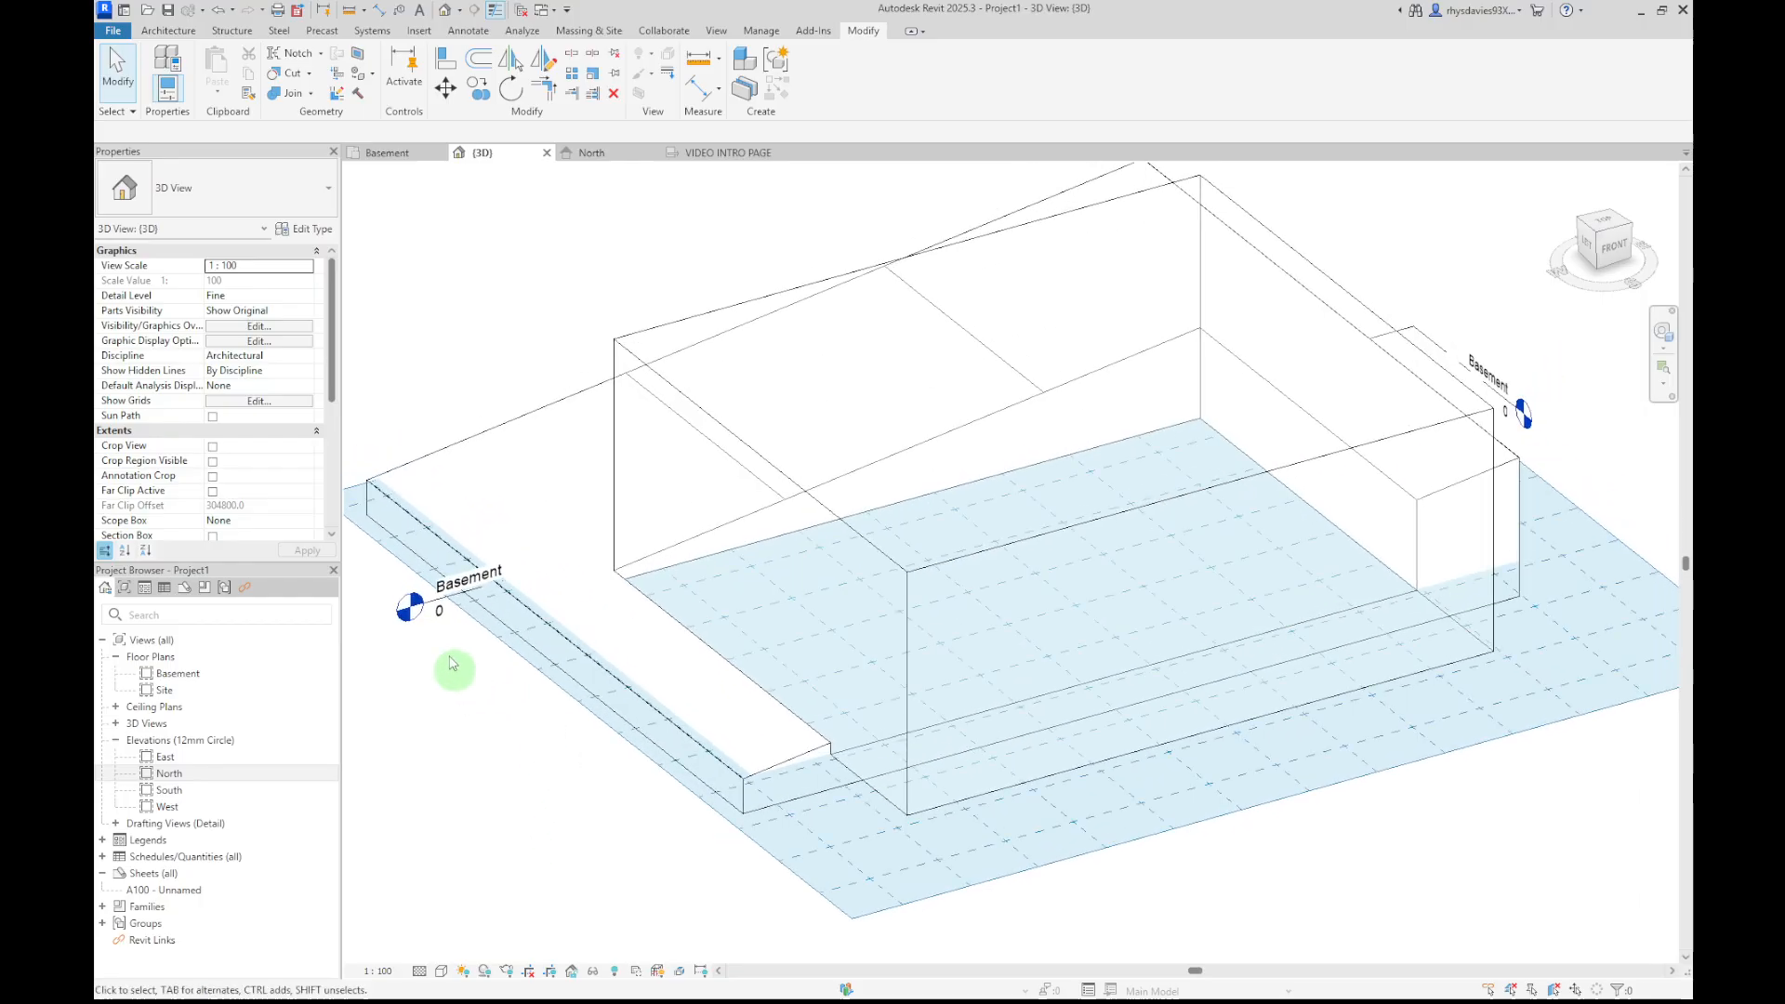
click(449, 456)
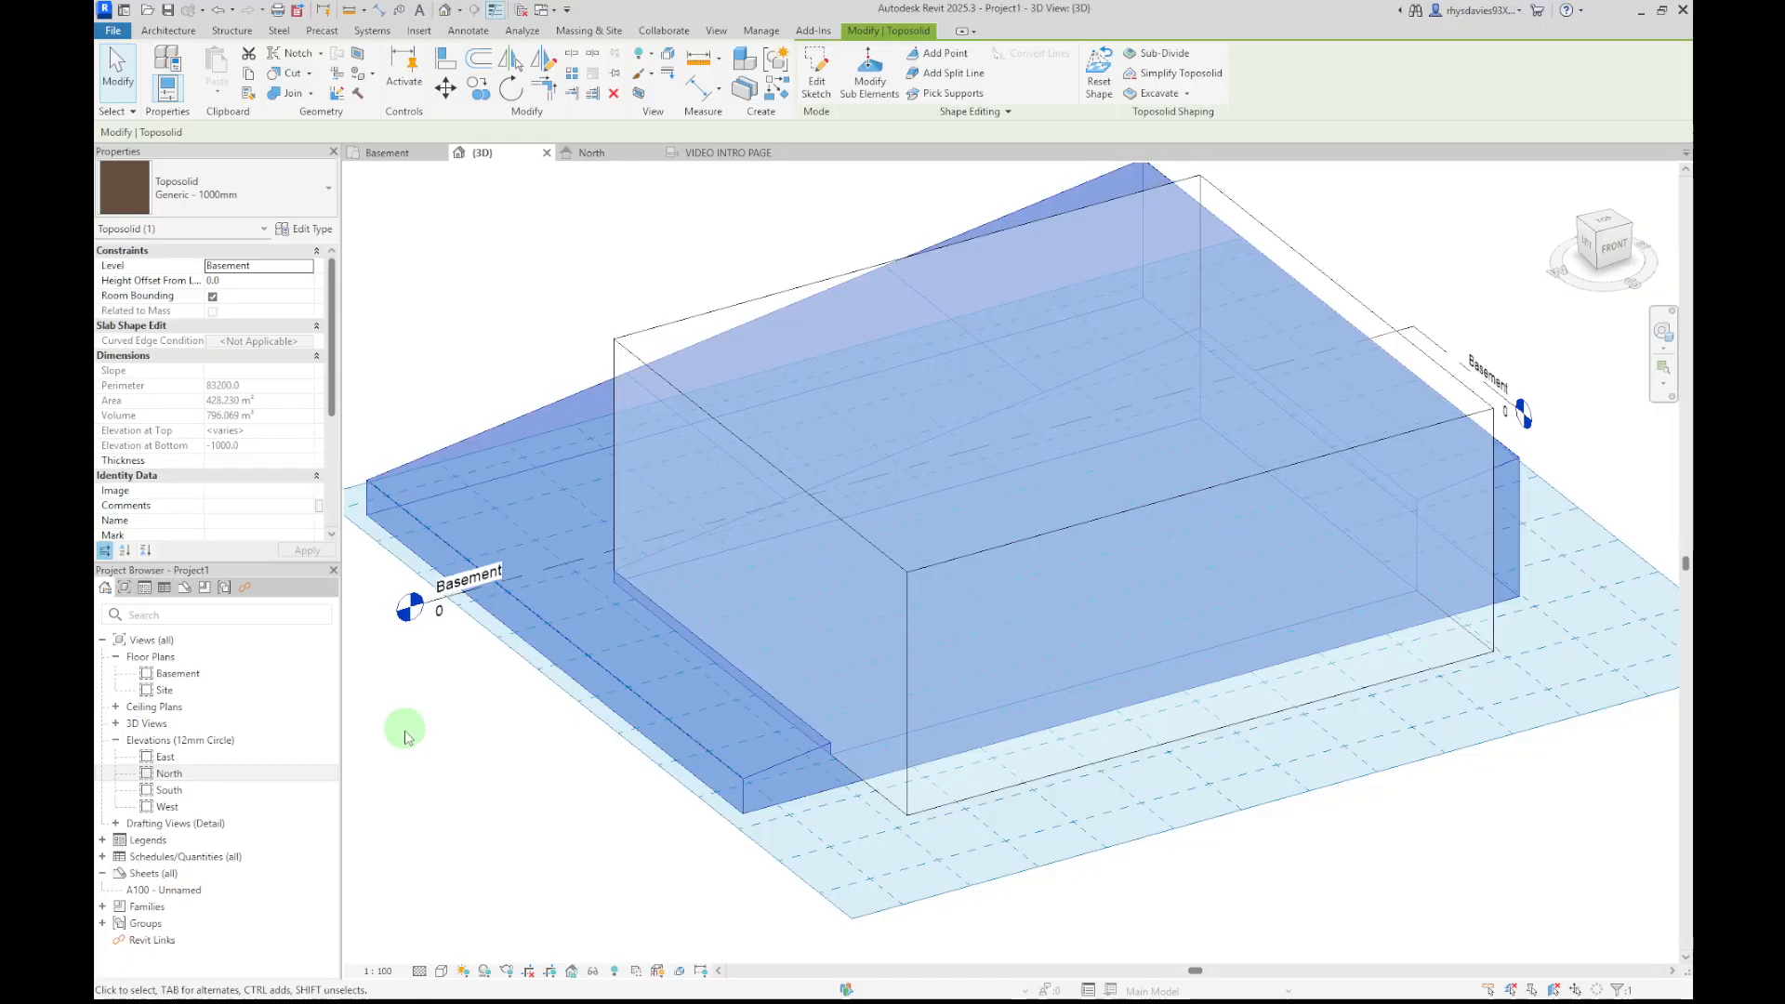
click(493, 295)
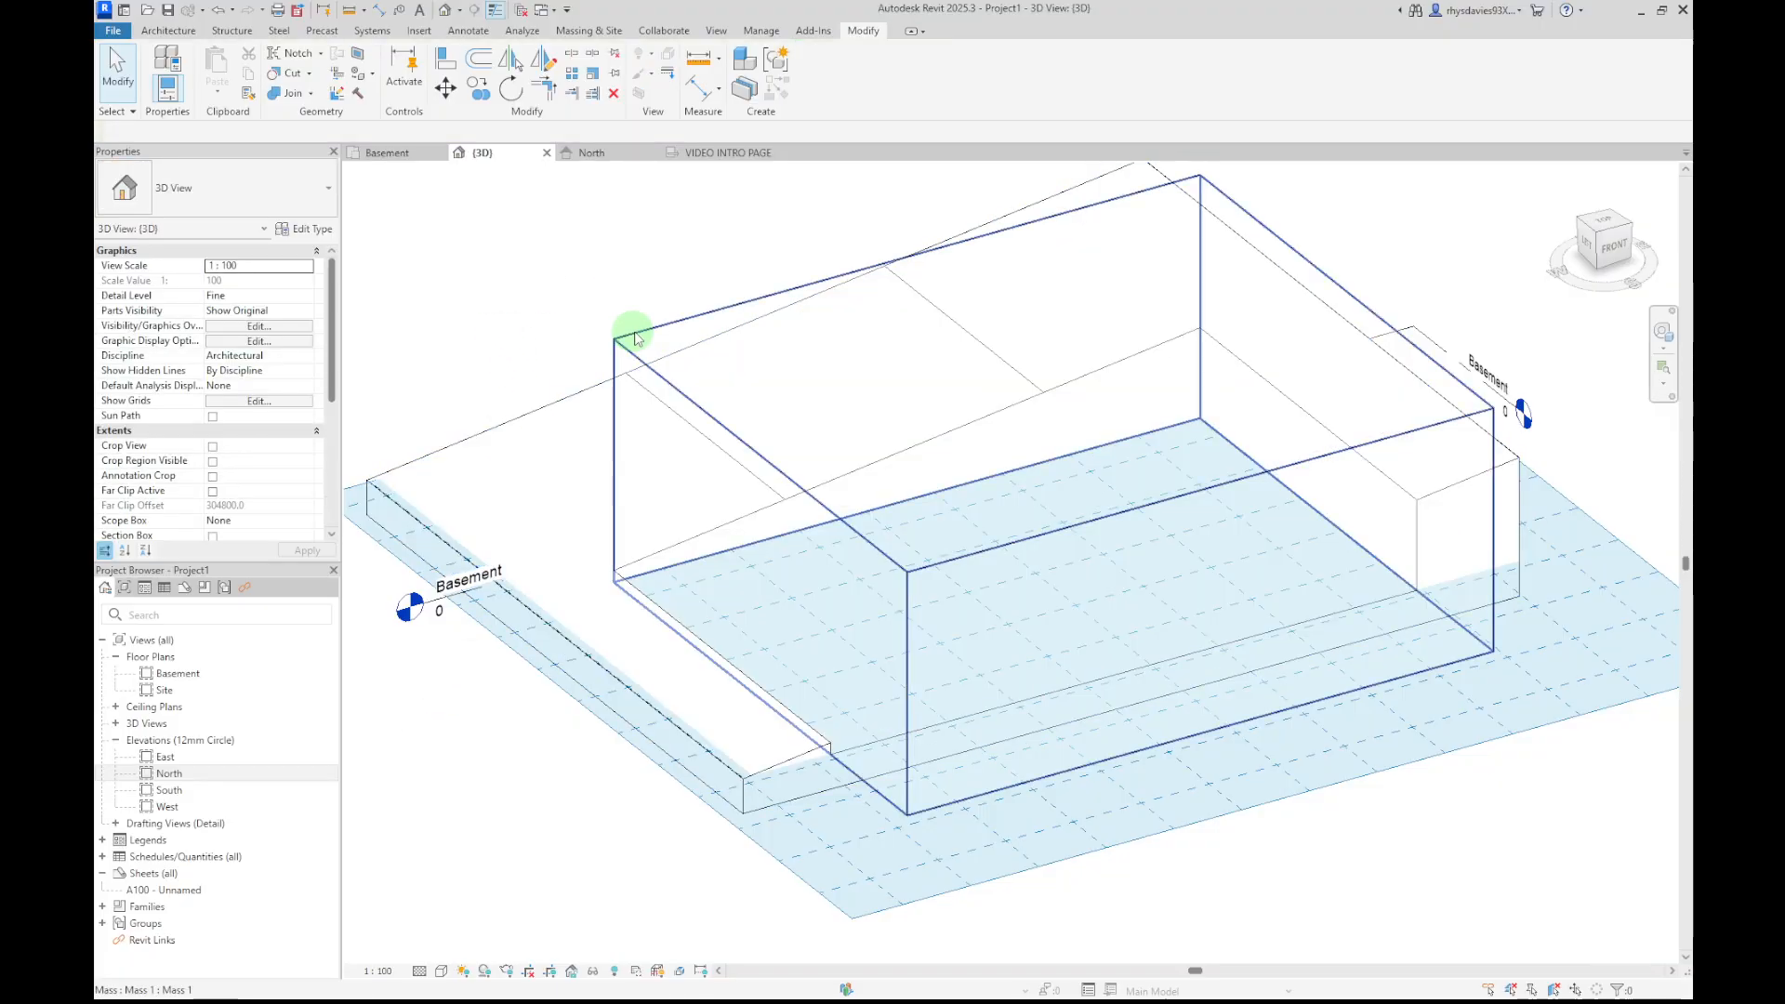
click(621, 337)
click(493, 288)
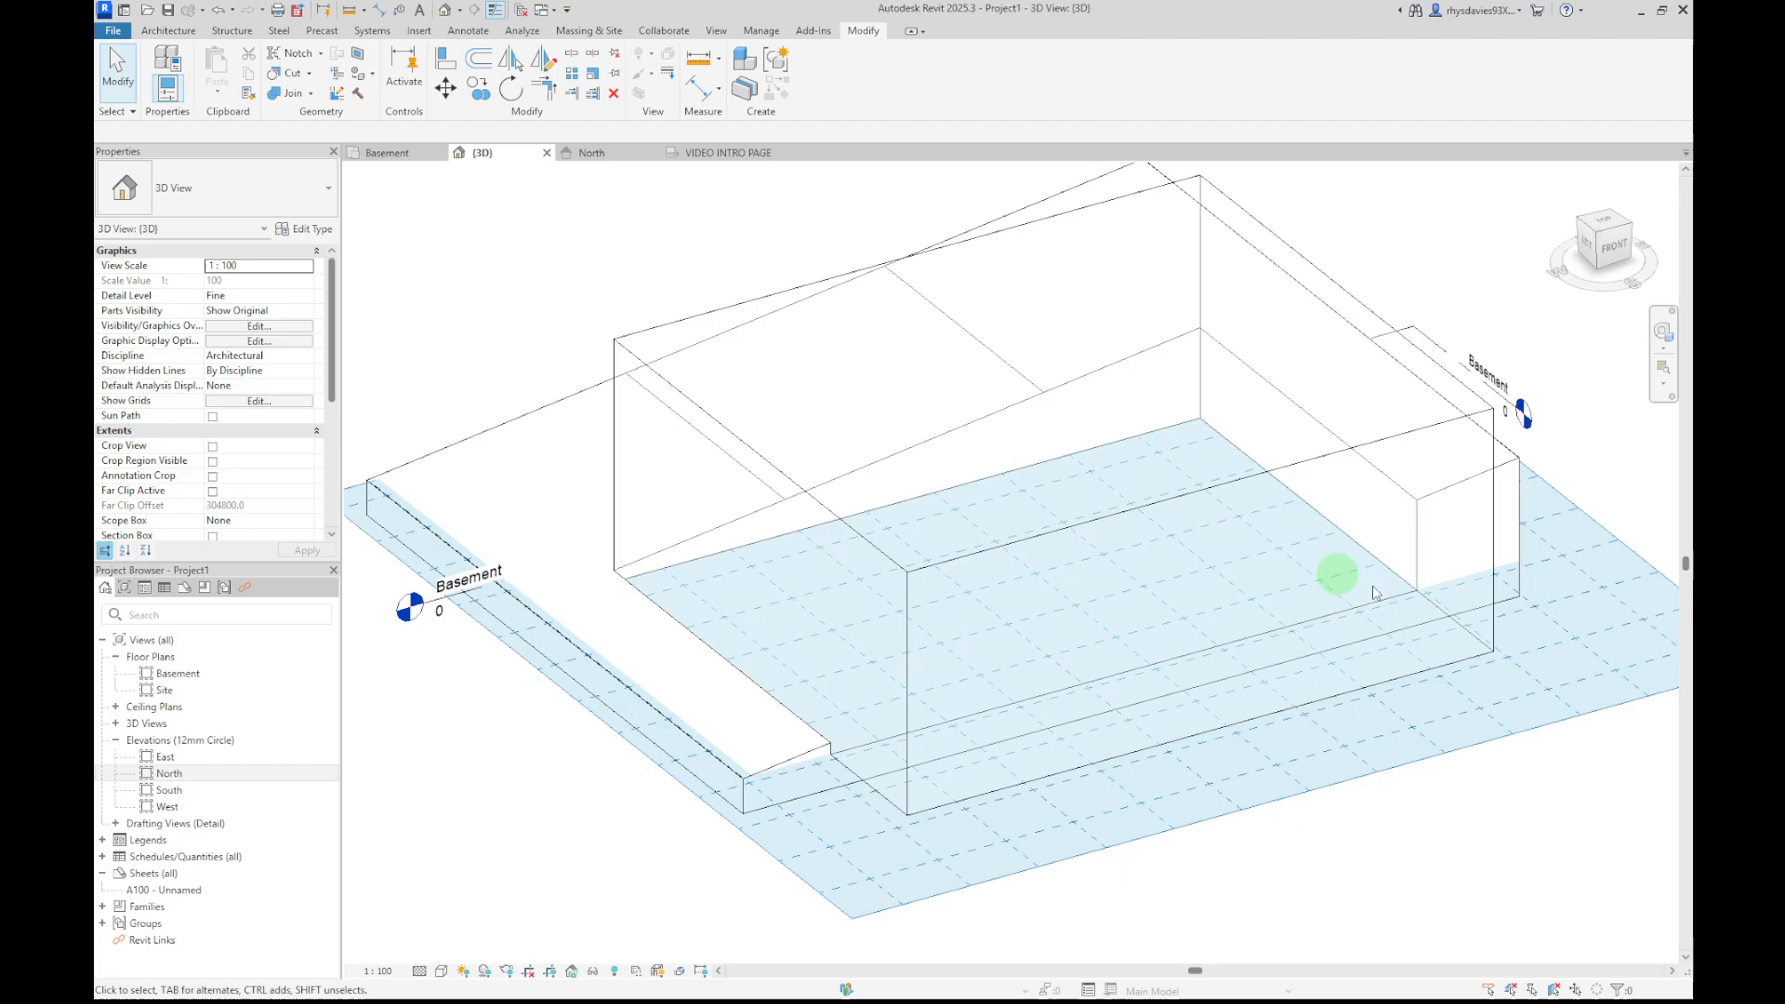
In top view, stretch the mass's north face to the toposolid edge, pull its south face inward and widen its east face
click(1605, 225)
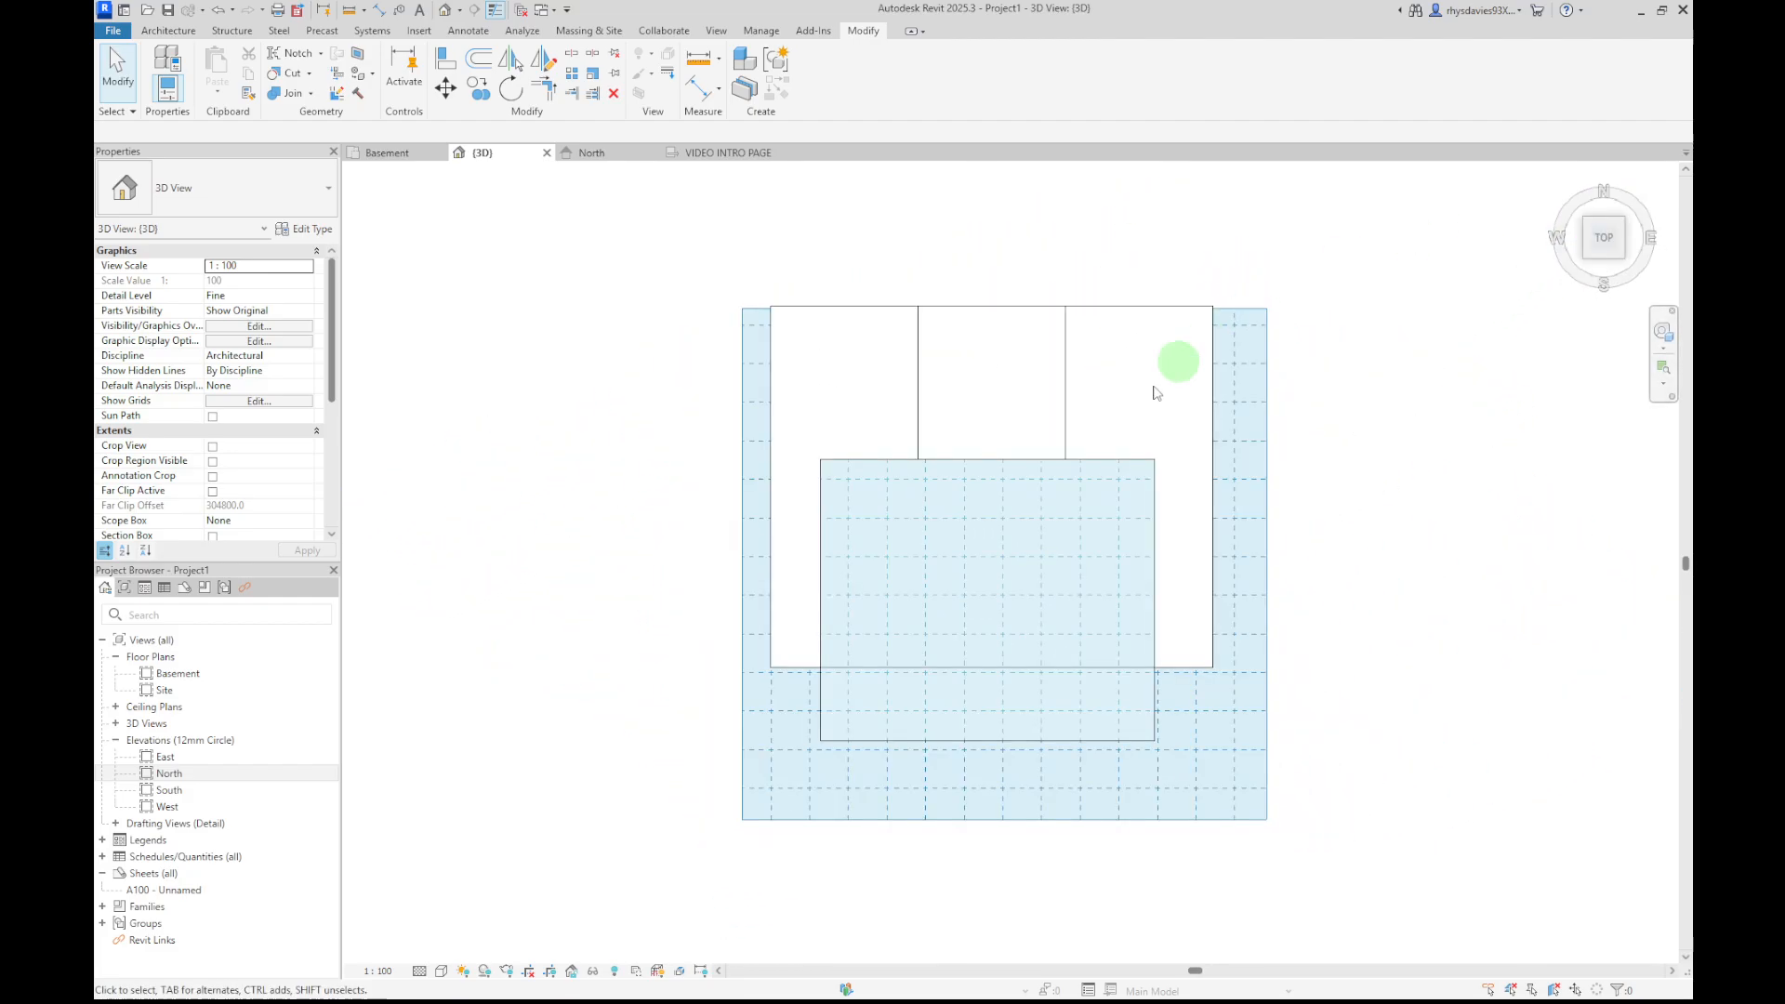
click(1039, 469)
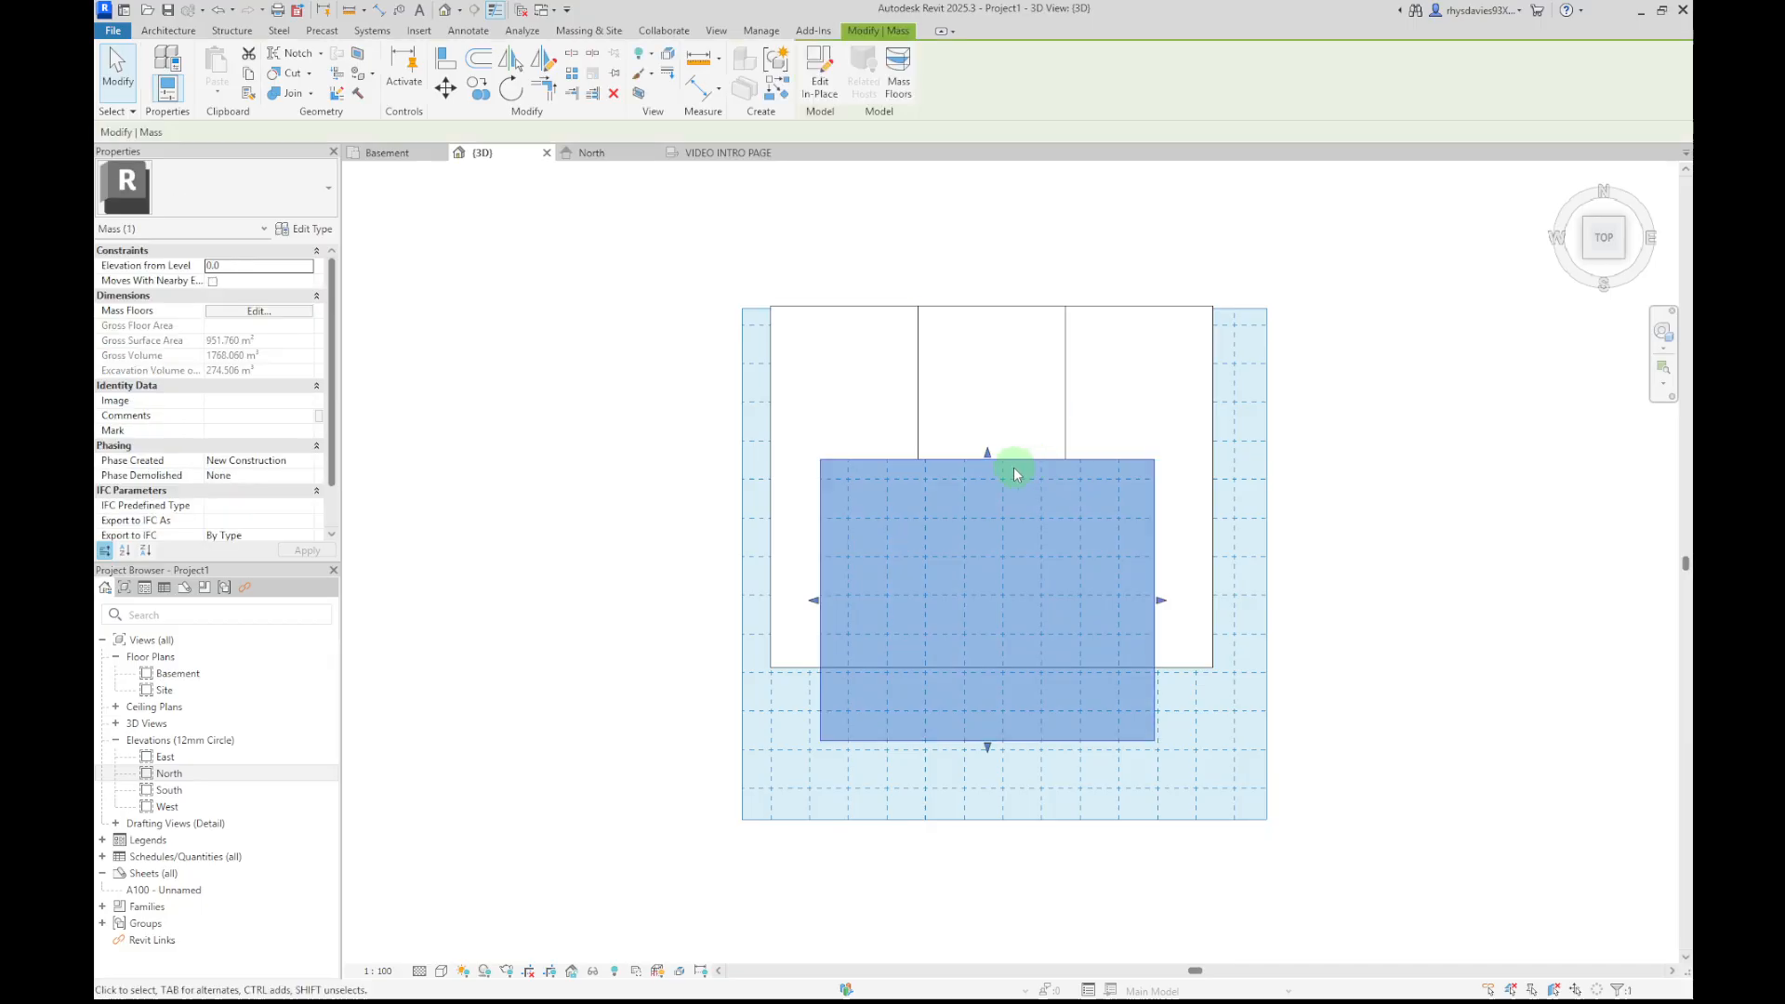
drag(986, 452, 992, 331)
drag(987, 747, 983, 654)
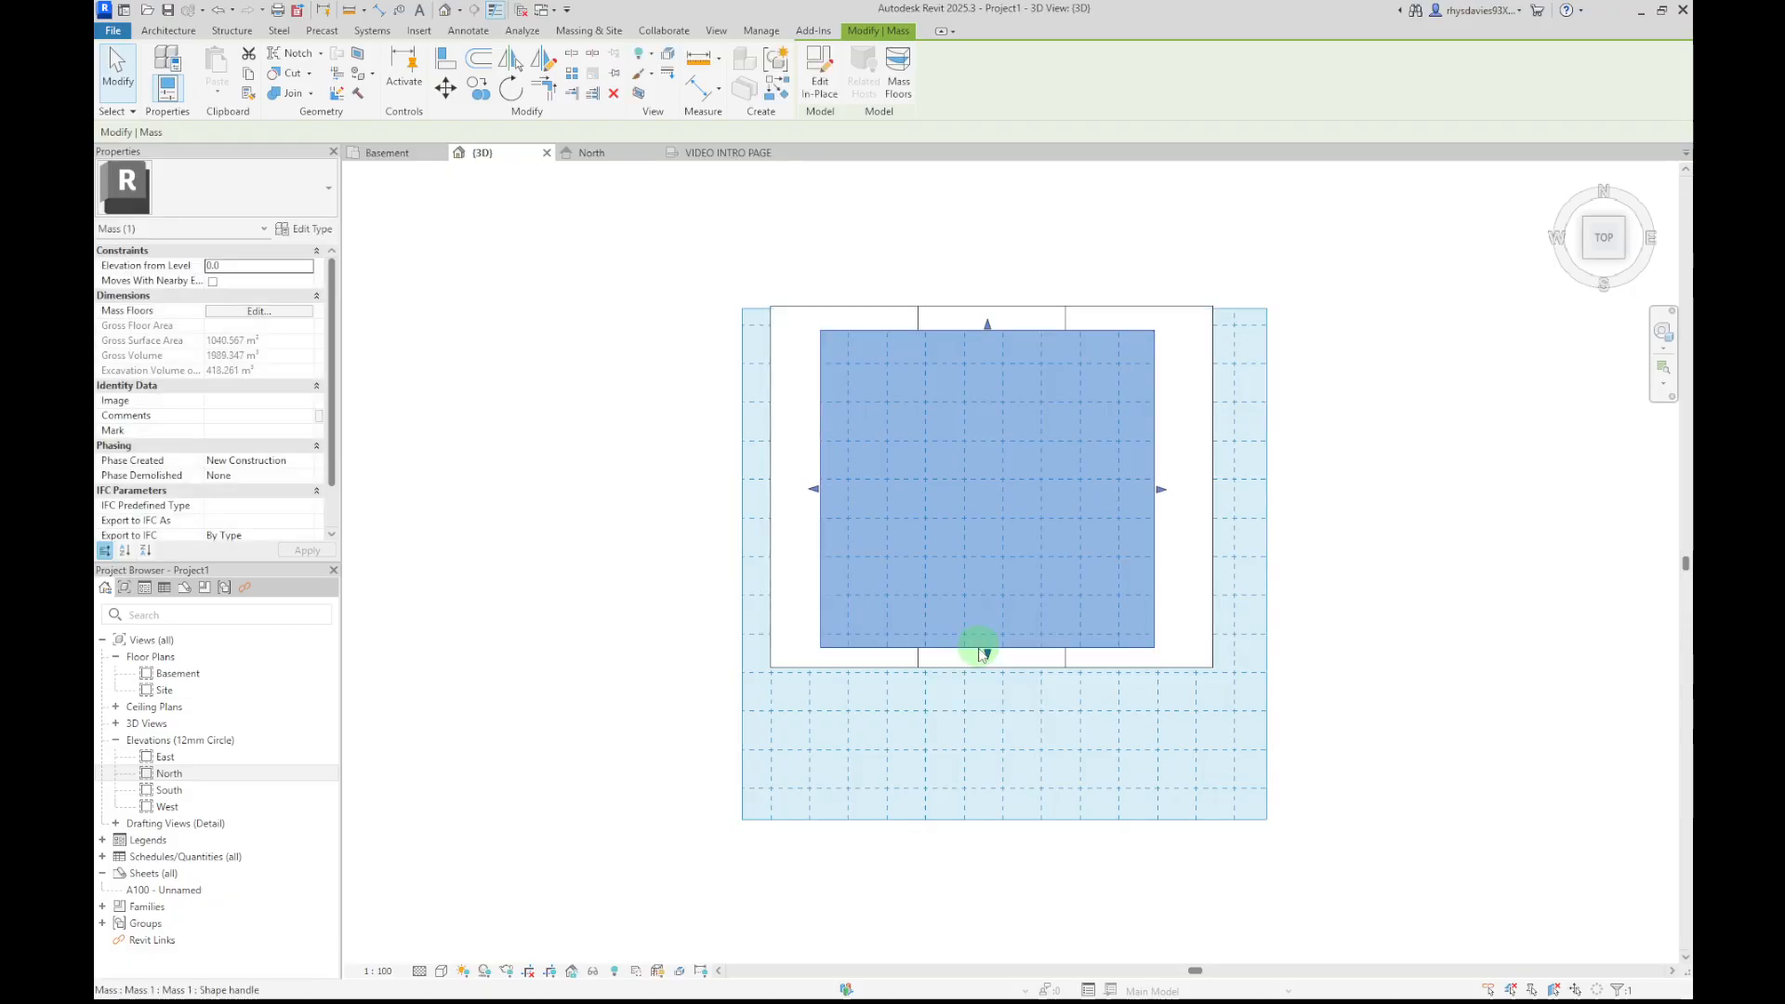
drag(1160, 490, 1199, 495)
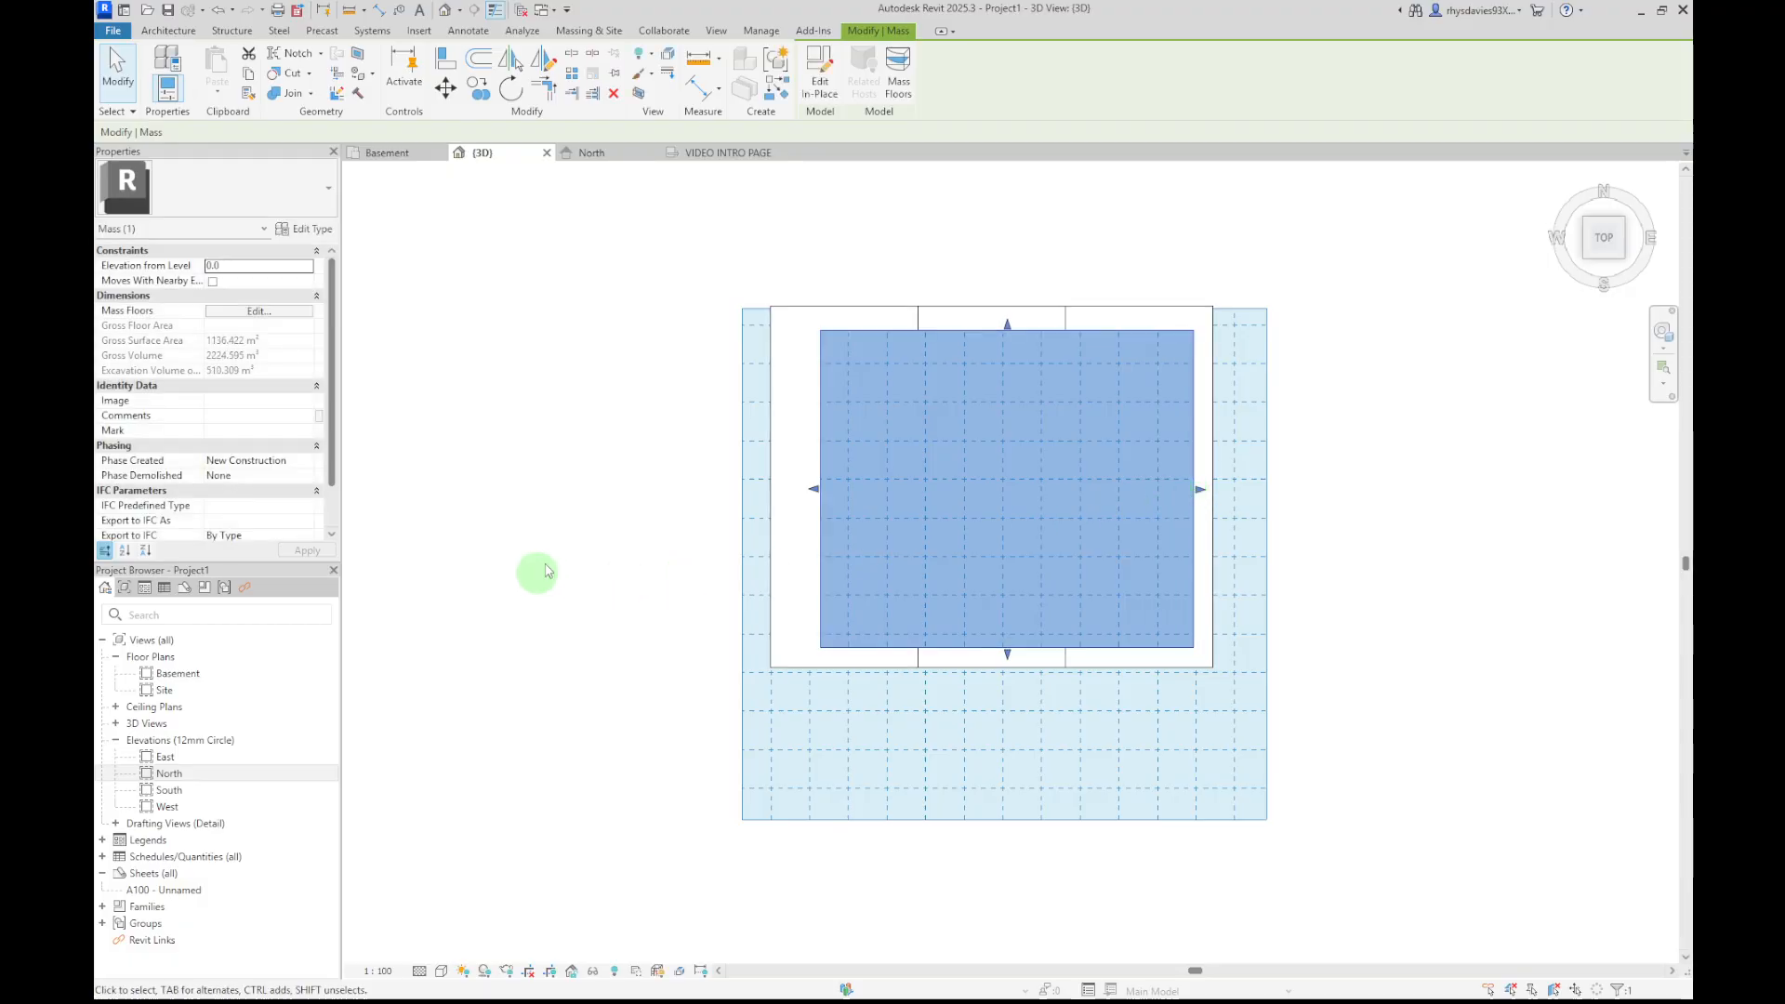
click(596, 525)
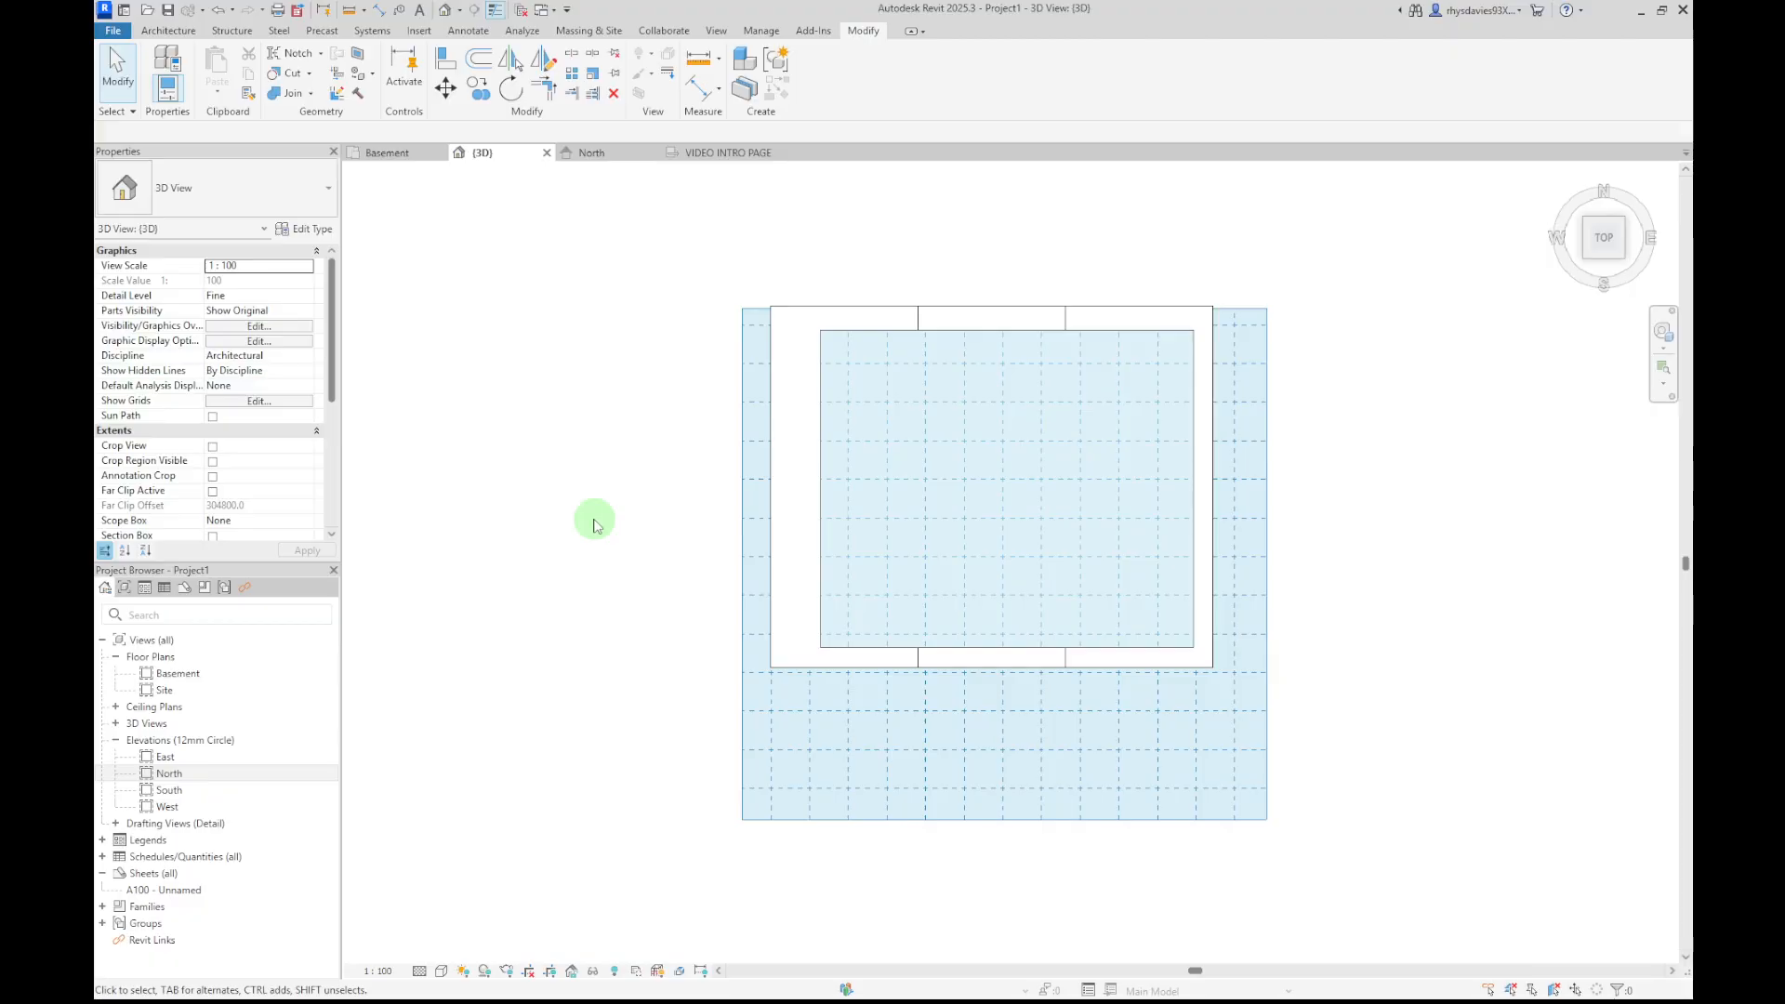
Orbit and zoom the 3D view, then hide the mass so only the excavated toposolid shows
shift+middle_drag(573, 685, 734, 191)
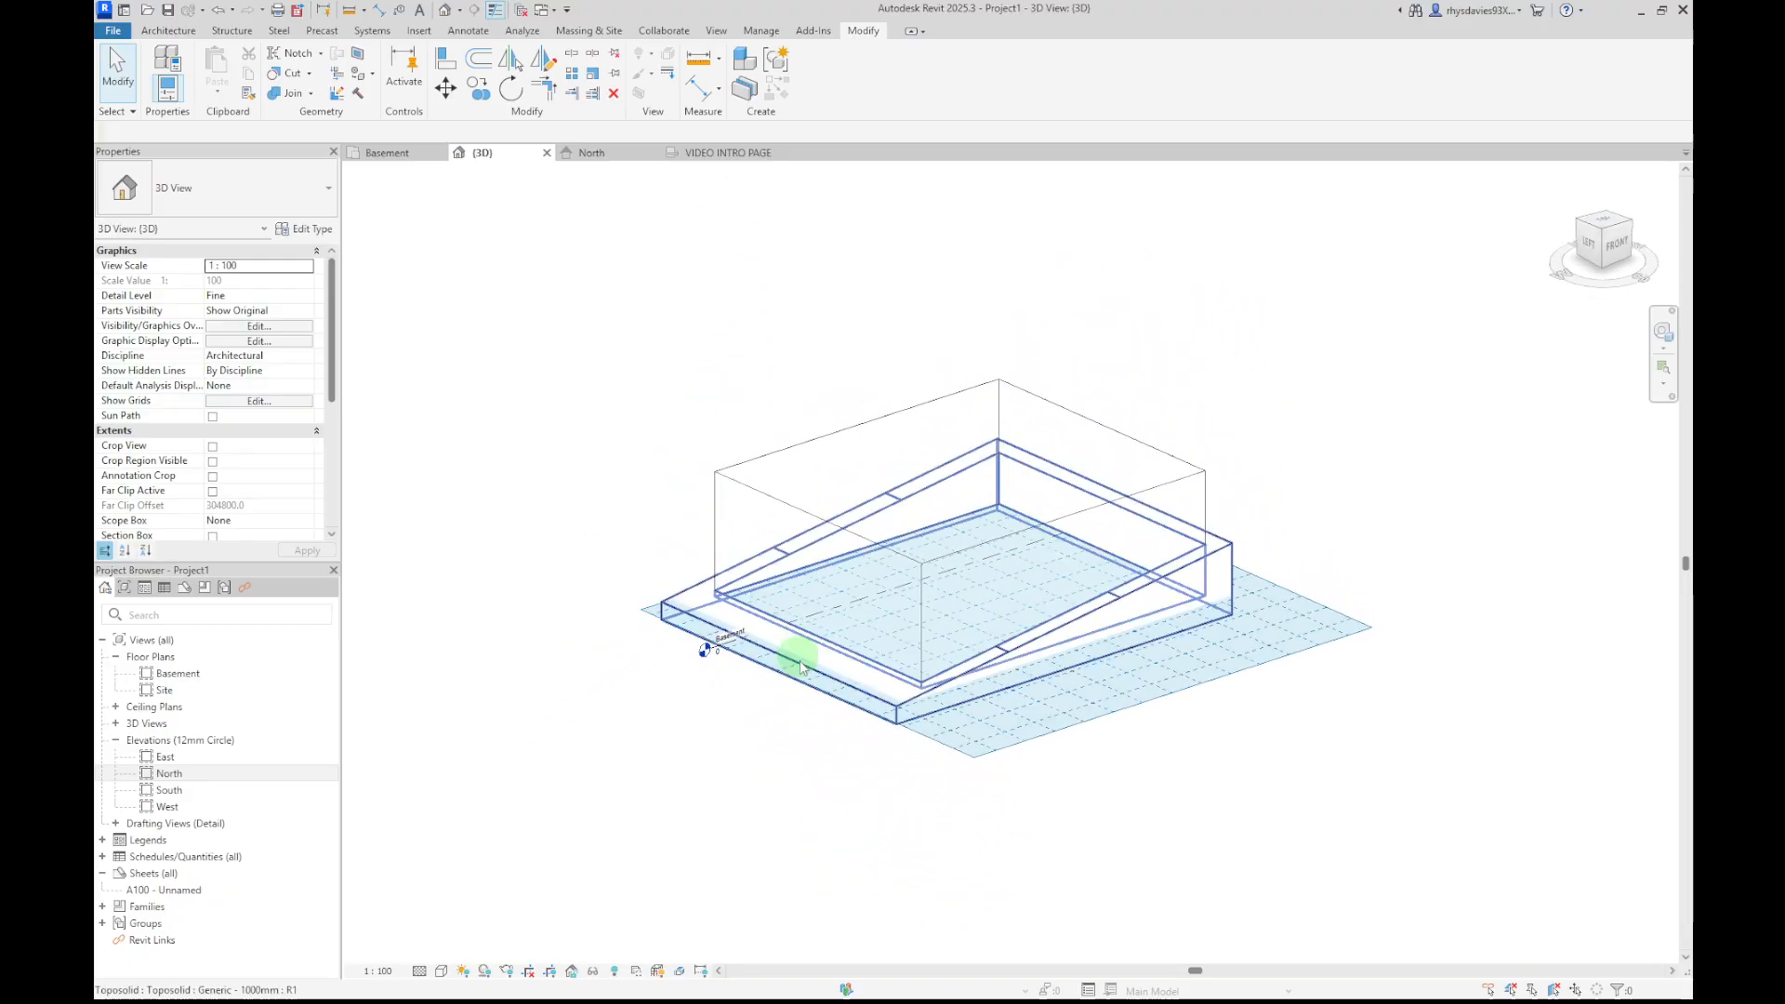
scroll(797, 695, up, 2)
scroll(707, 595, up, 2)
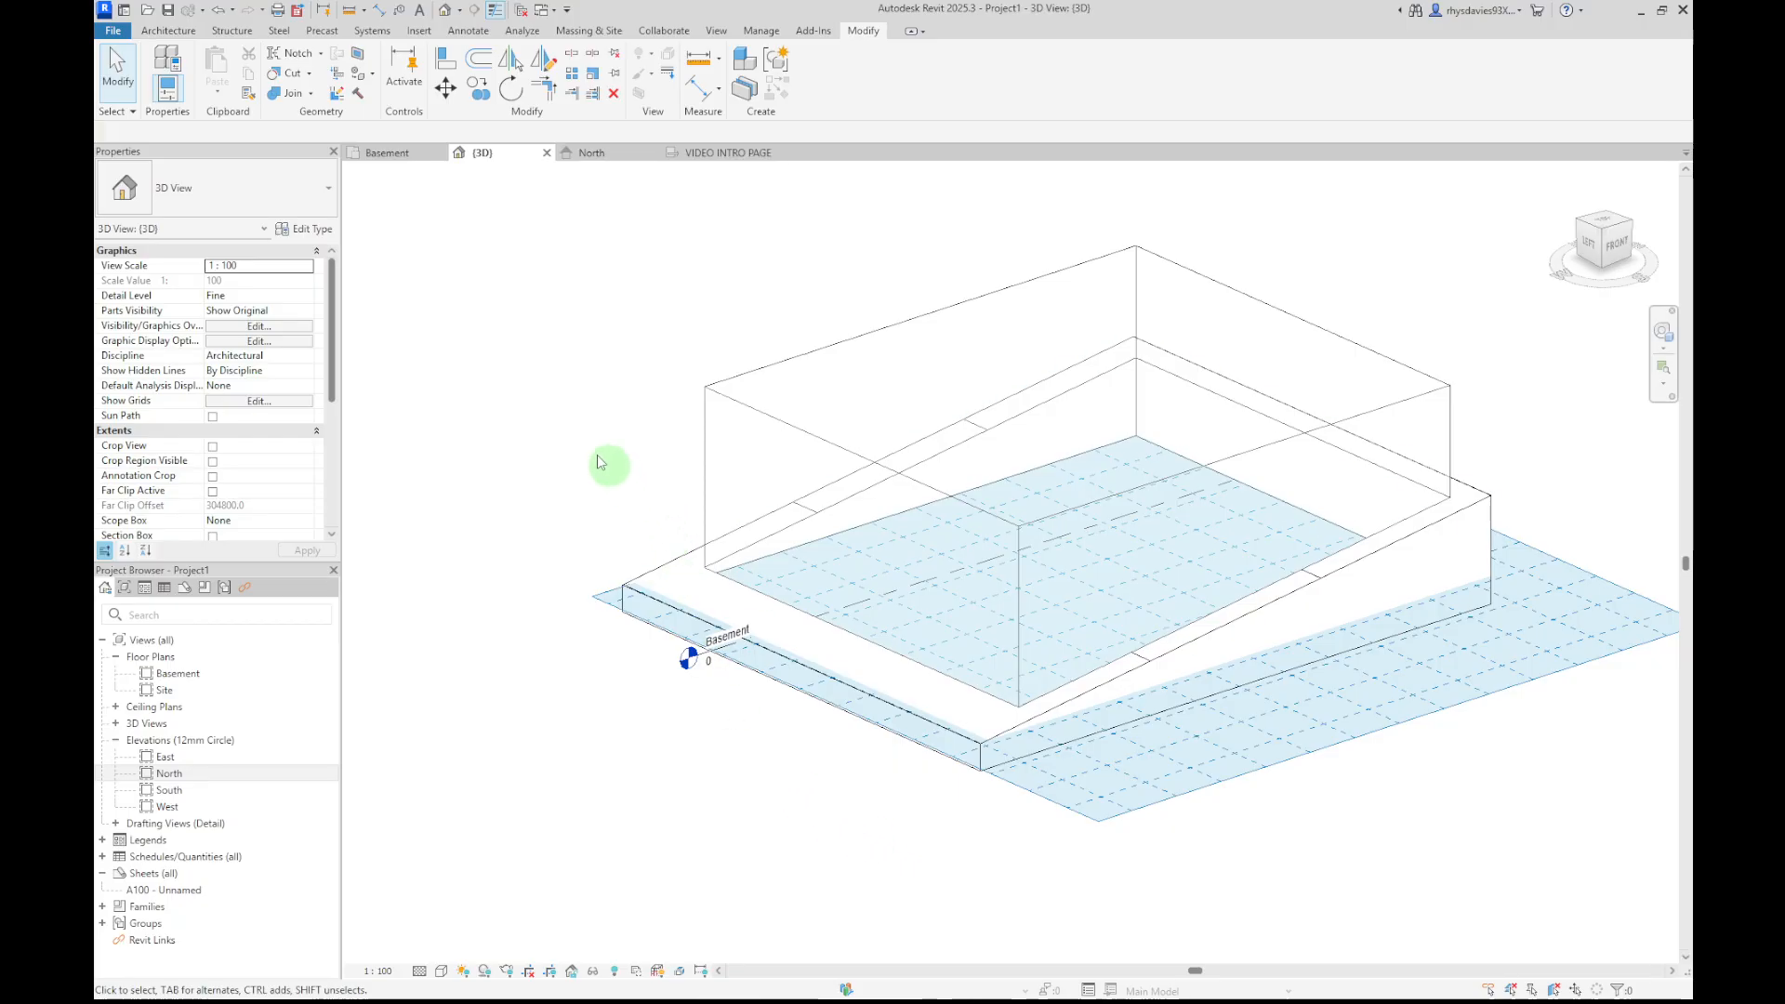
click(718, 377)
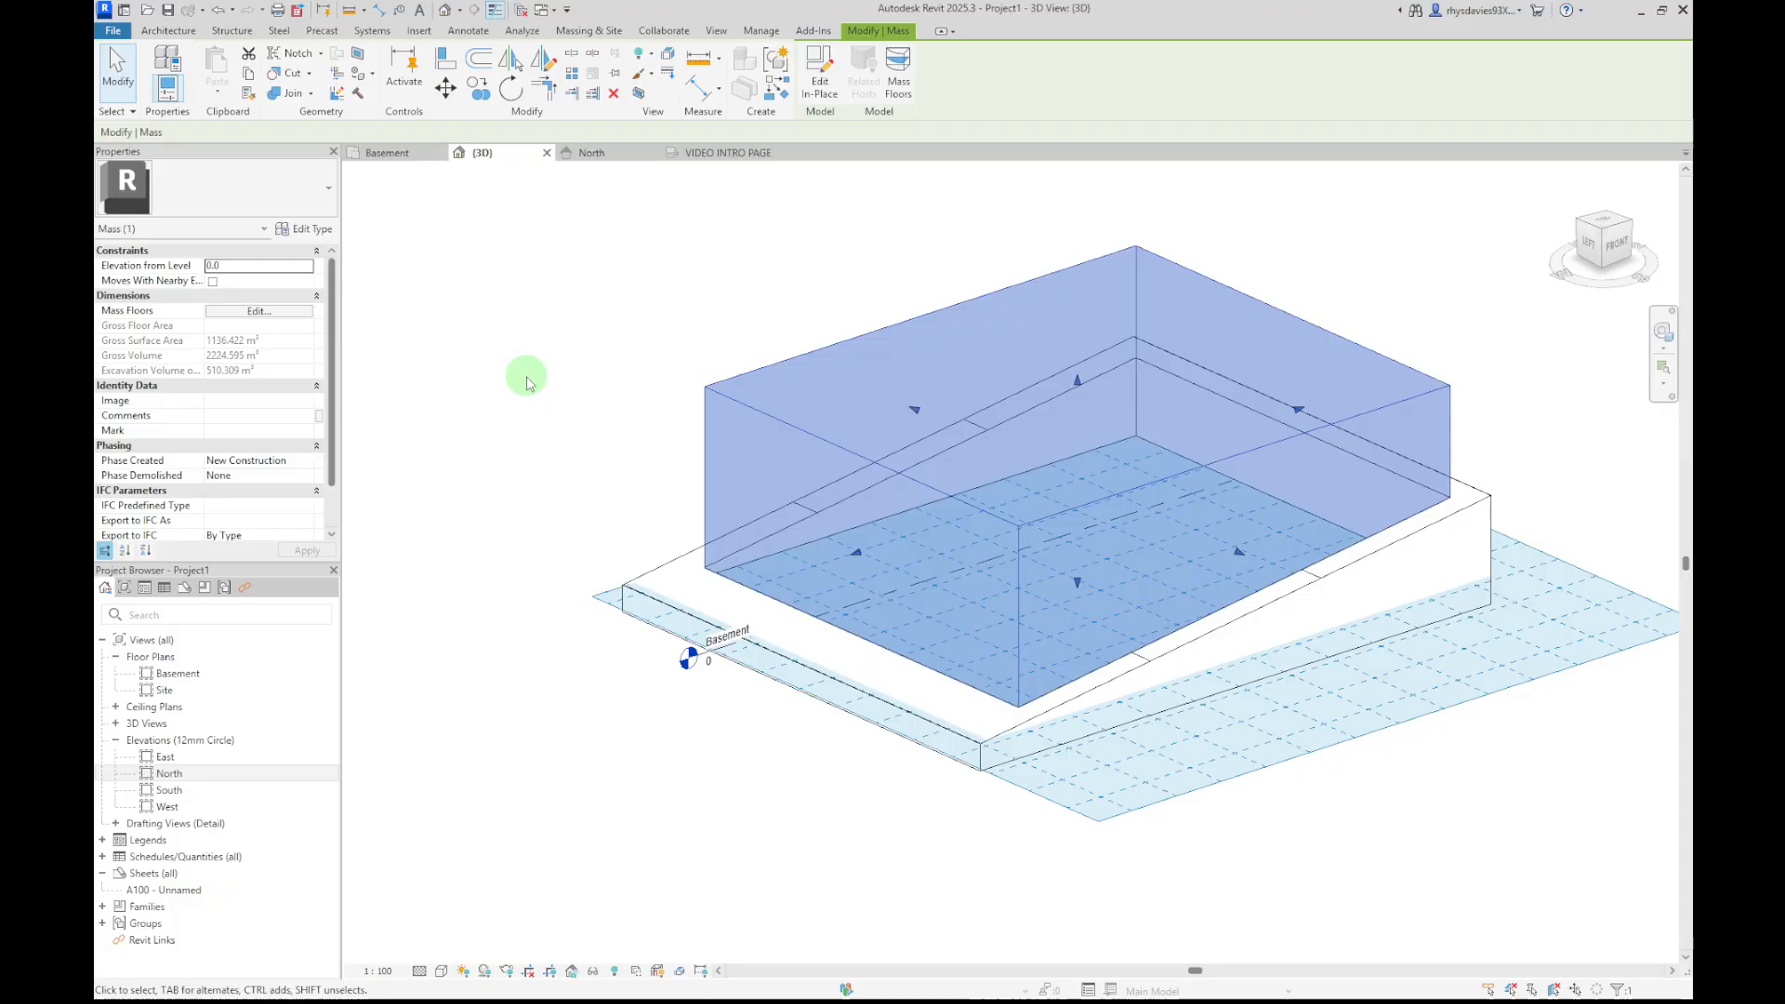
key(Delete)
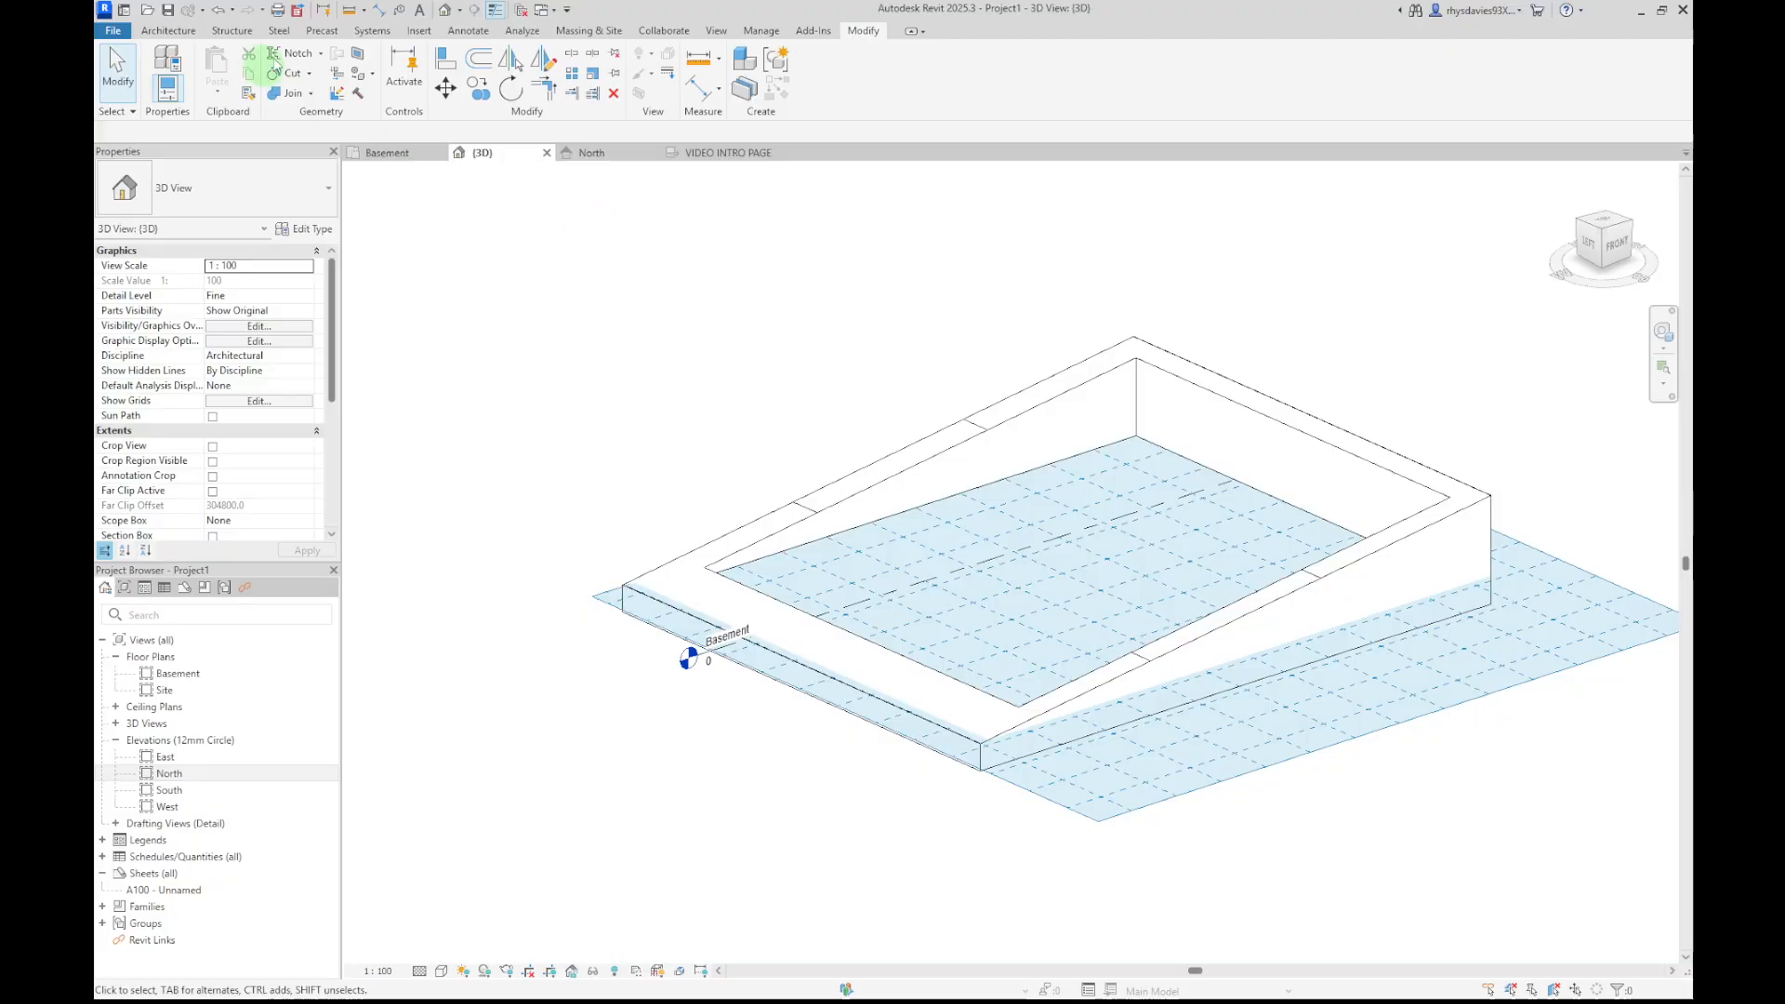
Turn off the work plane display and orbit around the excavated toposolid
click(192, 34)
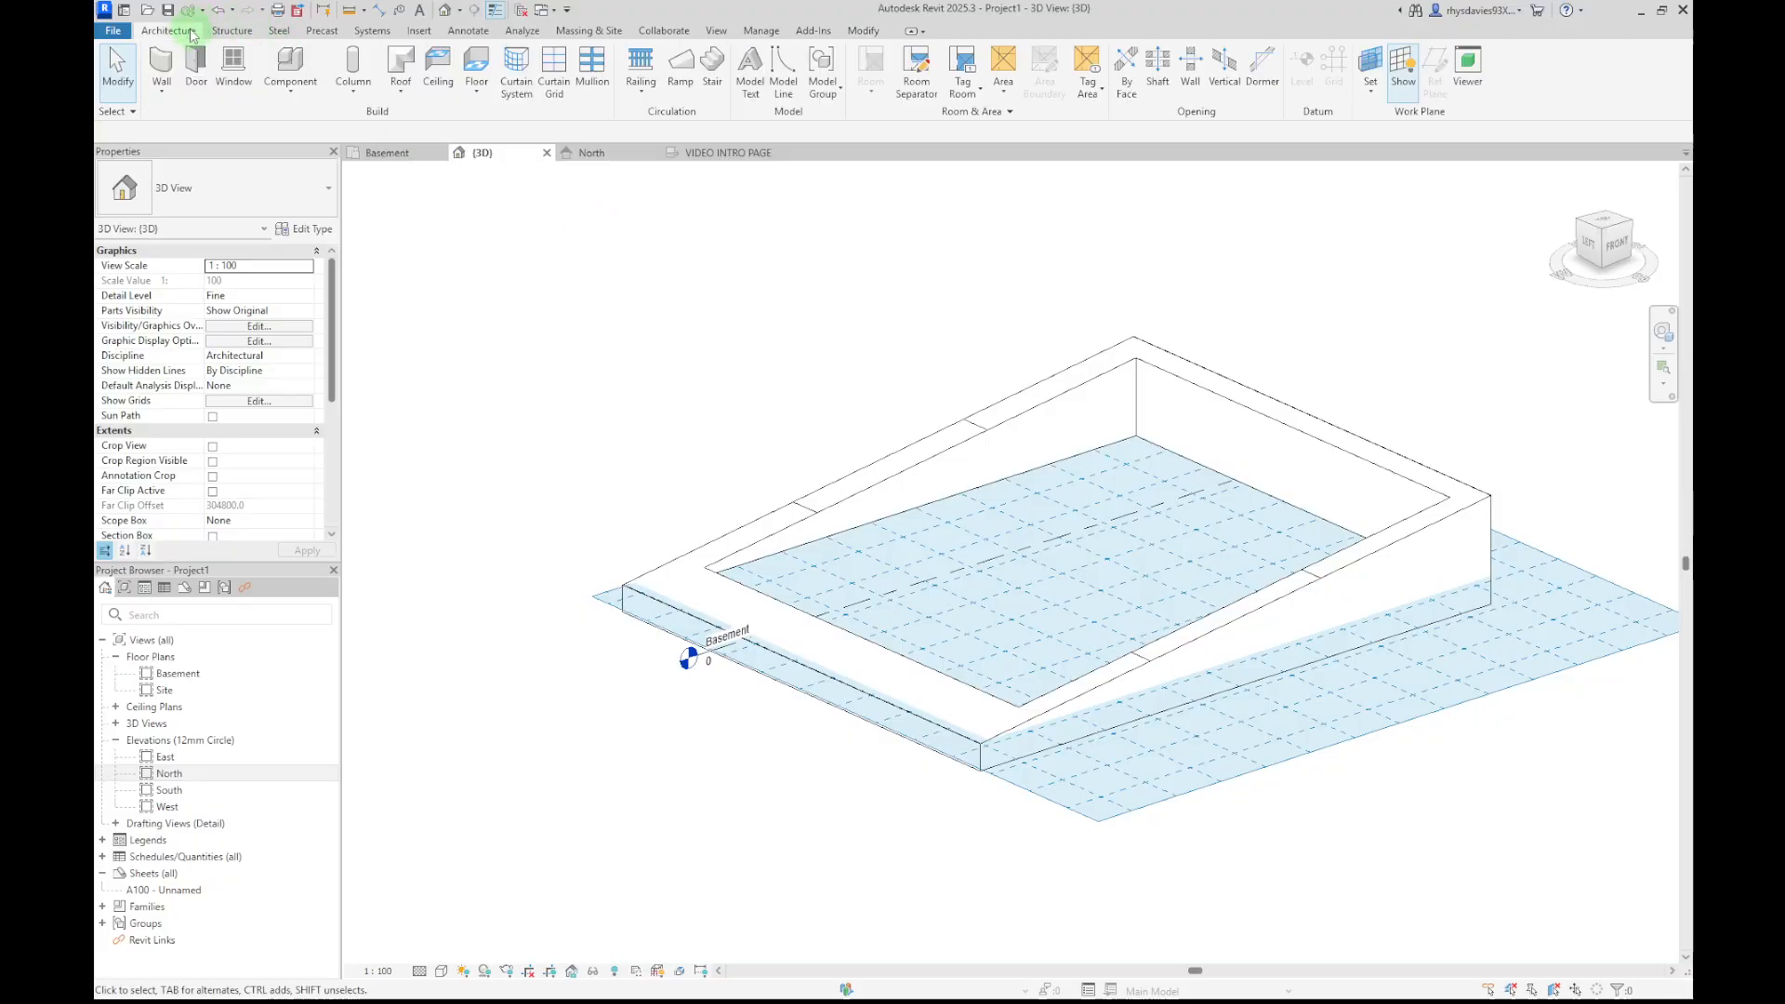
click(1405, 73)
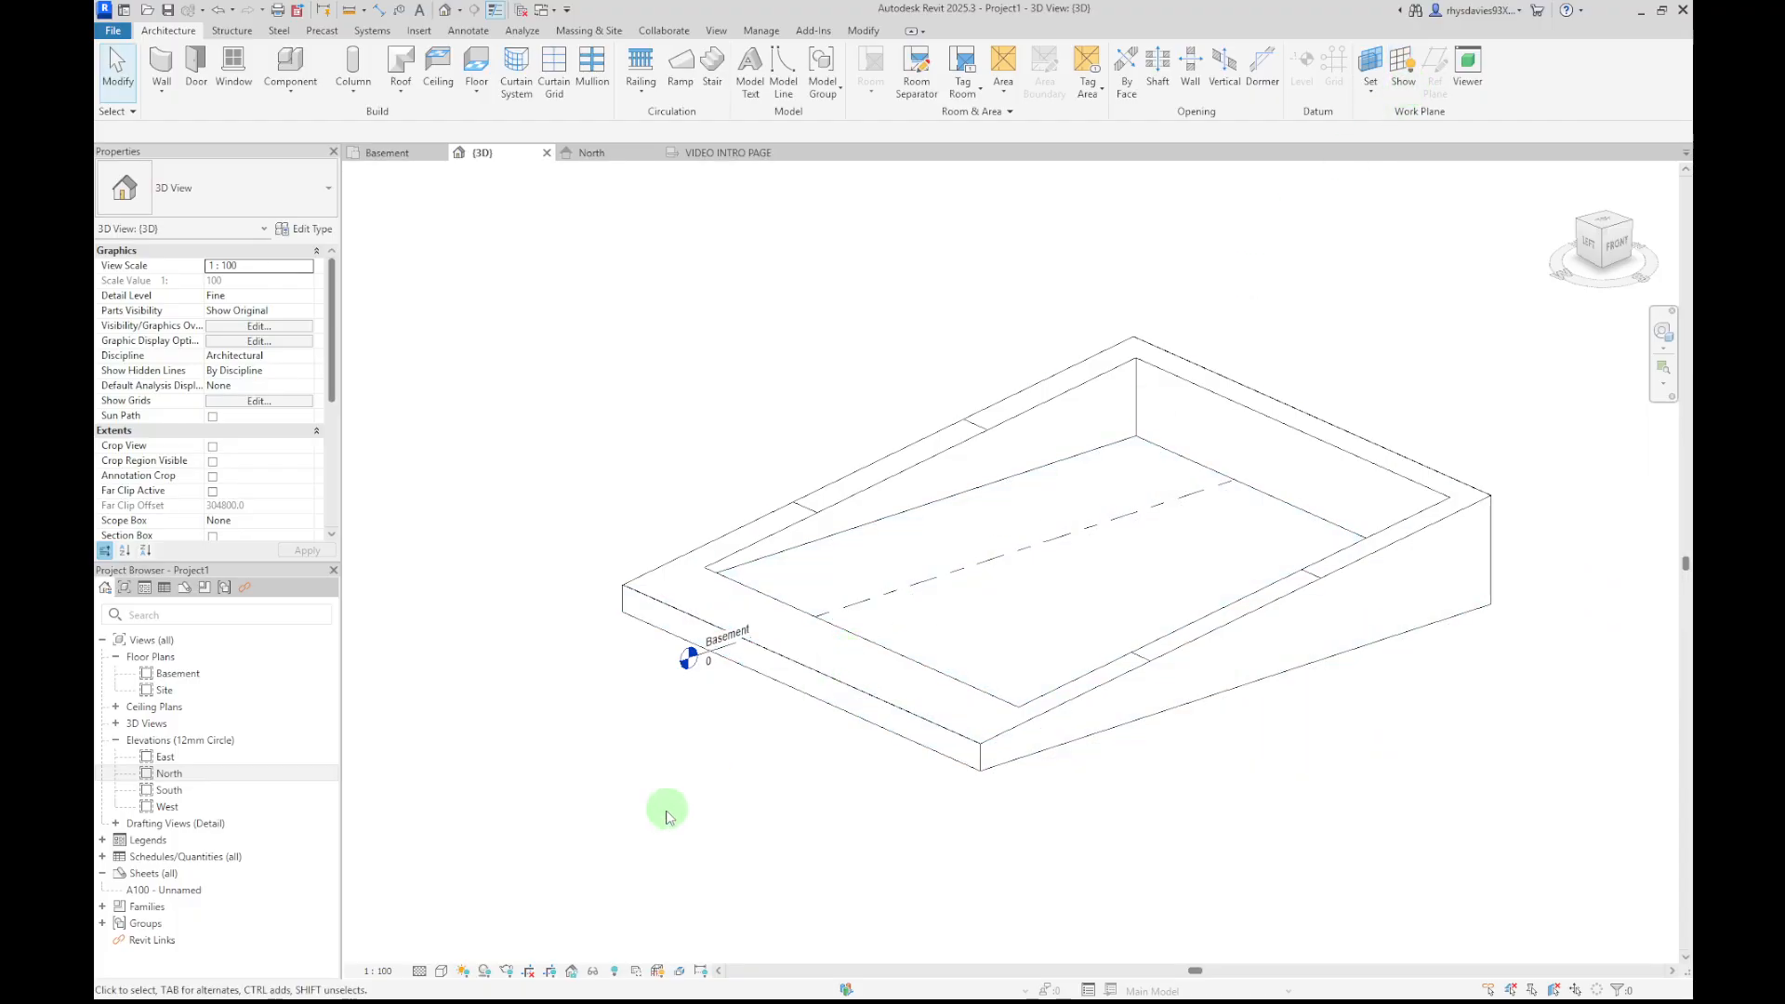
shift+middle_drag(666, 817, 946, 829)
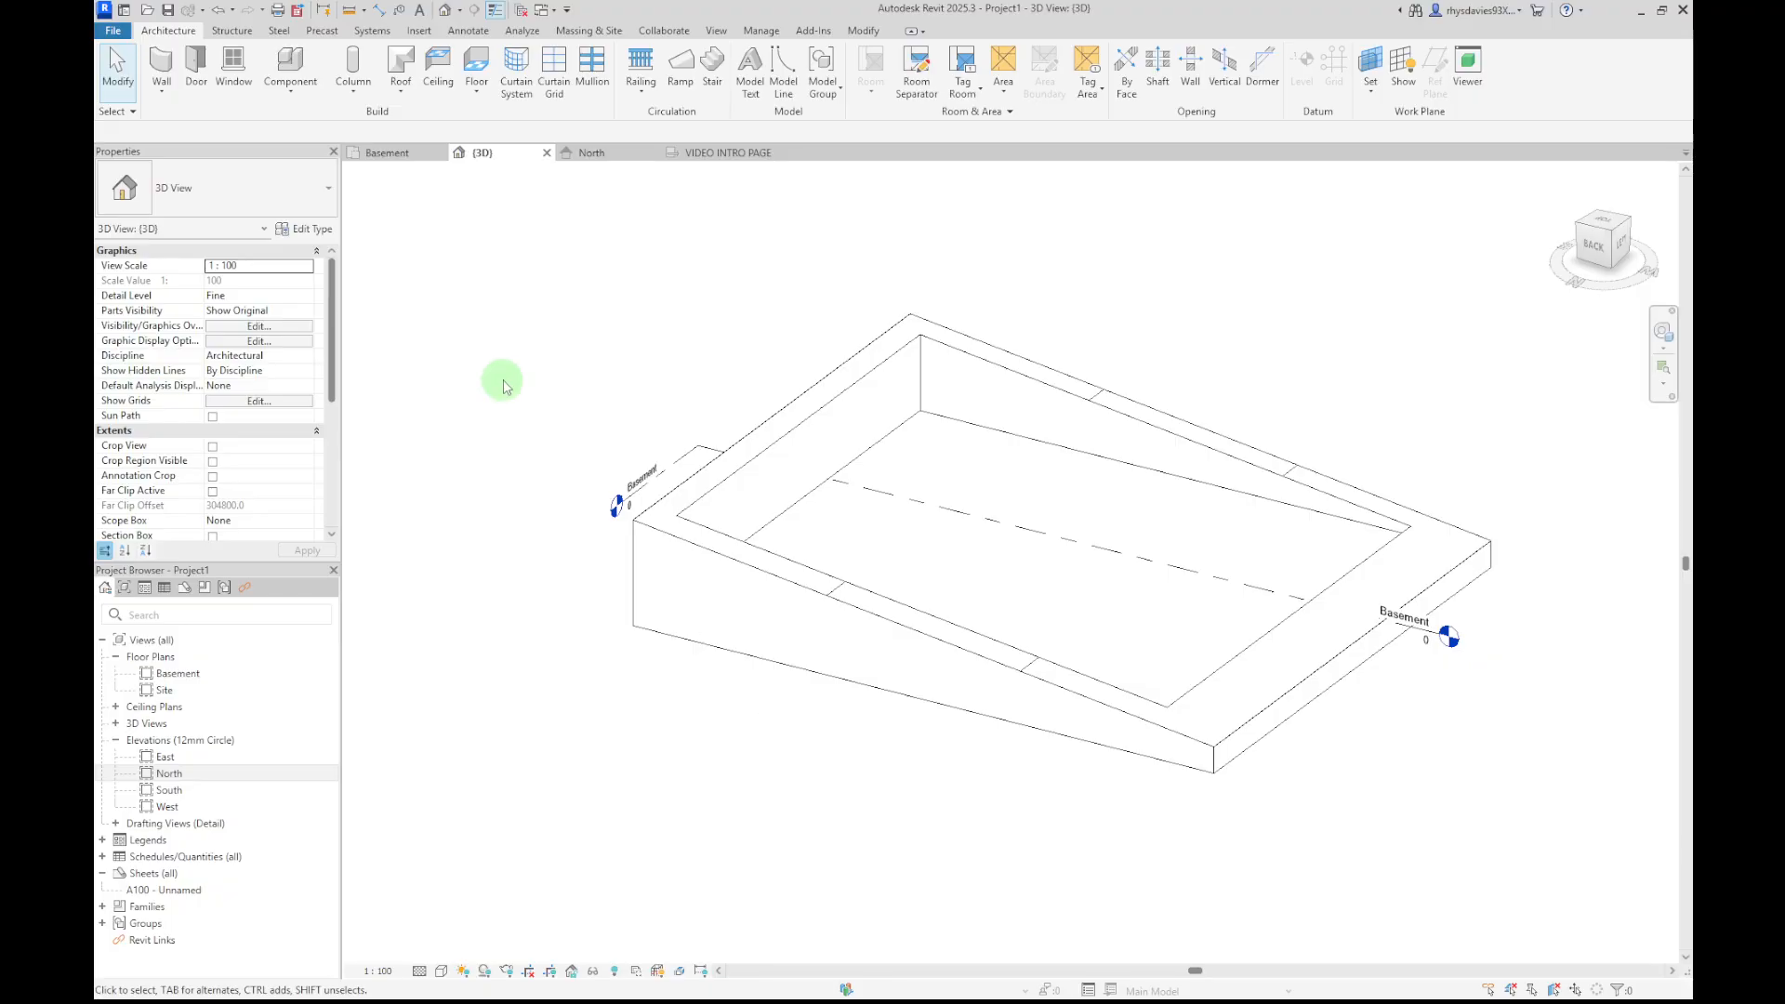
In the Basement plan, draw a horizontal section line across the toposolid and excavation
click(387, 153)
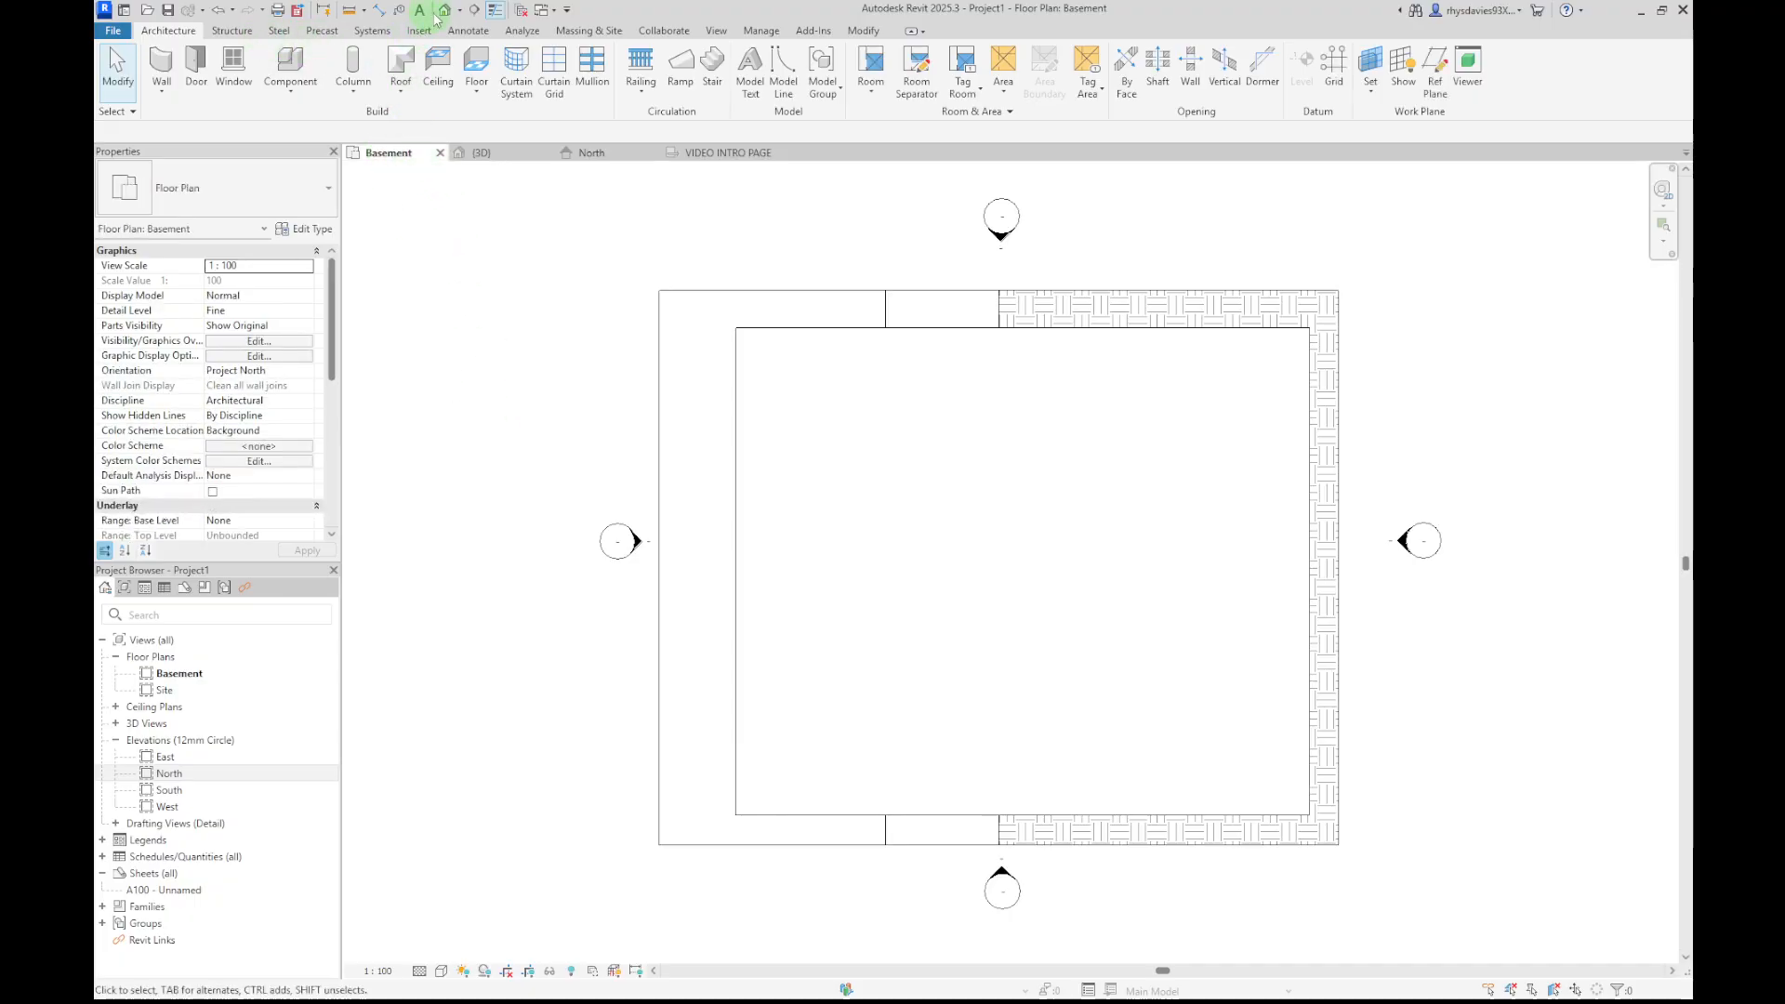
click(474, 10)
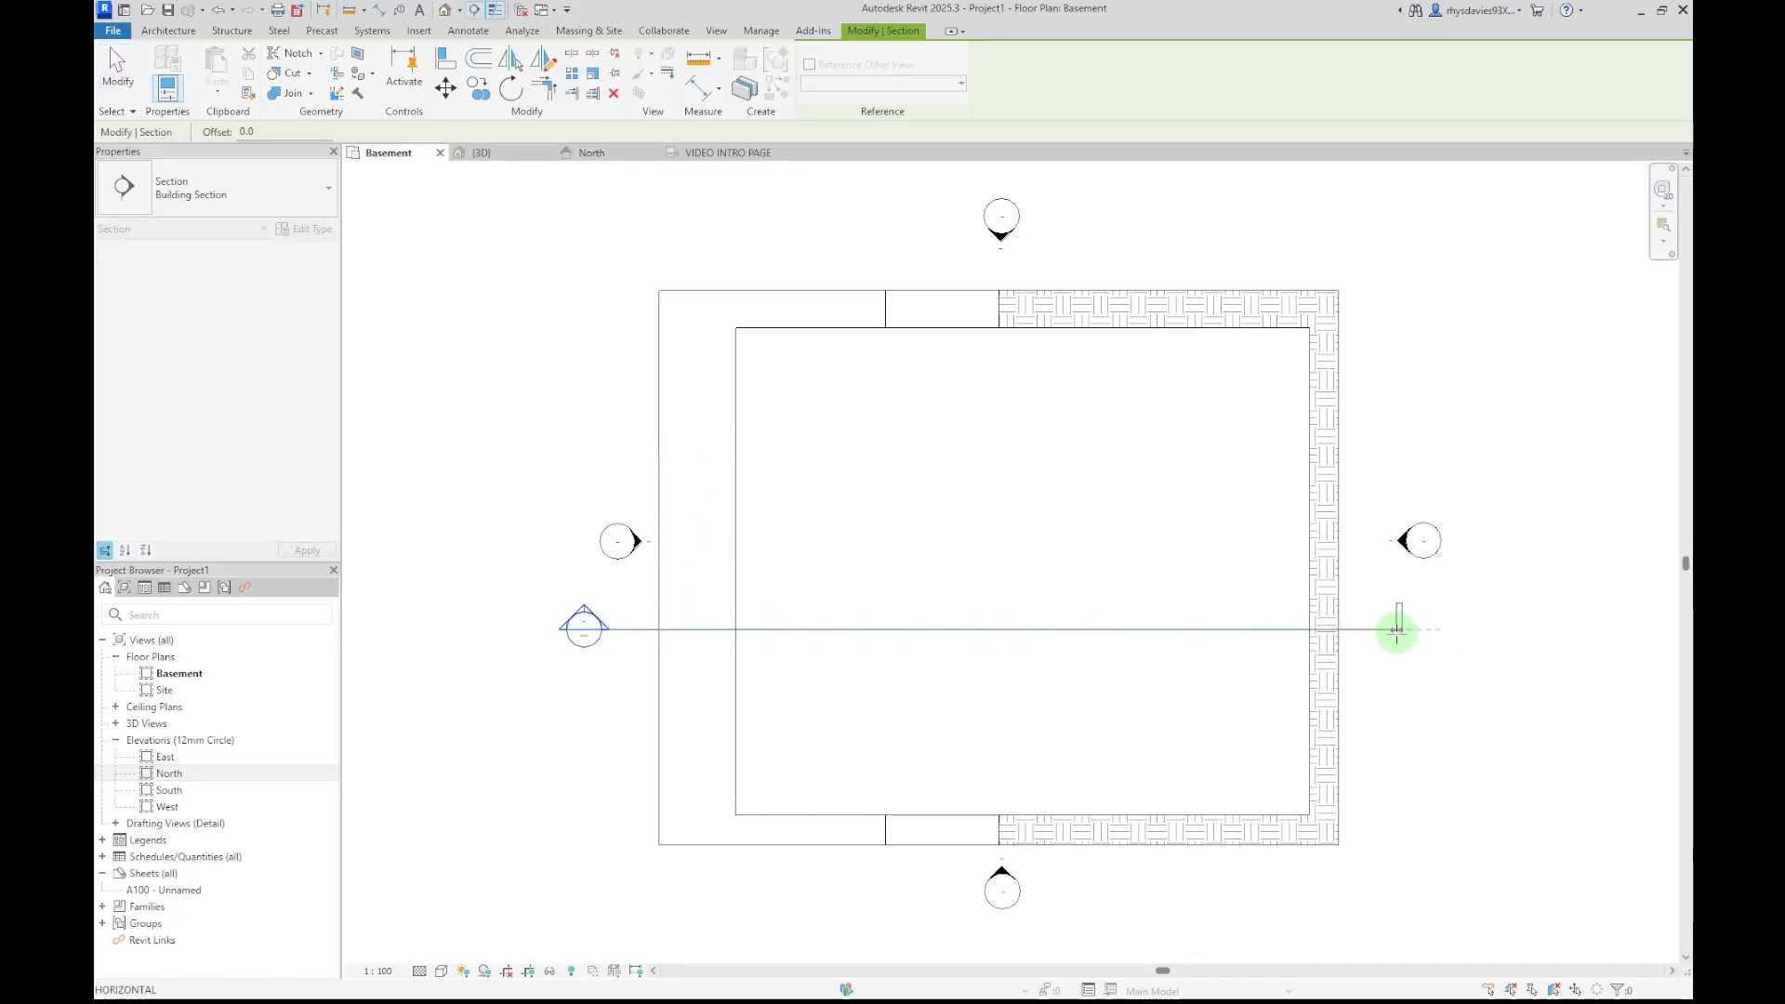
click(1396, 630)
key(Escape)
key(Escape)
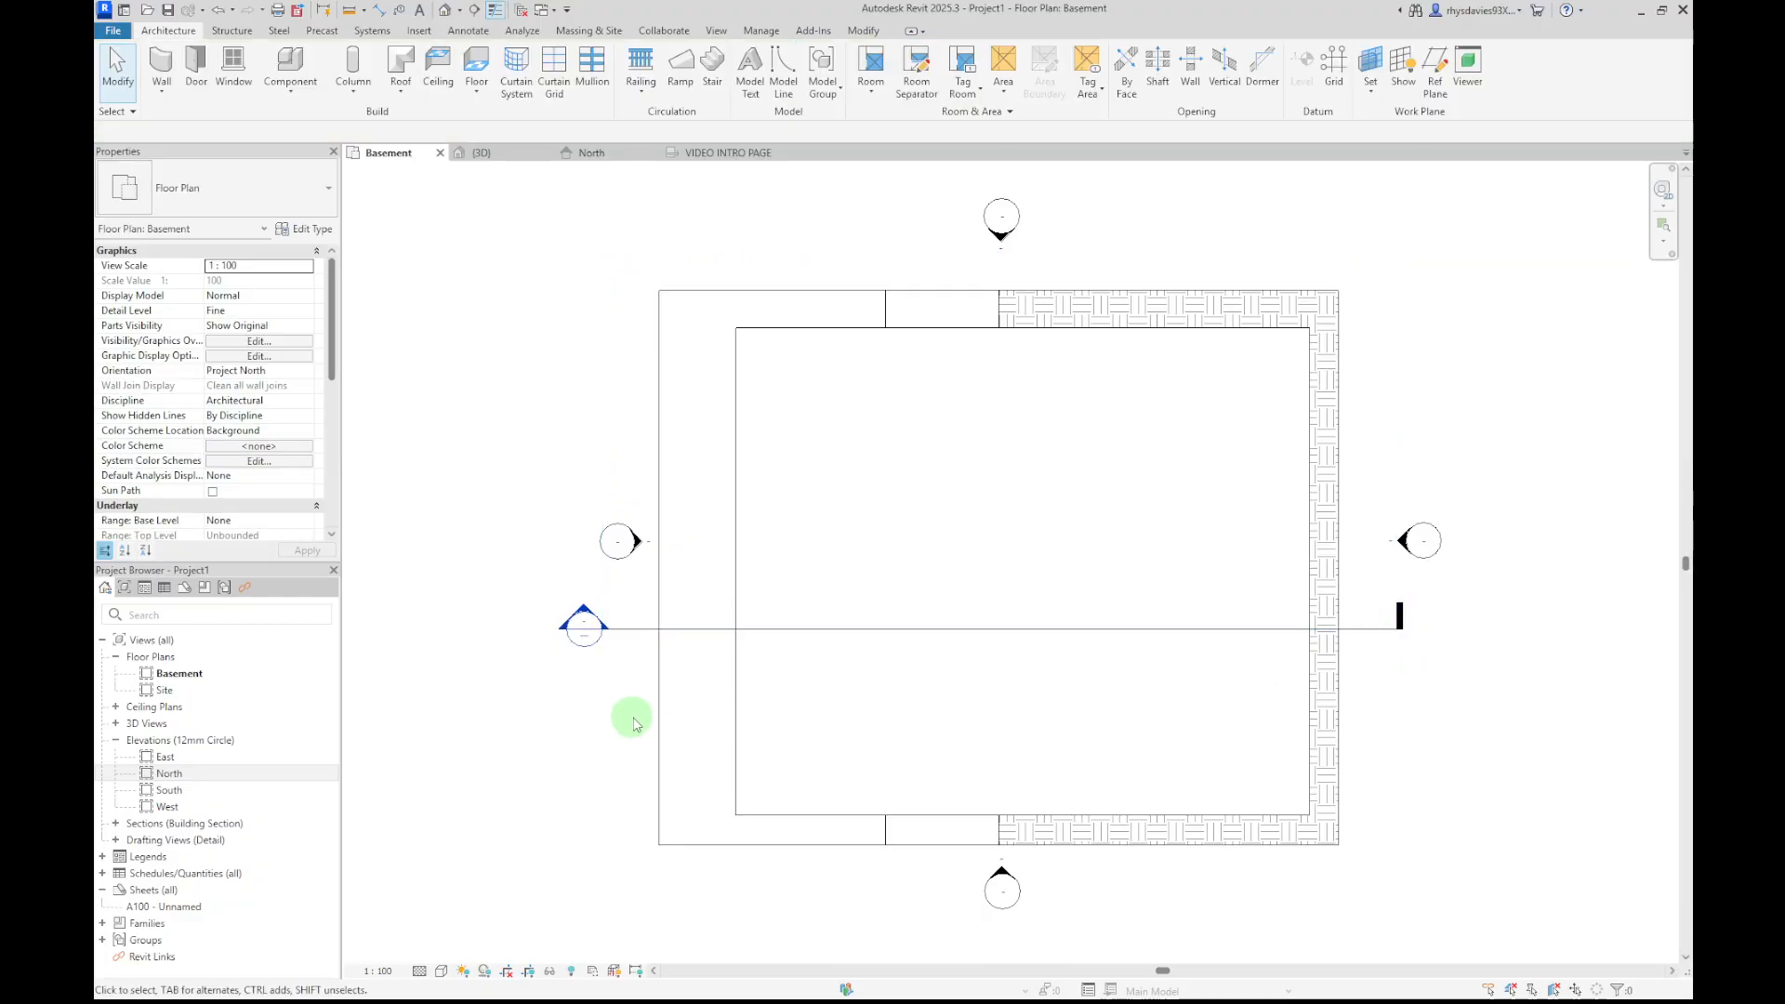
Open Section 1 and enlarge its crop region upward to show the whole mass
scroll(629, 717, down, 1)
scroll(450, 666, up, 3)
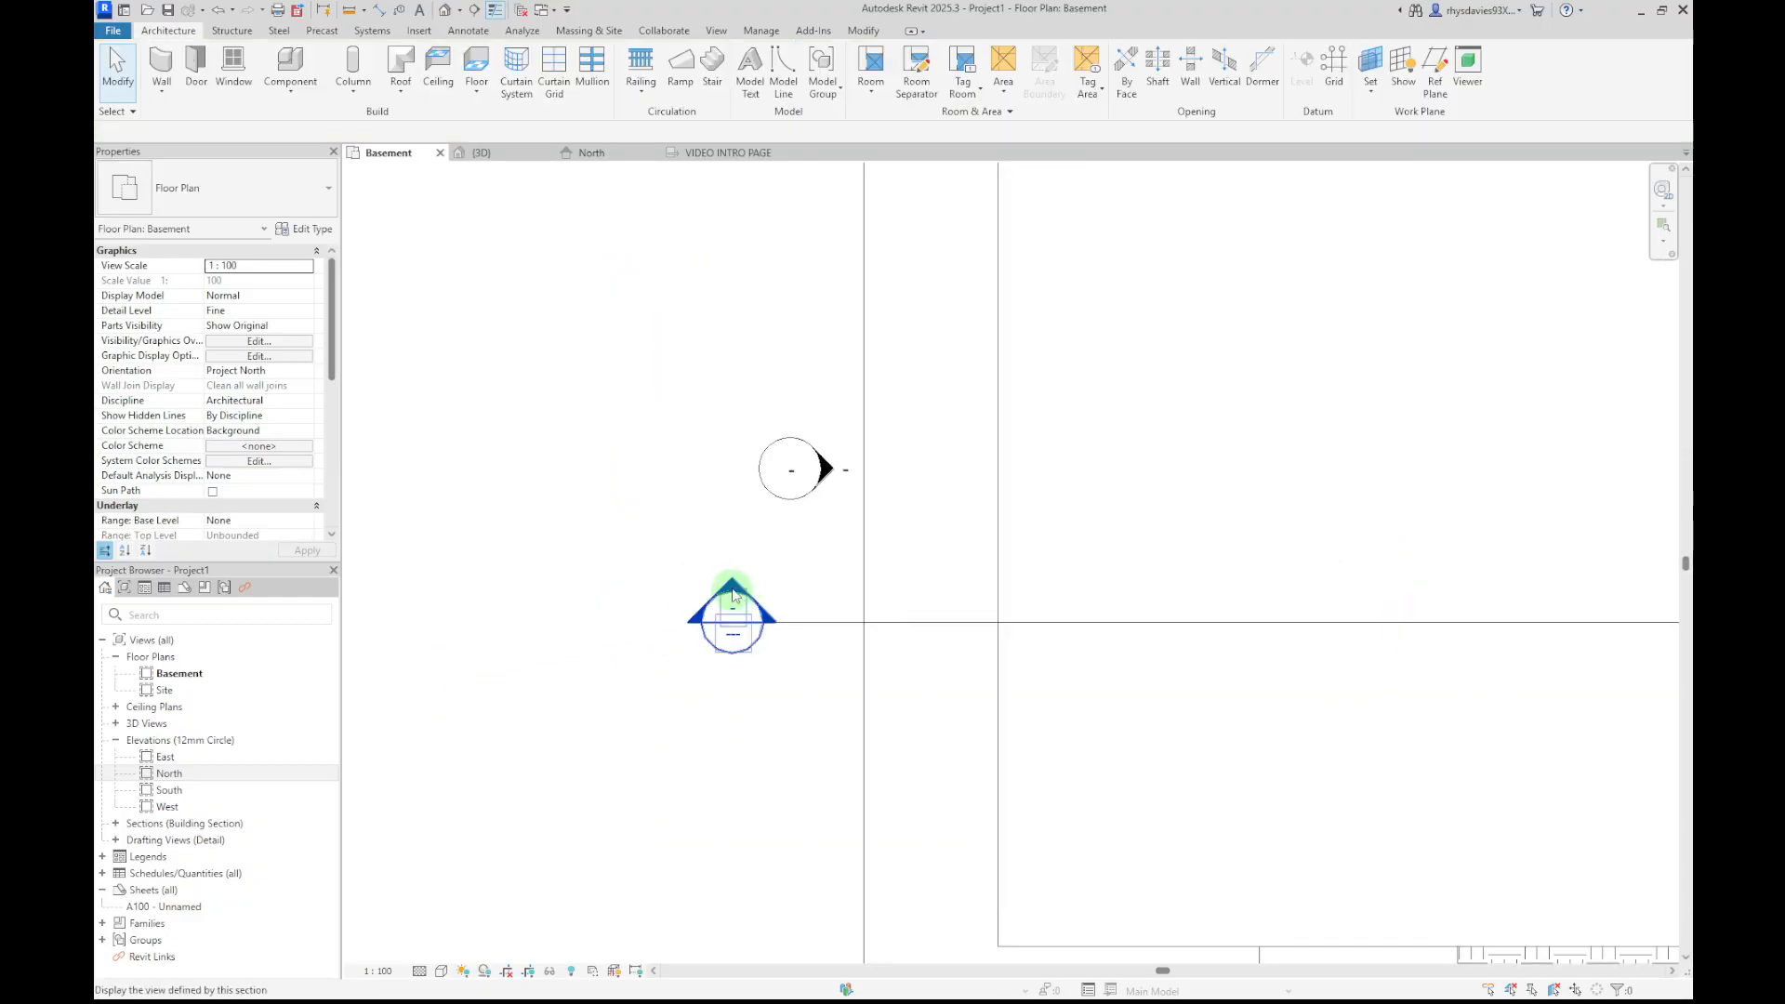
double_click(733, 593)
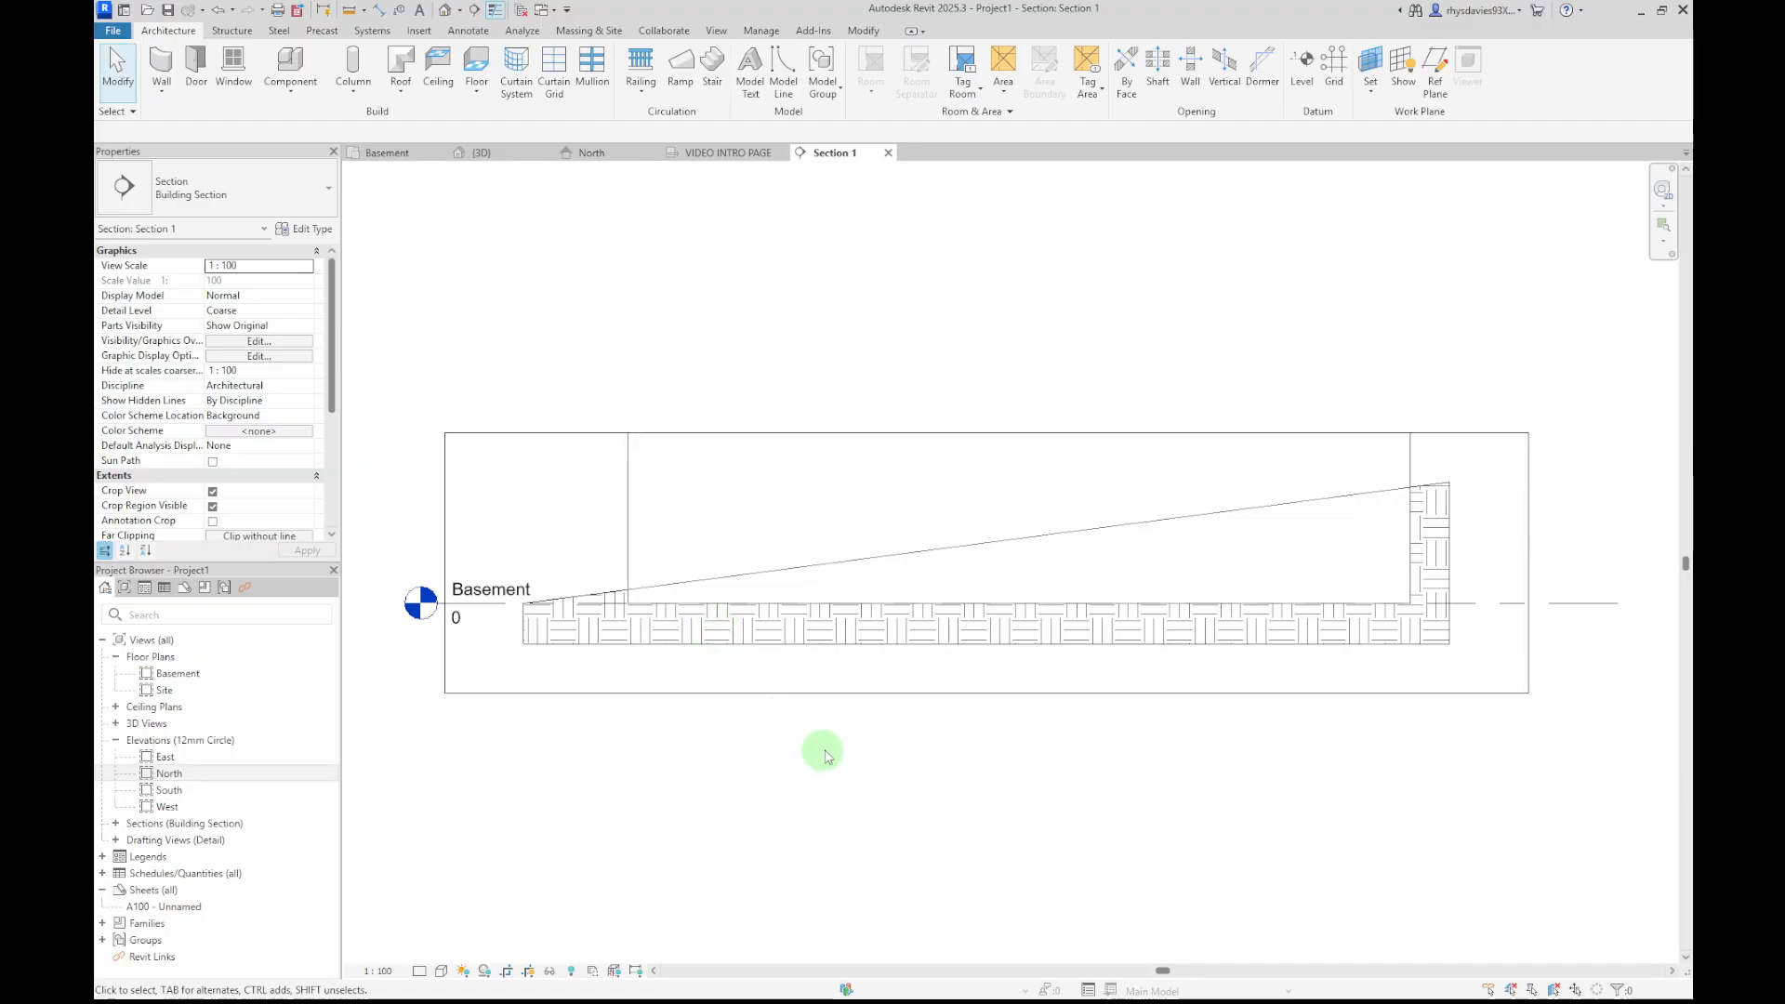
click(906, 433)
drag(987, 432, 988, 271)
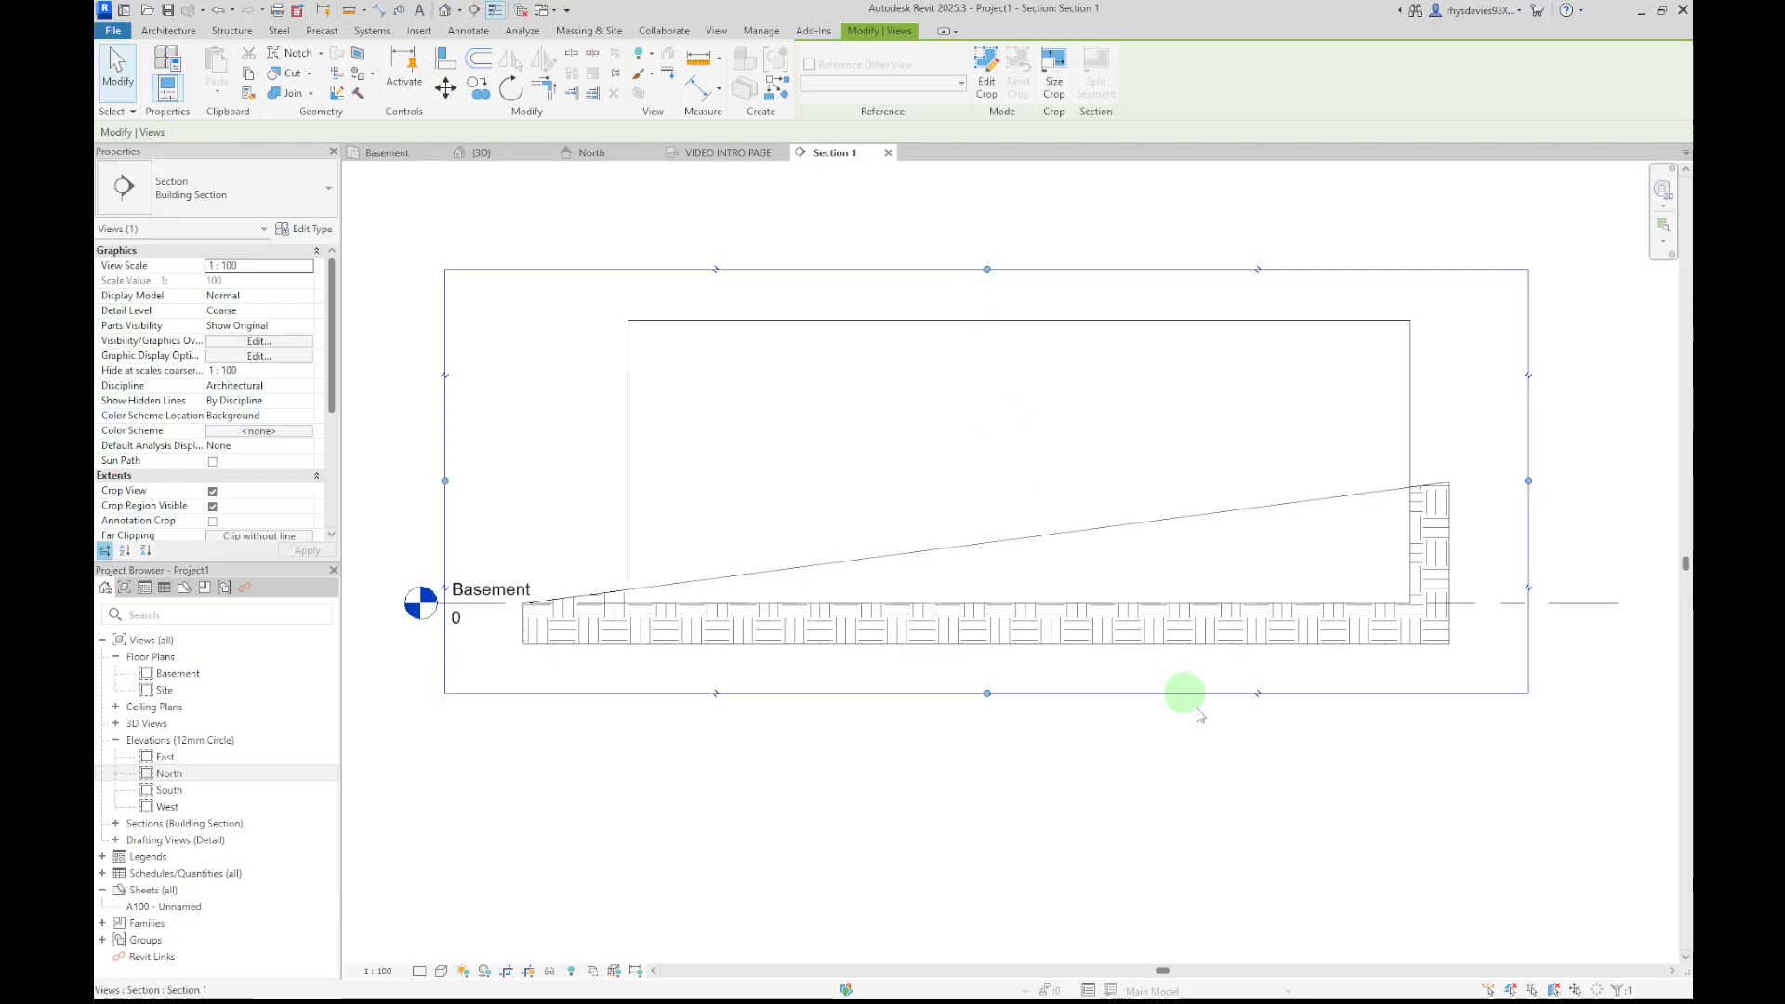
click(1147, 657)
In the section, lower the mass's top face so it cuts partway into the sloping terrain
scroll(681, 697, up, 2)
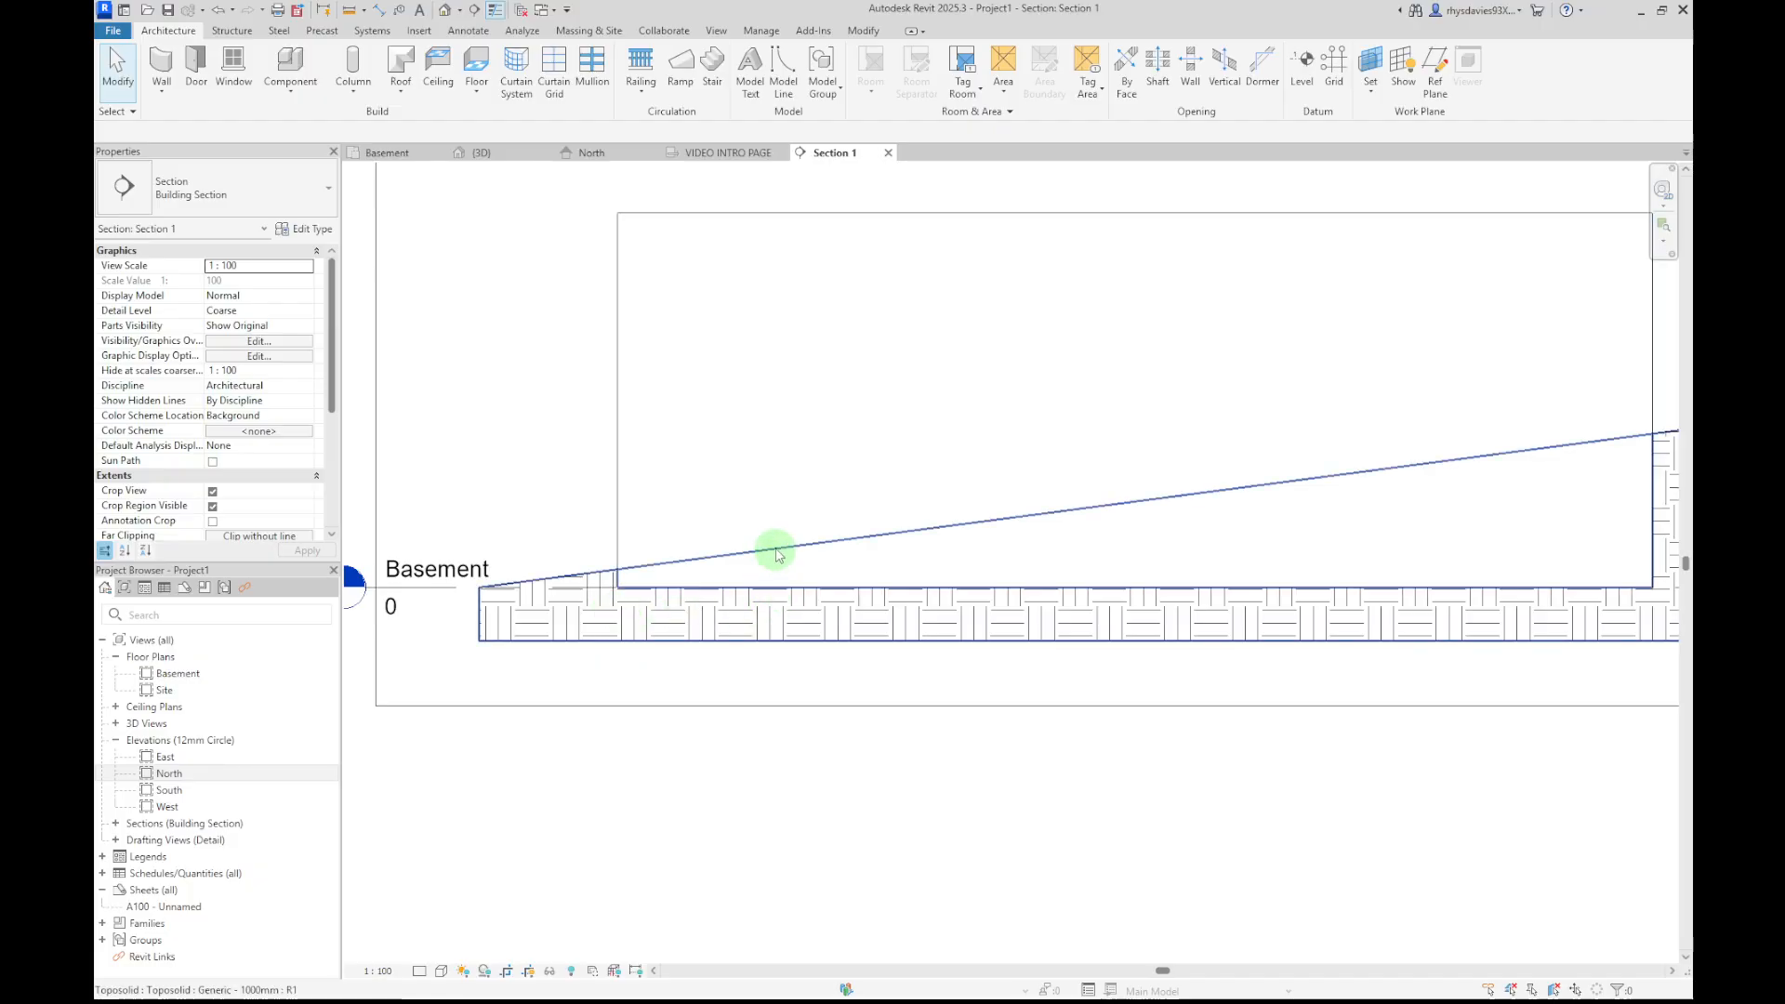
click(617, 310)
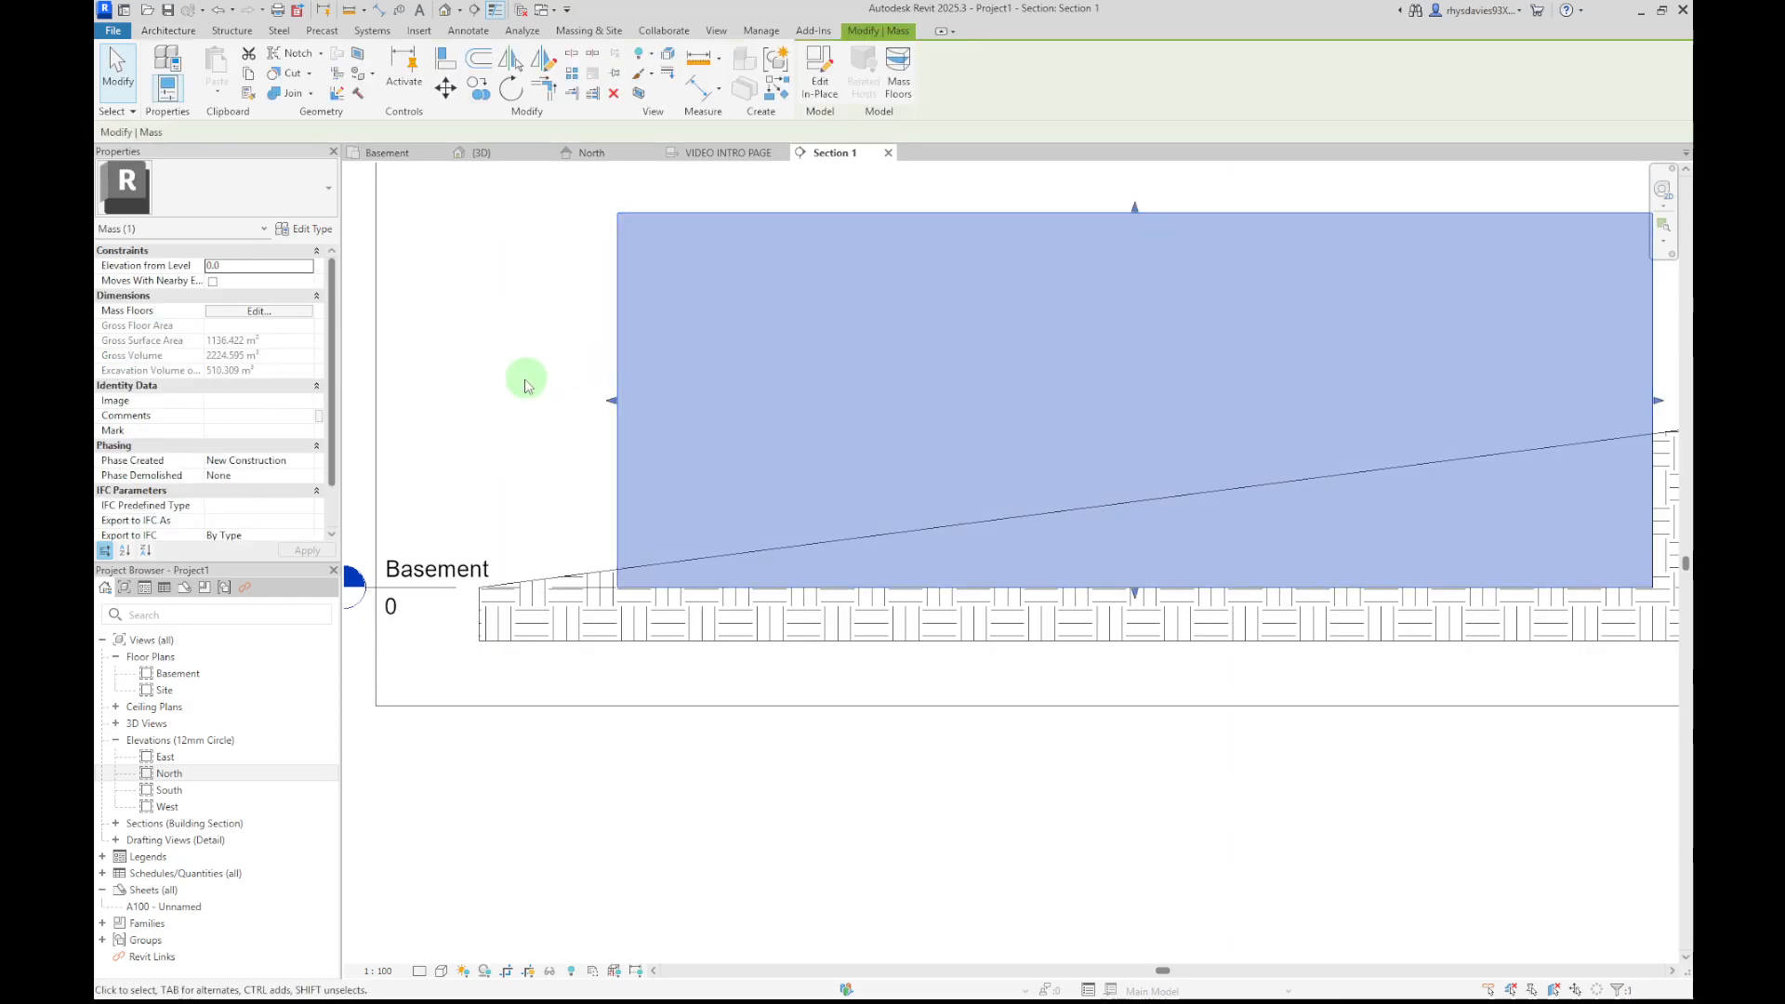
drag(1124, 215, 1143, 471)
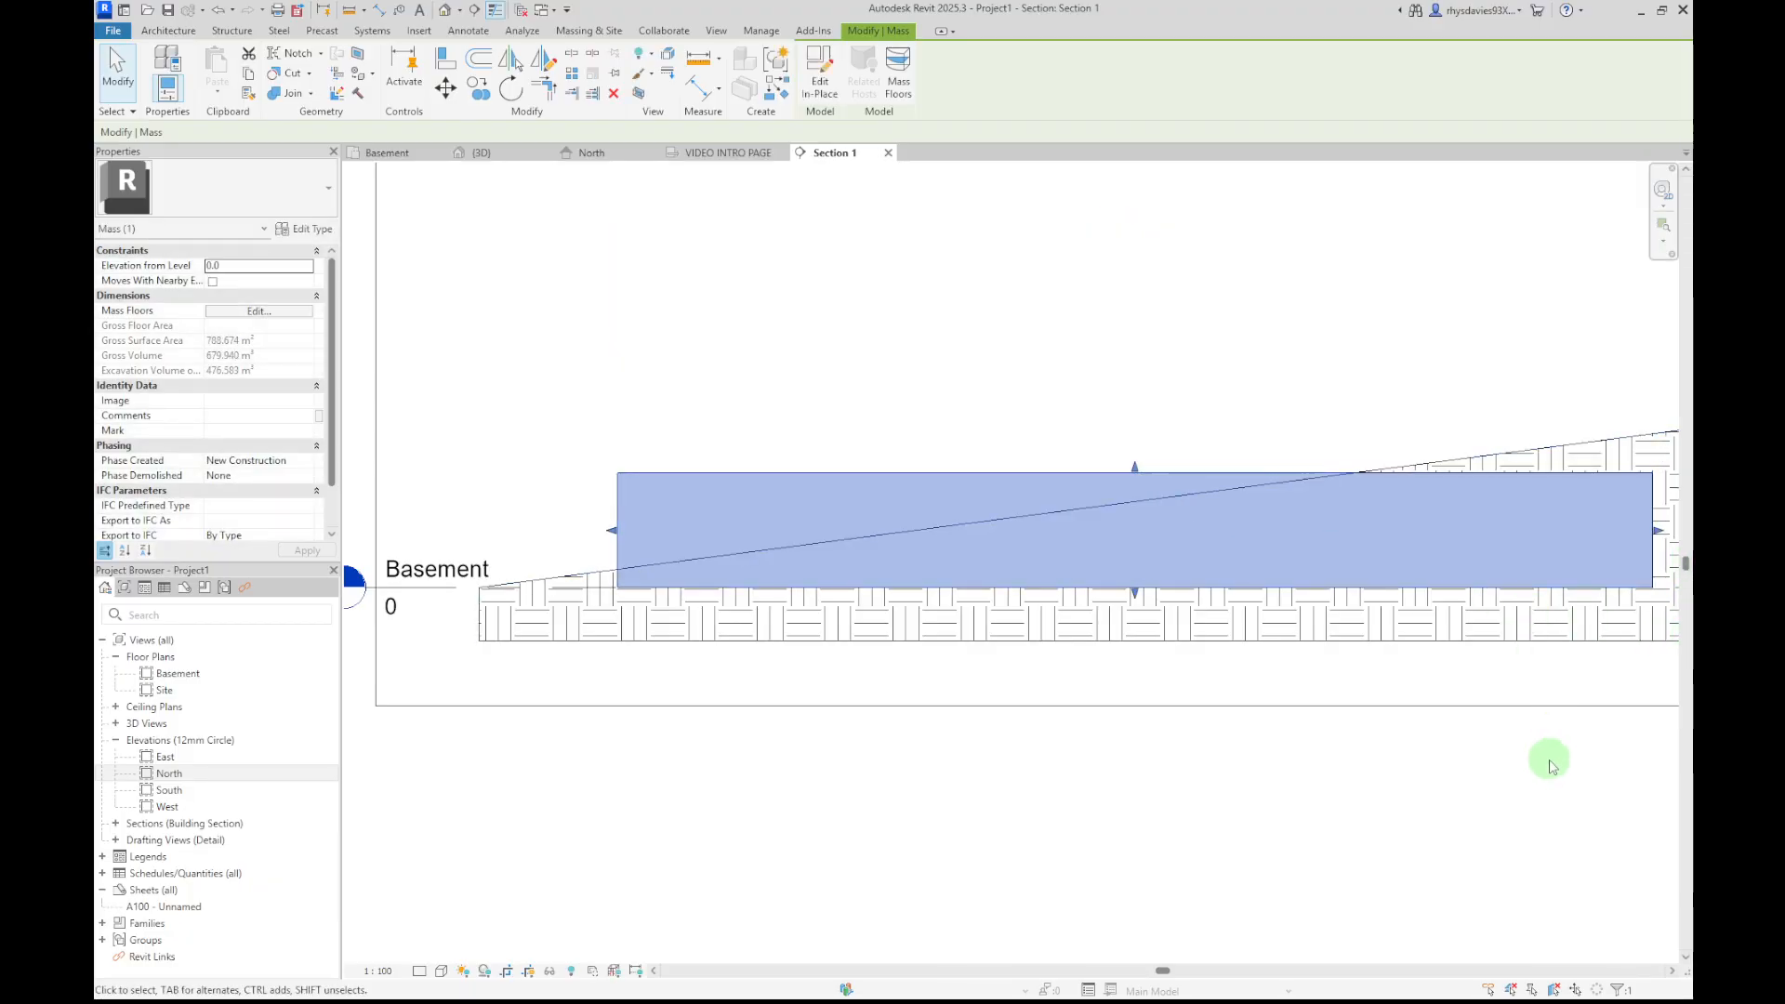
middle_drag(1549, 766, 1331, 789)
scroll(1292, 613, up, 2)
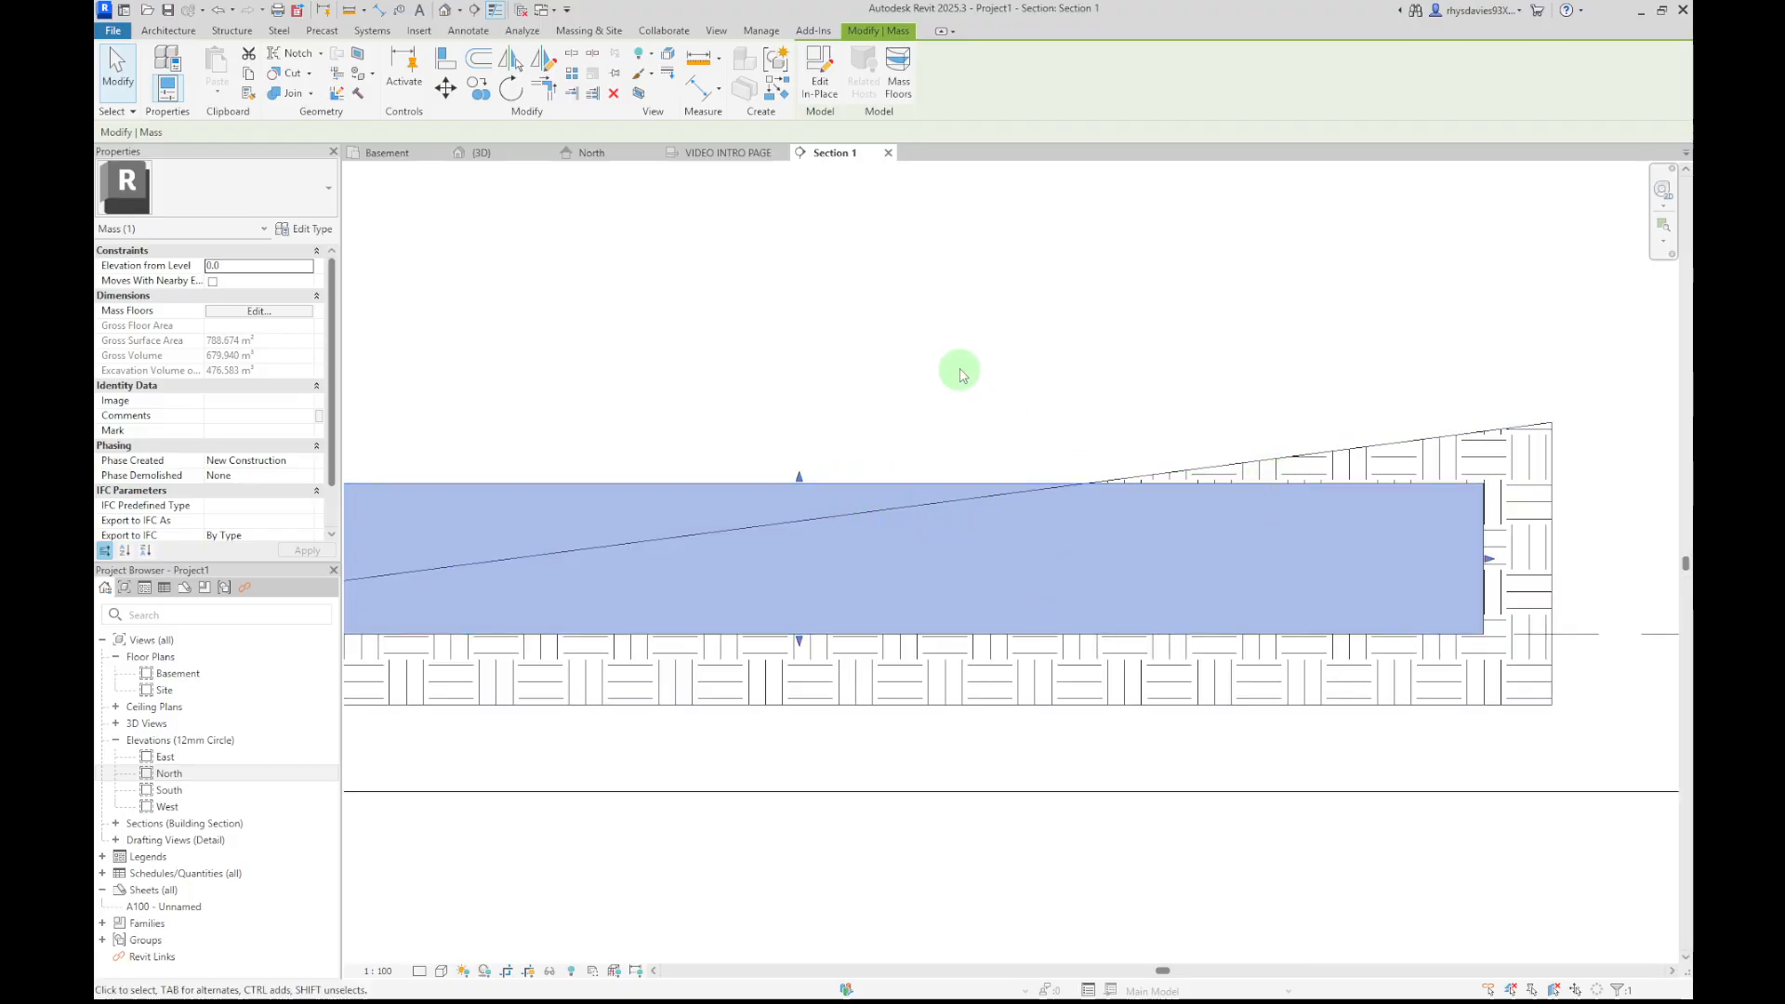
Inspect the reshaped excavation in the 3D view by orbiting and zooming around the toposolid
click(492, 153)
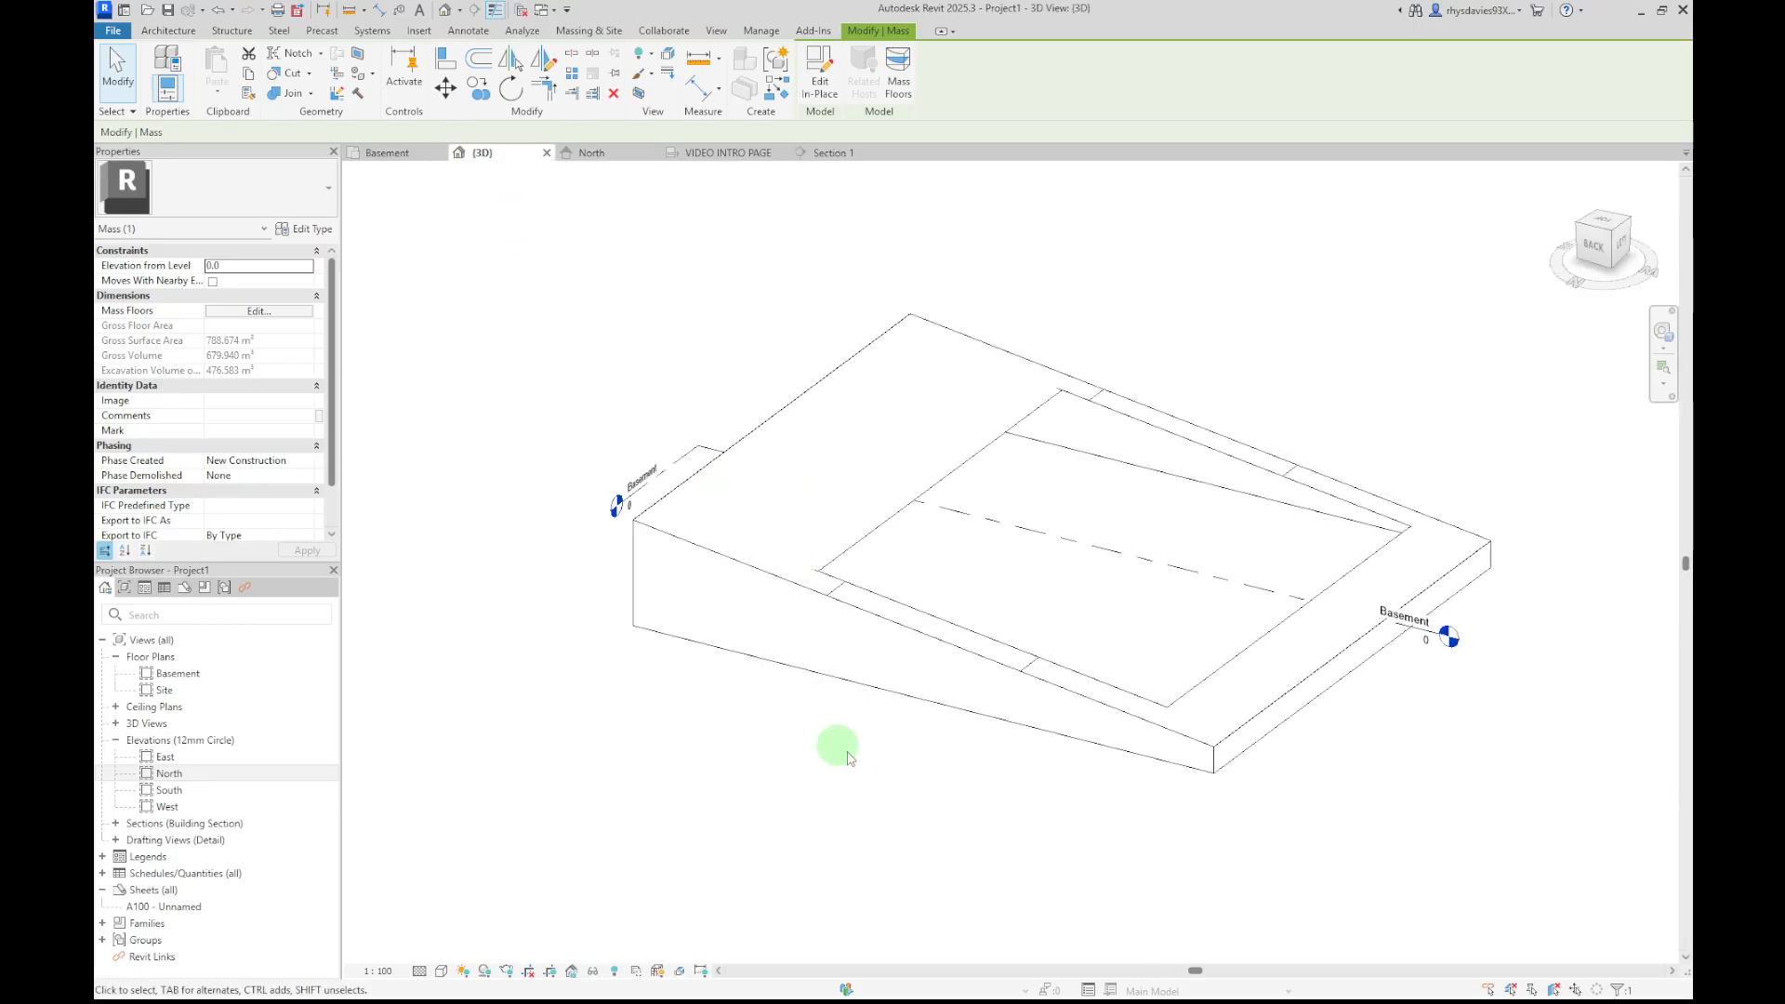
shift+middle_drag(873, 749, 572, 548)
scroll(816, 498, up, 6)
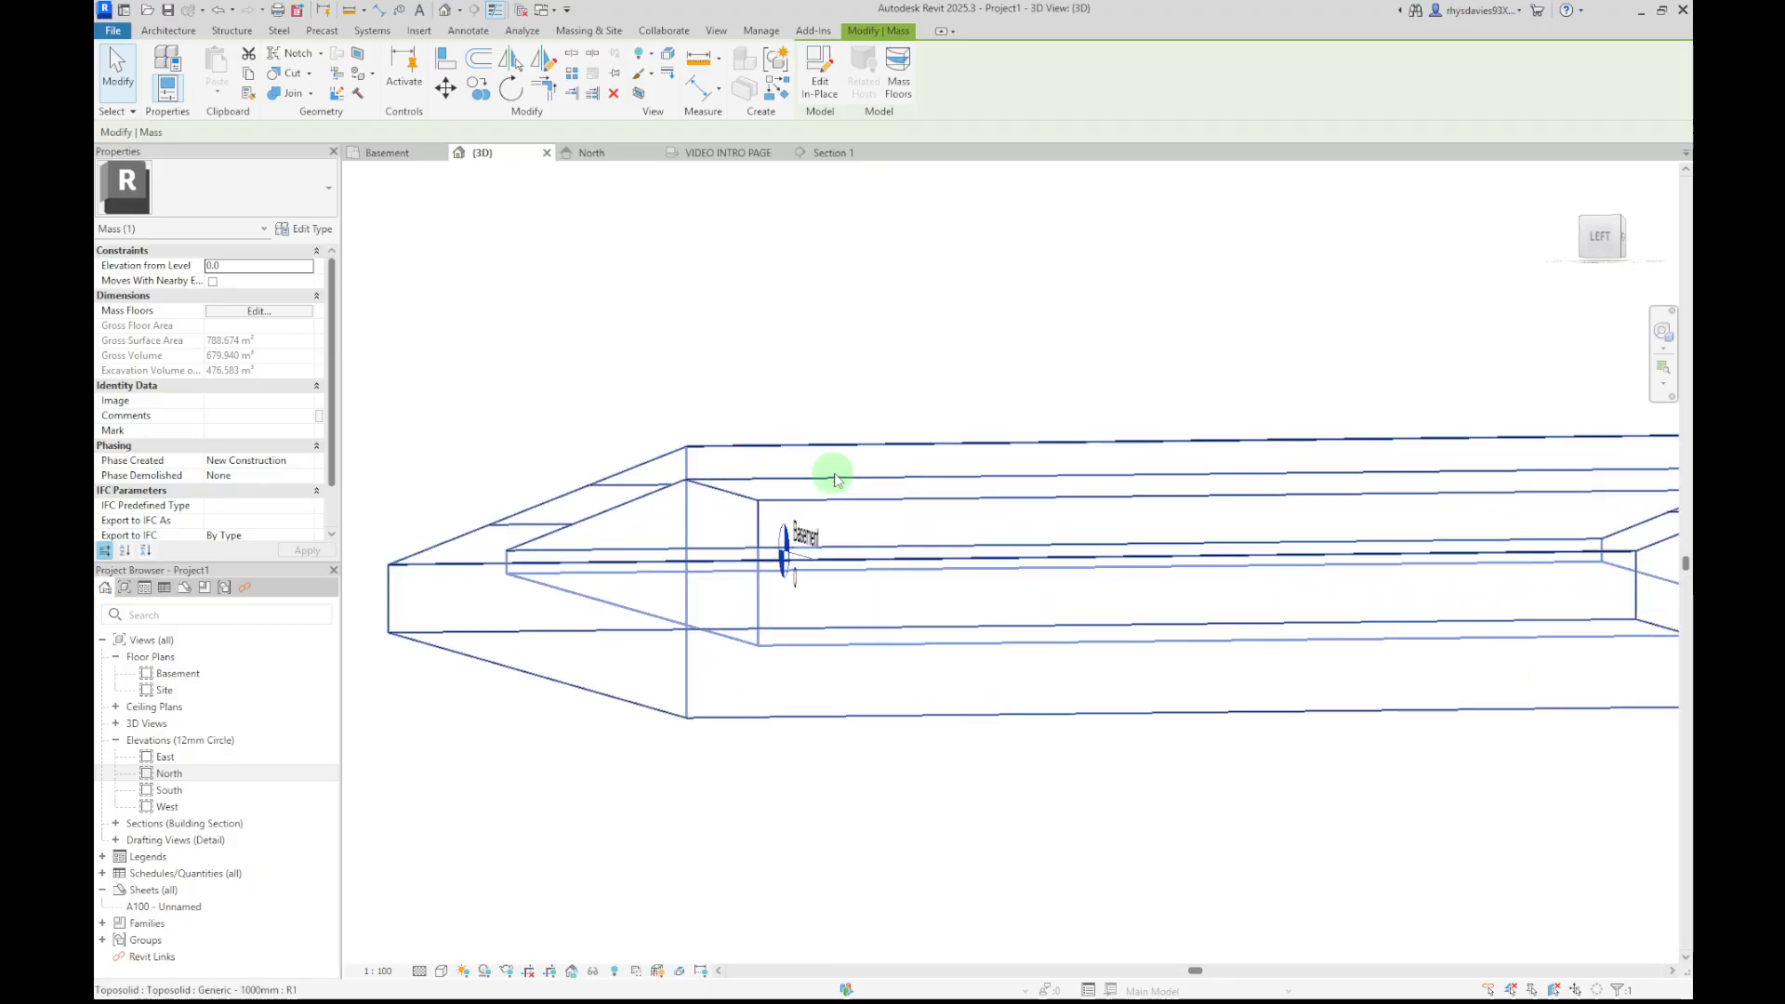
shift+middle_drag(1183, 502, 908, 685)
scroll(906, 680, down, 5)
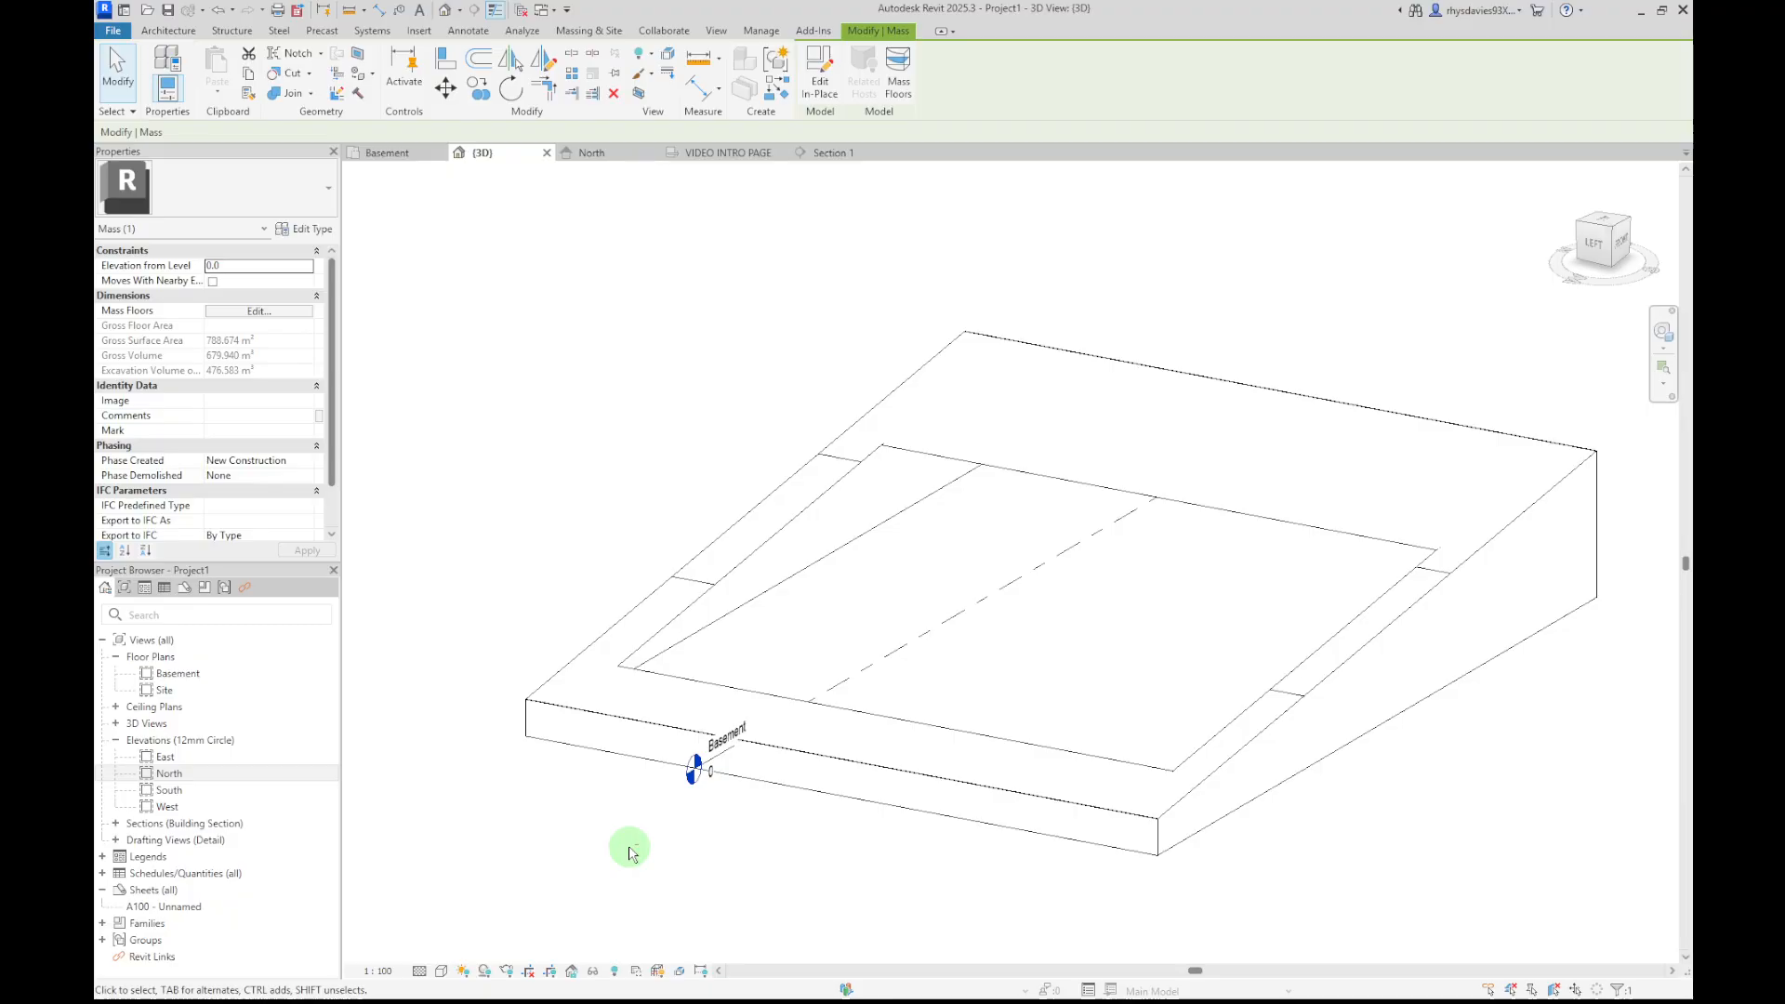
shift+middle_drag(634, 841, 818, 776)
click(769, 788)
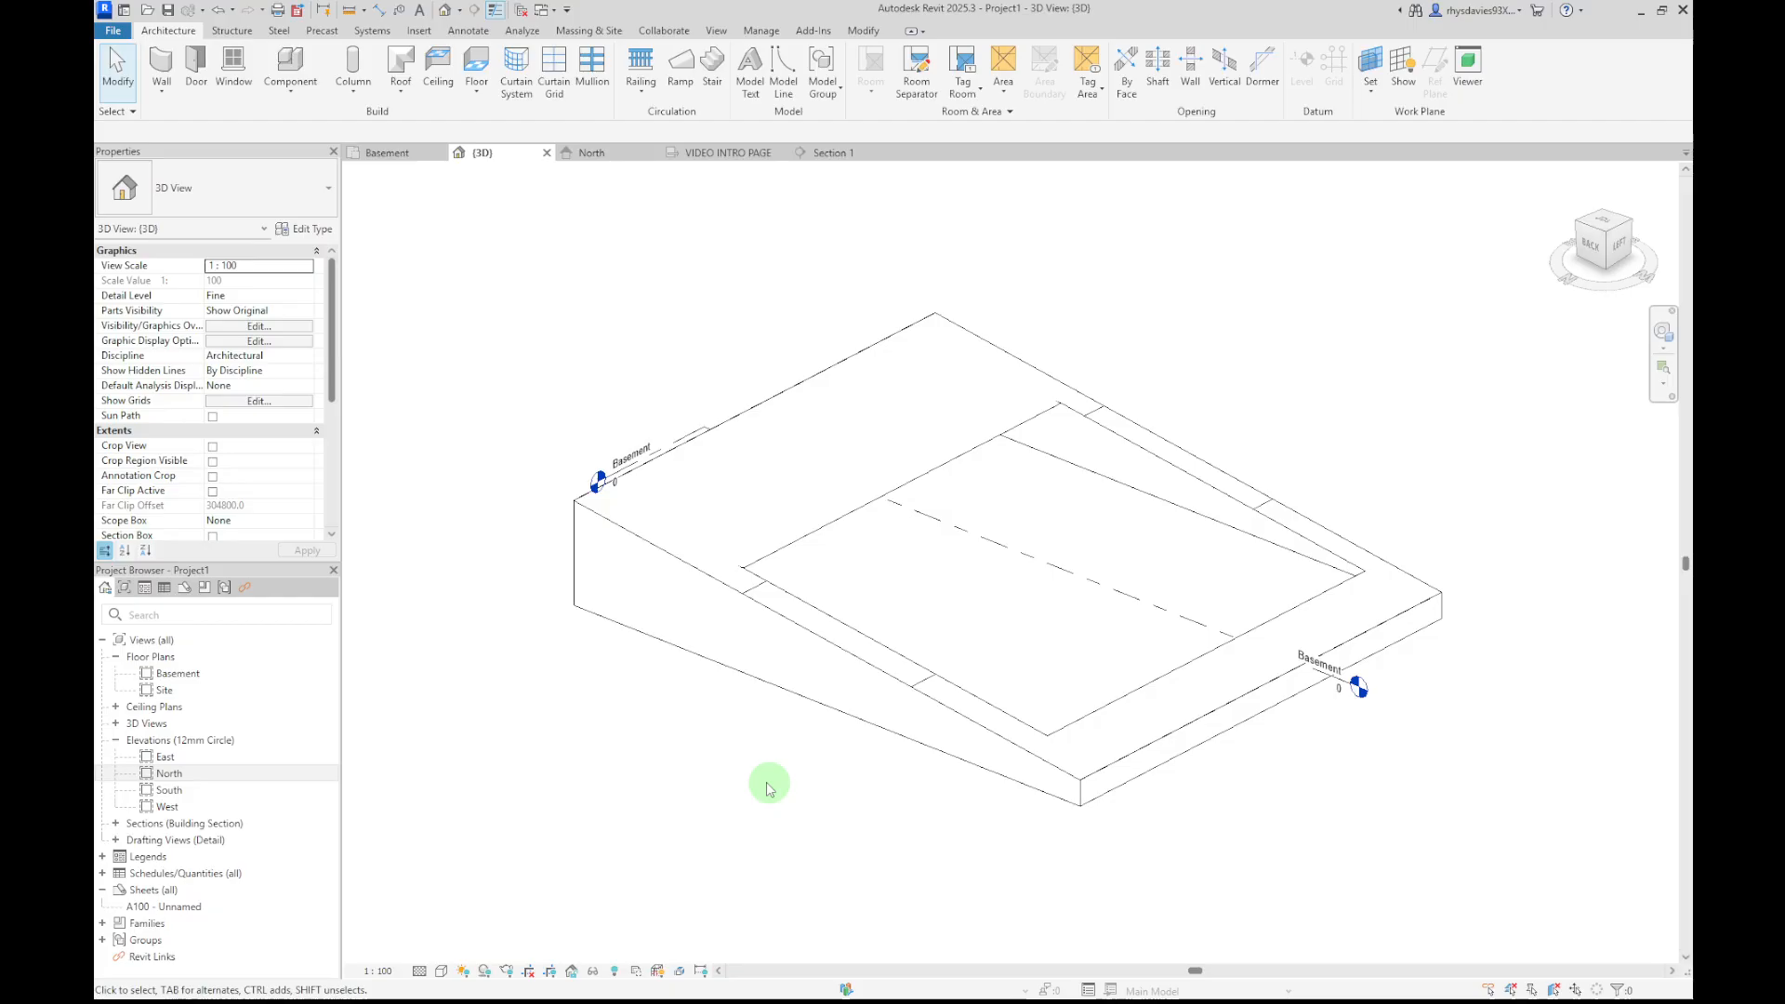